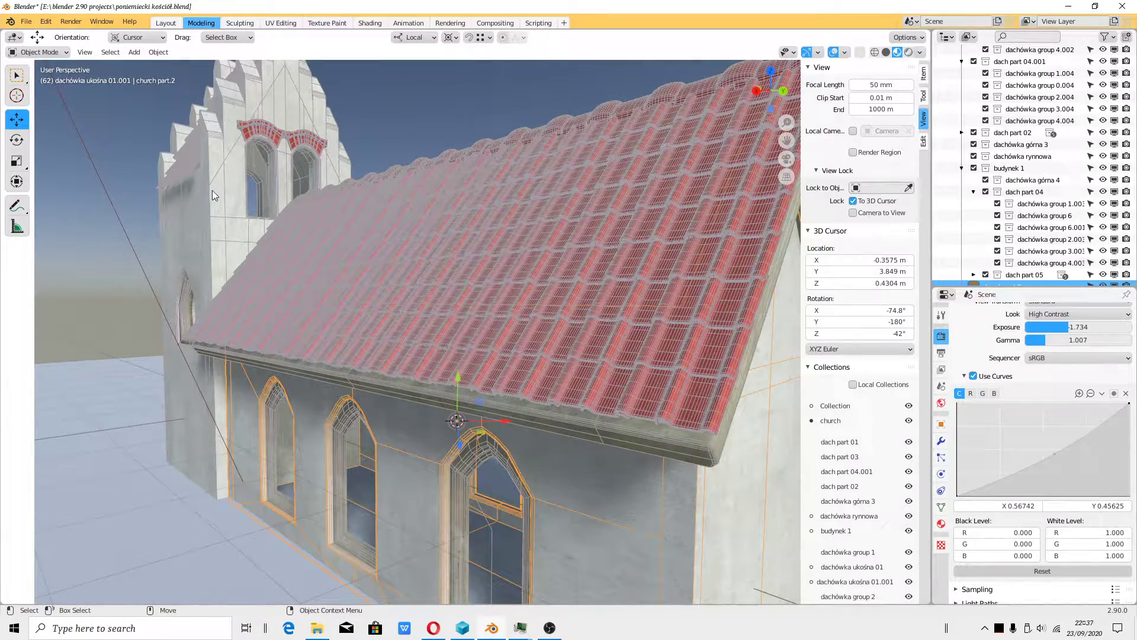
Select the church tower building and place the 3D cursor on its gable wall above the twin windows.
middle_drag(648, 337, 490, 343)
click(477, 277)
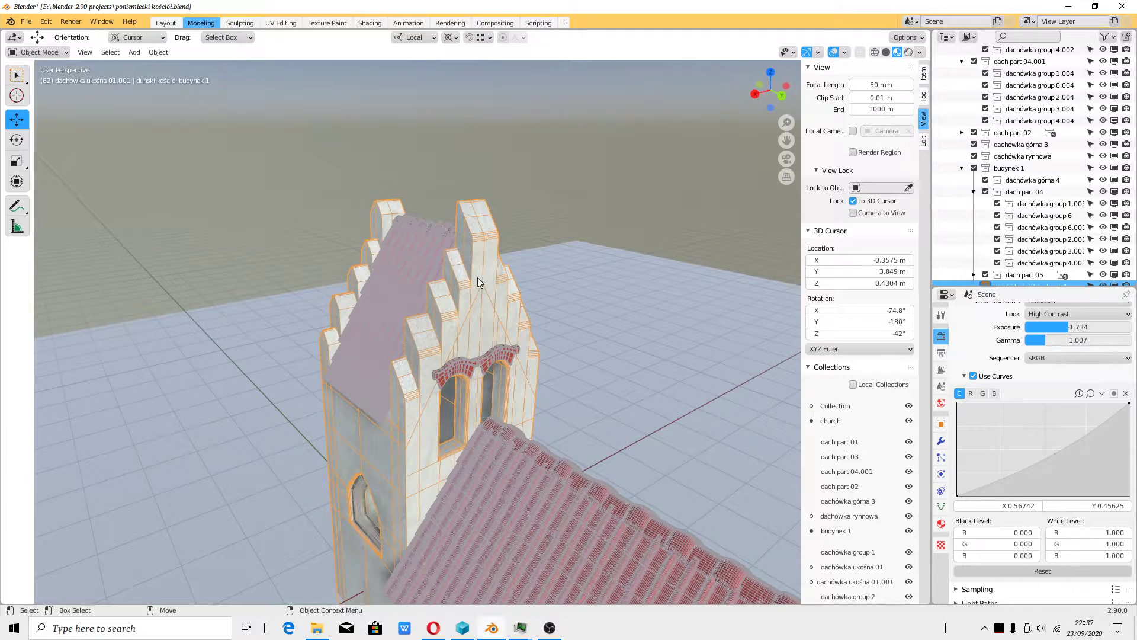
key(shift+space)
key(space)
click(477, 293)
scroll(479, 304, up, 4)
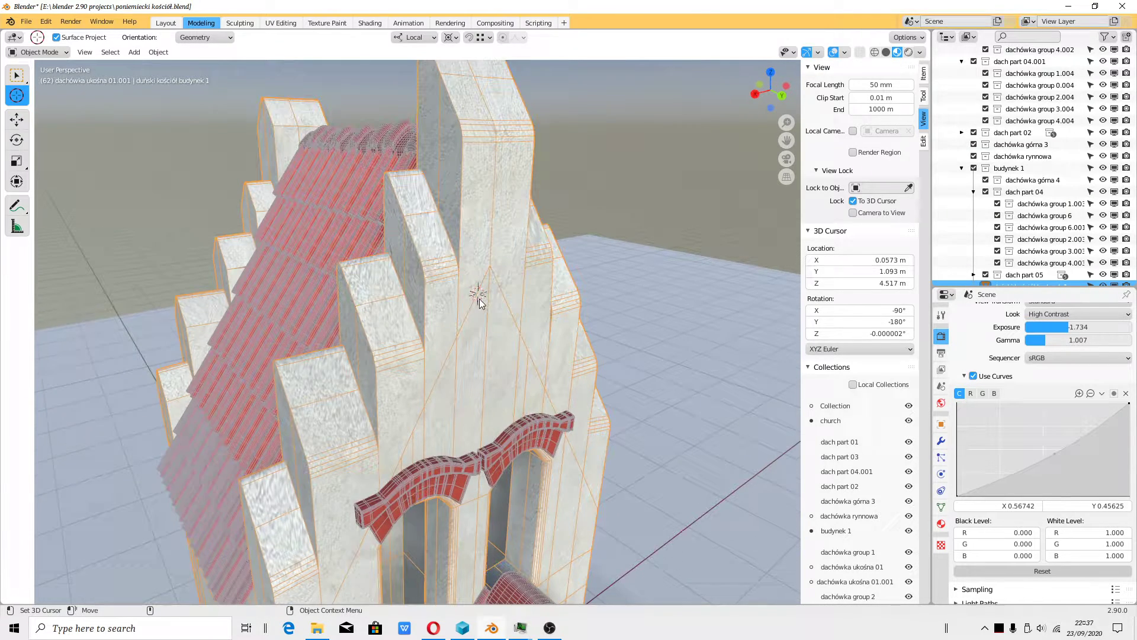
Switch to the browser, open the Blender 2.79 cursor-to-selected video from its comment notification, and play its first seconds.
click(434, 628)
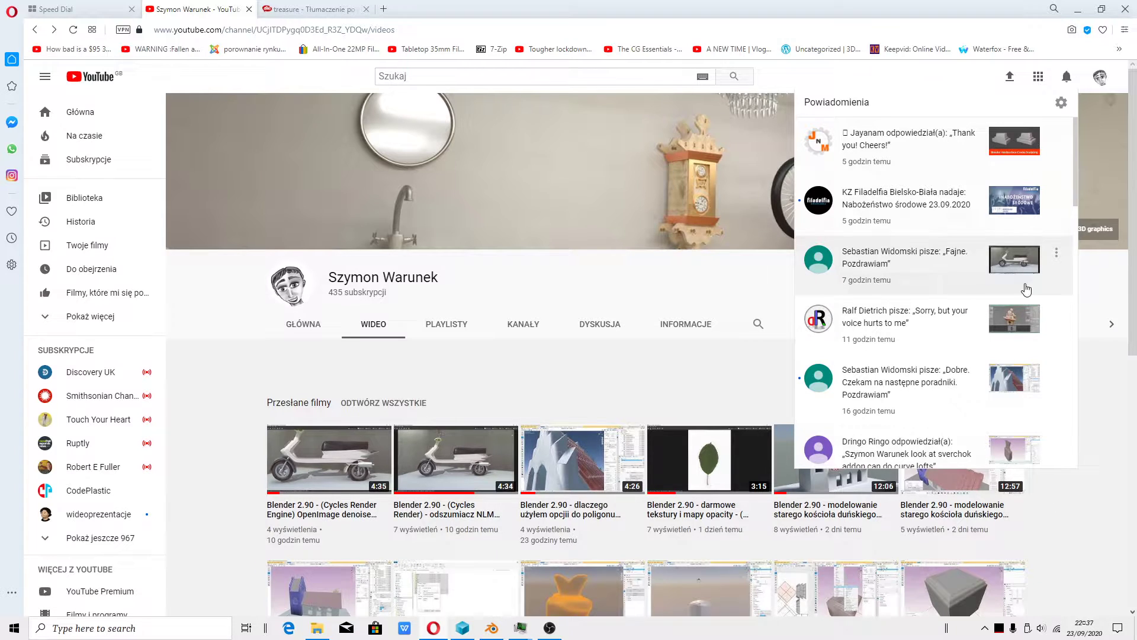
click(1018, 322)
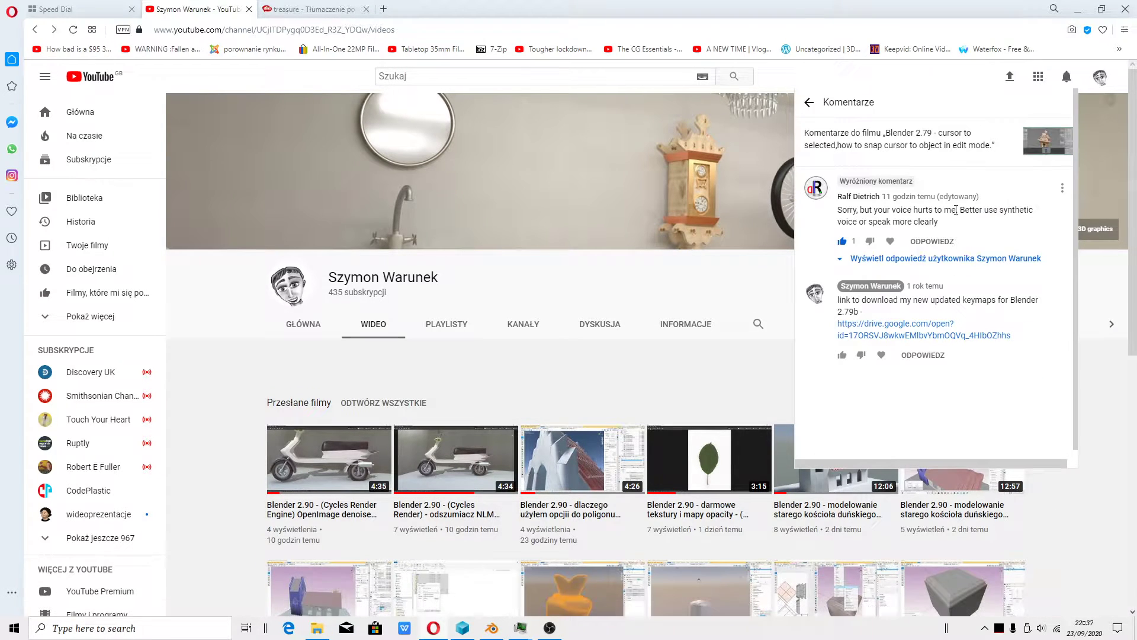
click(1056, 144)
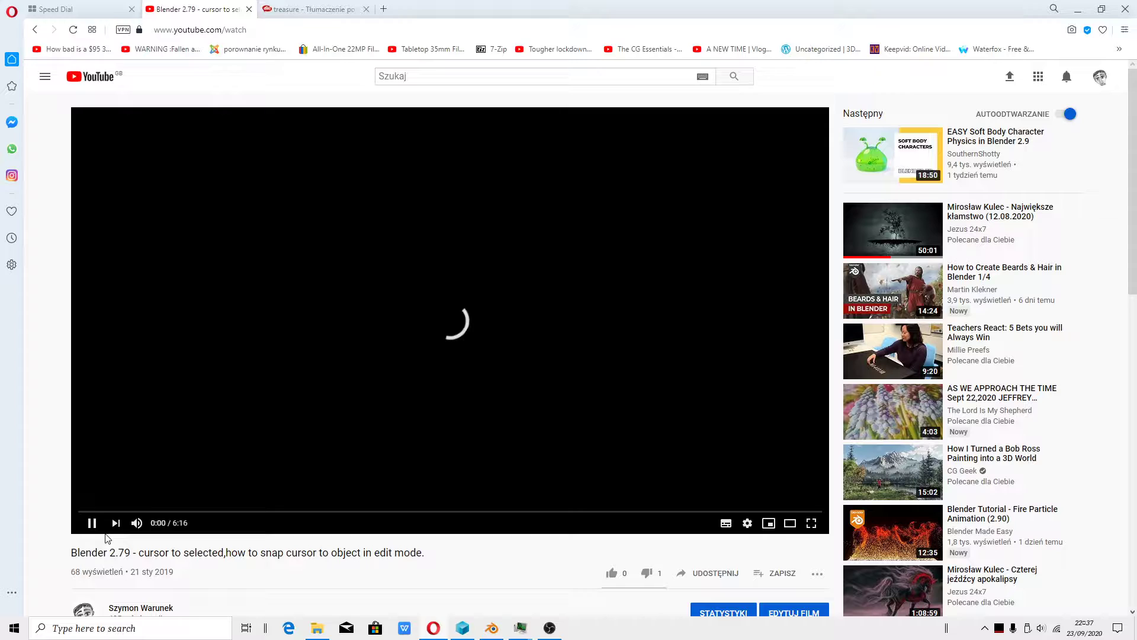
click(93, 524)
scroll(93, 526, down, 4)
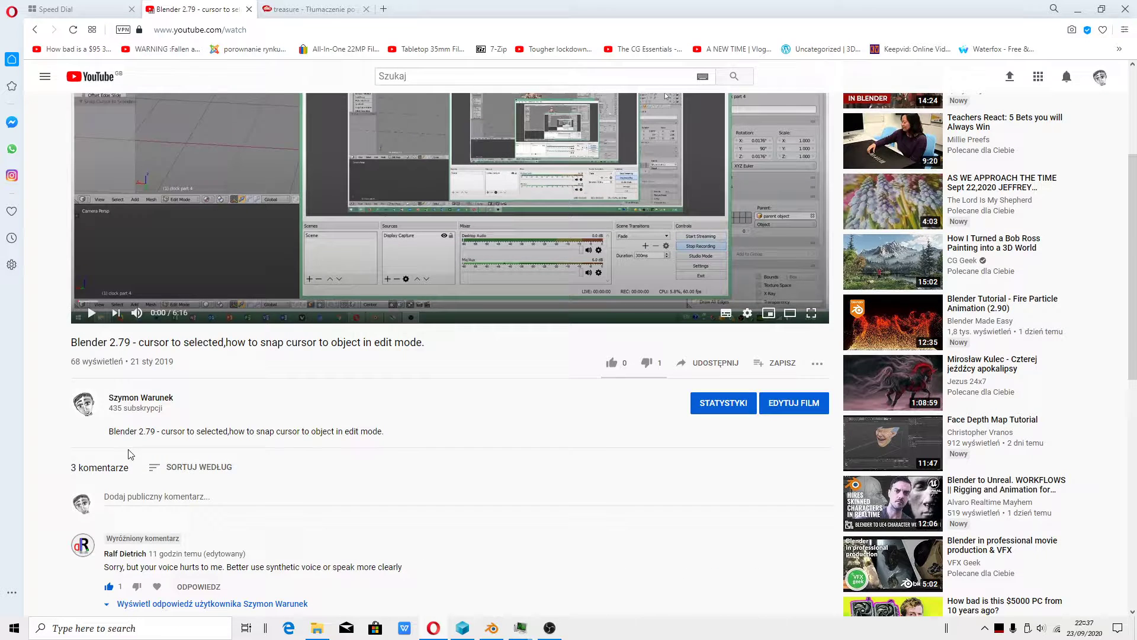
scroll(221, 482, up, 4)
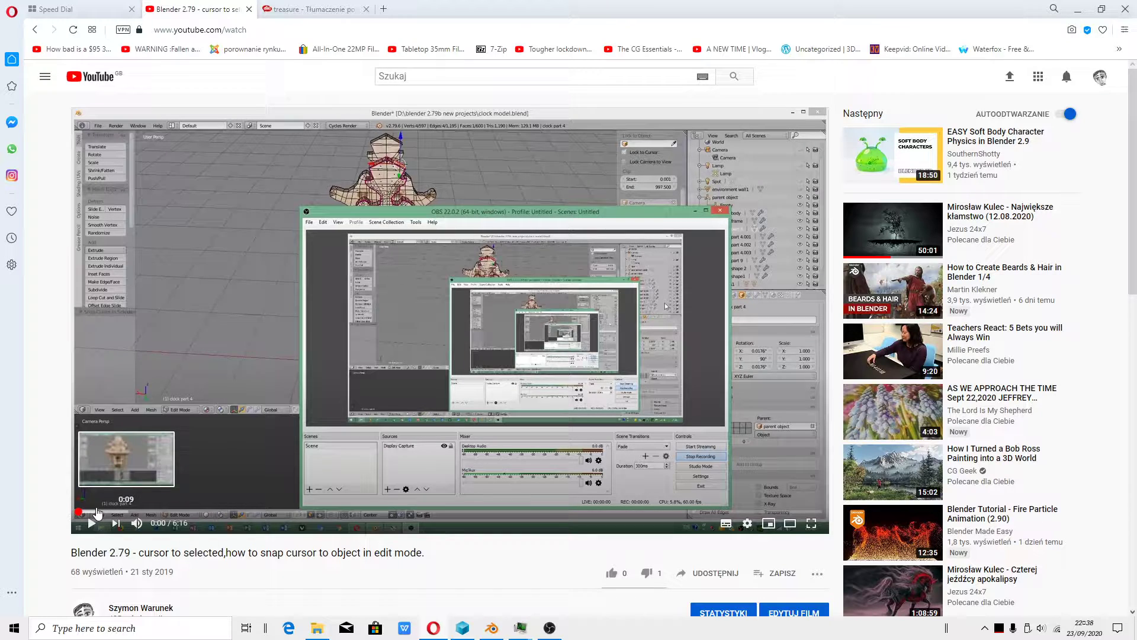
click(94, 510)
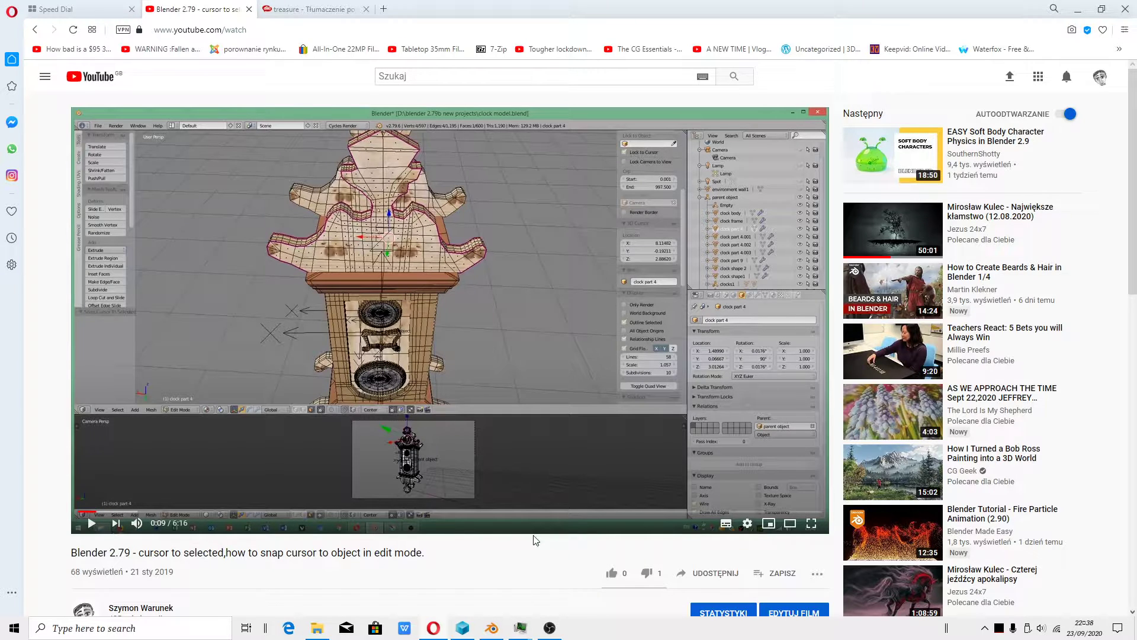
Switch back to Blender, hide the 3D viewport's sidebar and reveal it again with the View Lock settings.
click(506, 627)
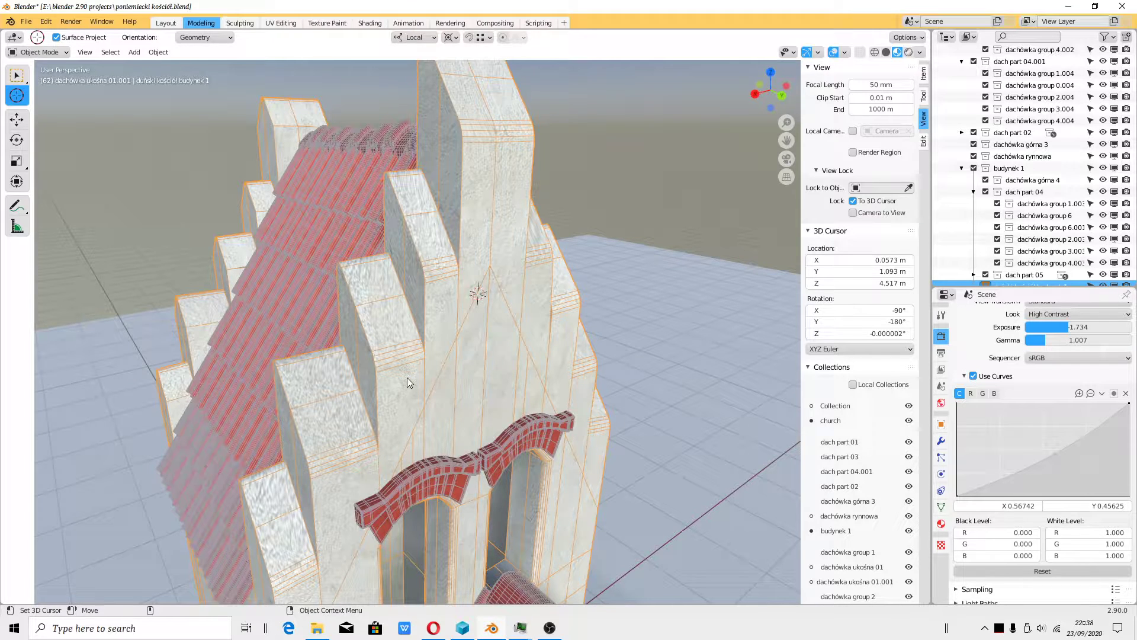
middle_drag(455, 373, 529, 378)
middle_drag(557, 242, 586, 243)
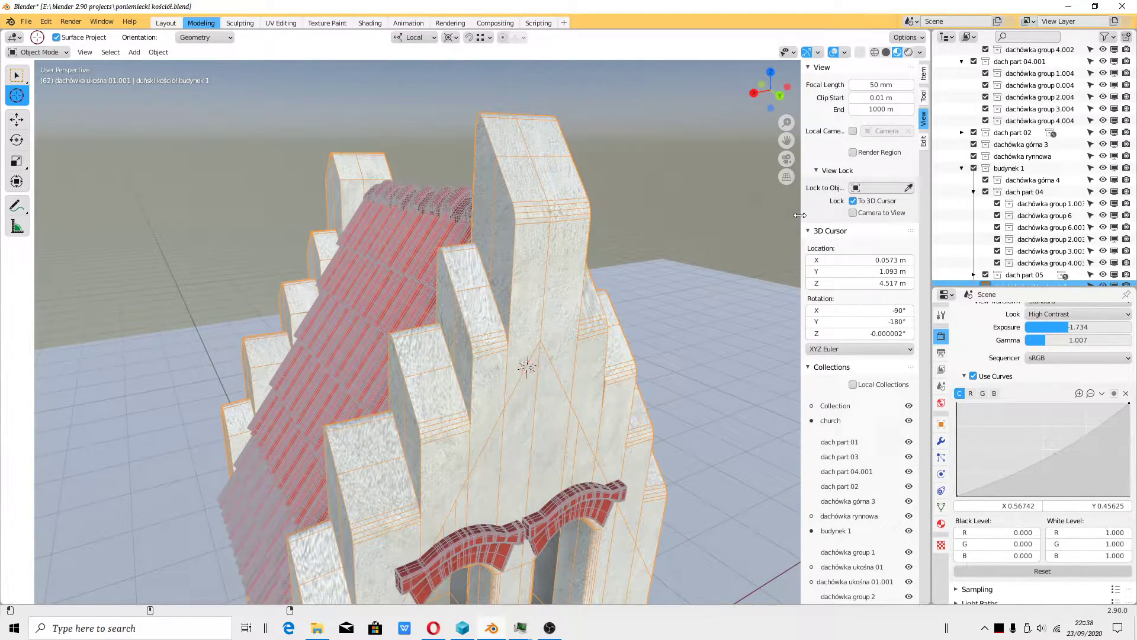
drag(800, 215, 913, 186)
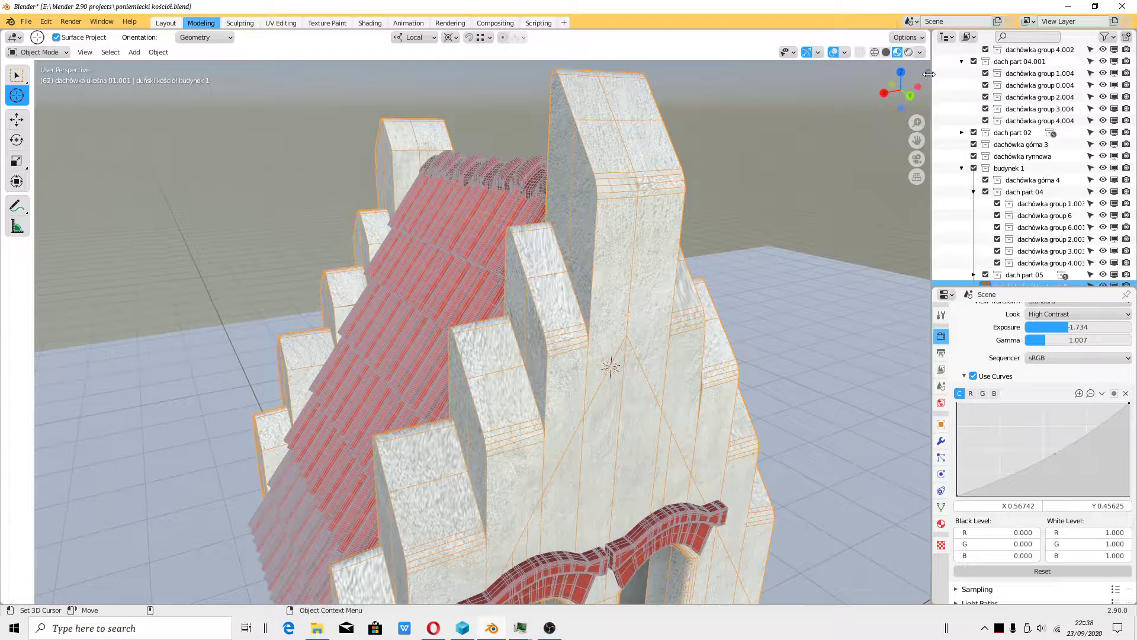
mouse_move(928, 73)
mouse_down()
mouse_move(775, 95)
mouse_move(845, 122)
mouse_move(932, 94)
mouse_up()
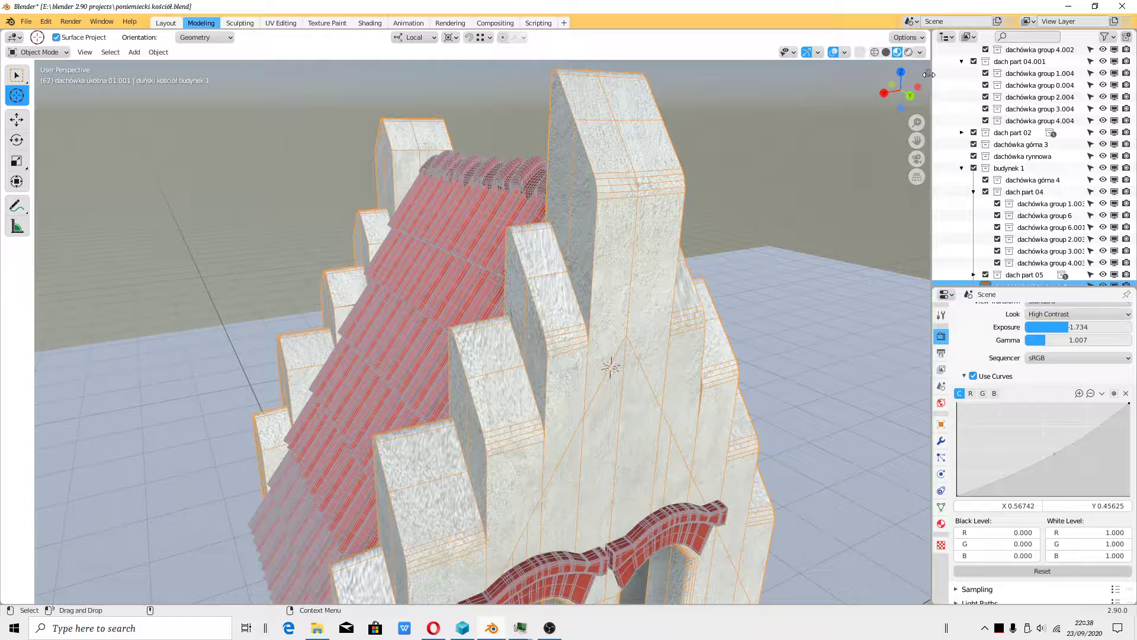
drag(917, 75, 795, 139)
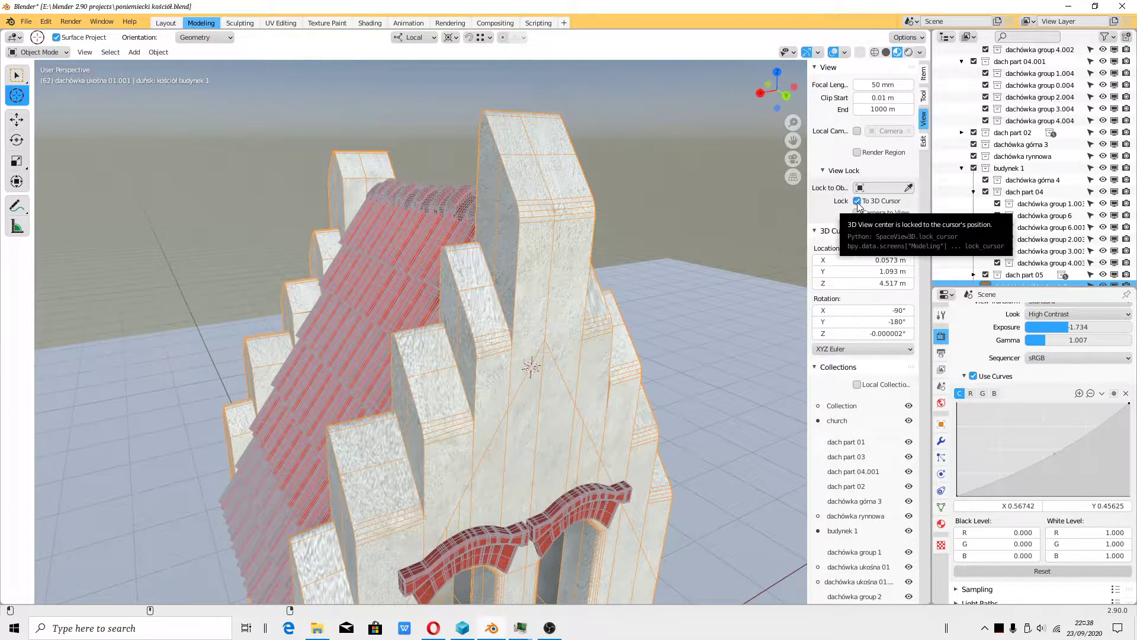
Place the 3D cursor on the front face of the tallest gable pinnacle and on its side face.
scroll(529, 372, up, 4)
middle_drag(528, 365, 489, 368)
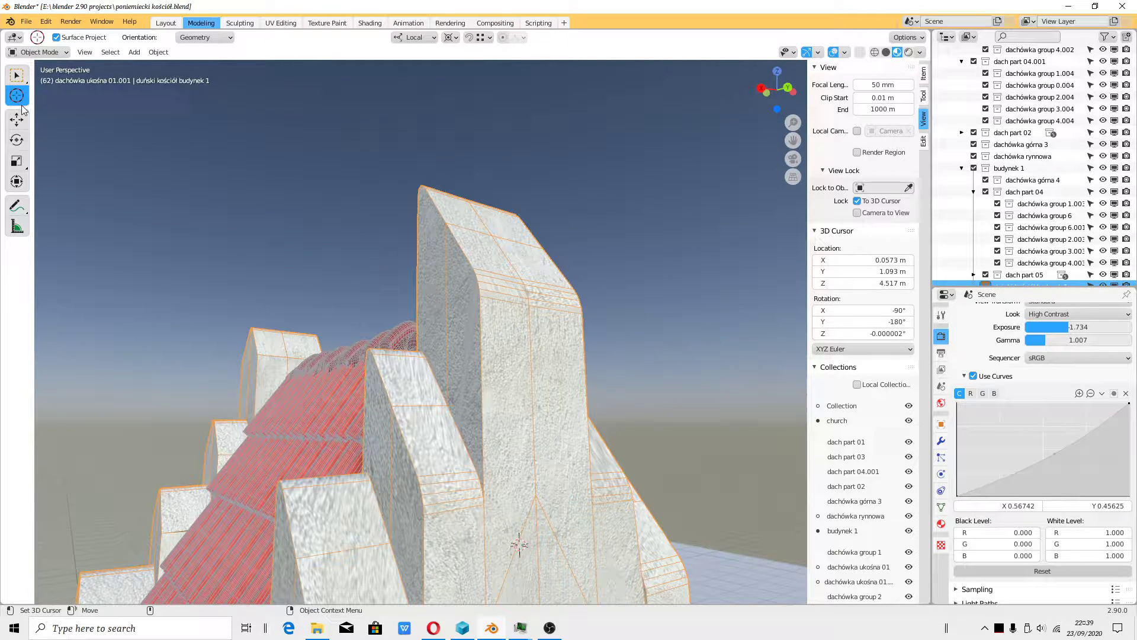
click(488, 309)
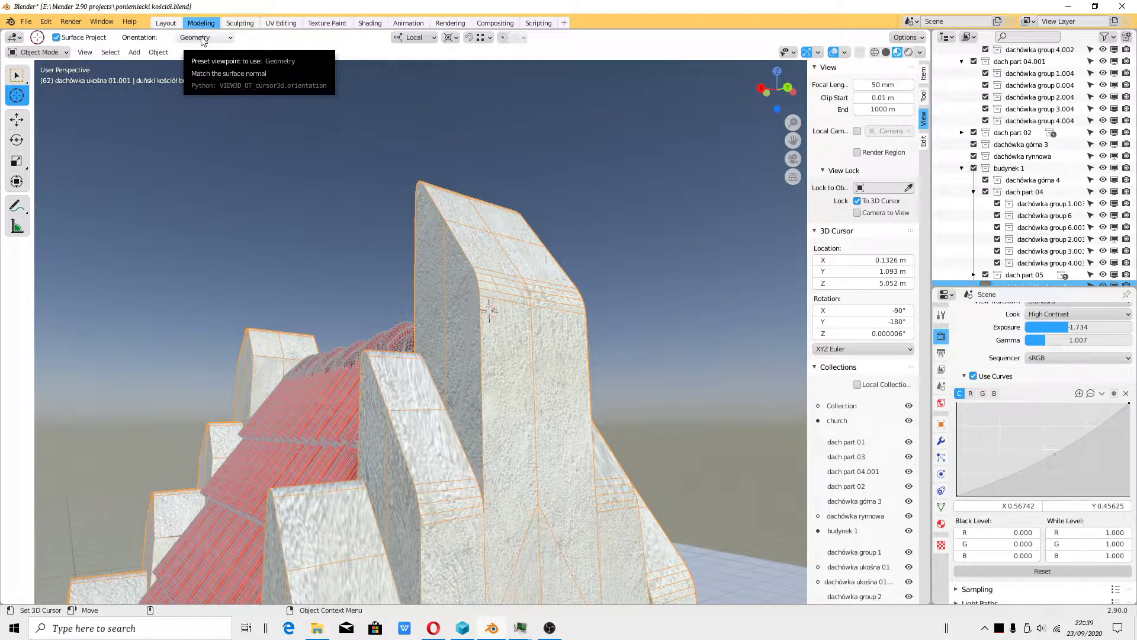
click(460, 307)
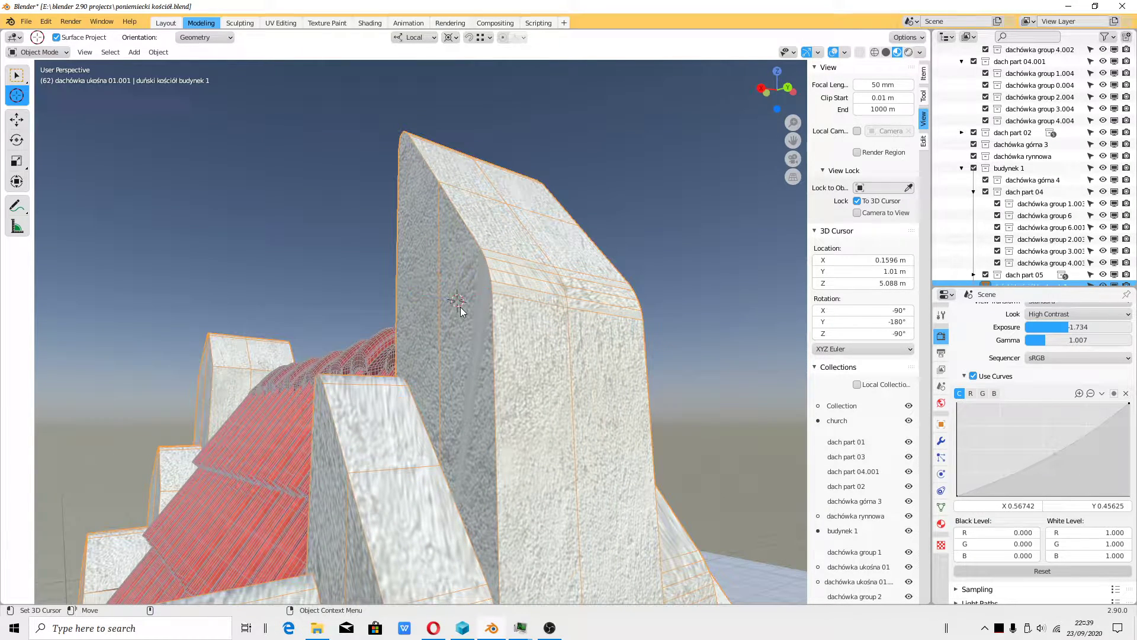
Place the 3D cursor near the upper edge of the tallest pinnacle's front face and activate the Move tool.
key(g)
key(shift+space)
key(space)
click(526, 349)
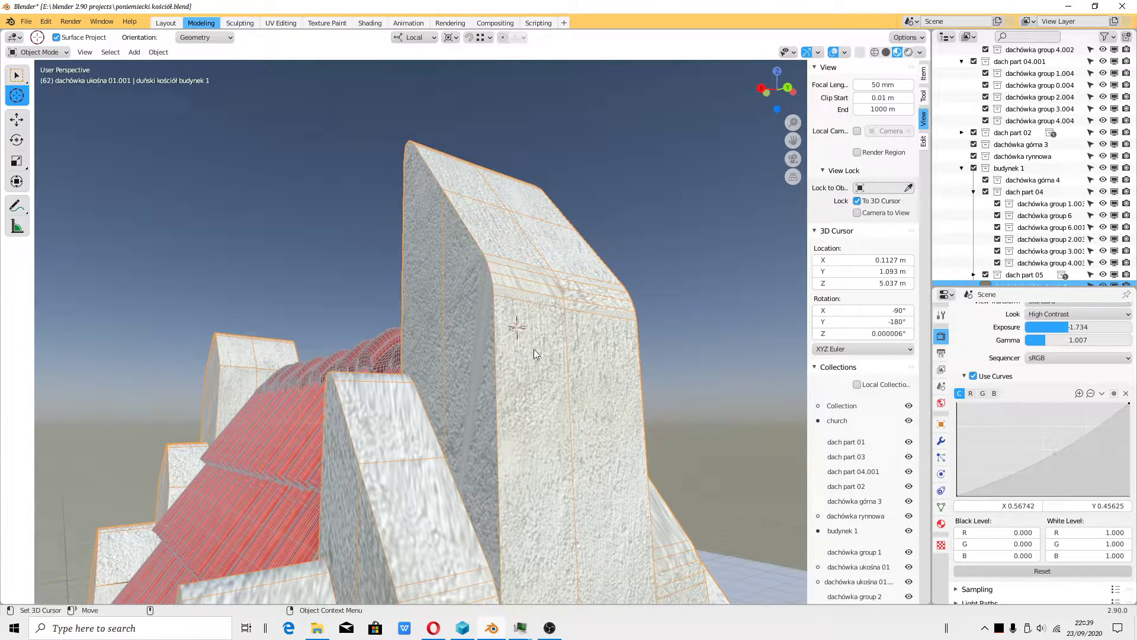
middle_drag(522, 387, 576, 370)
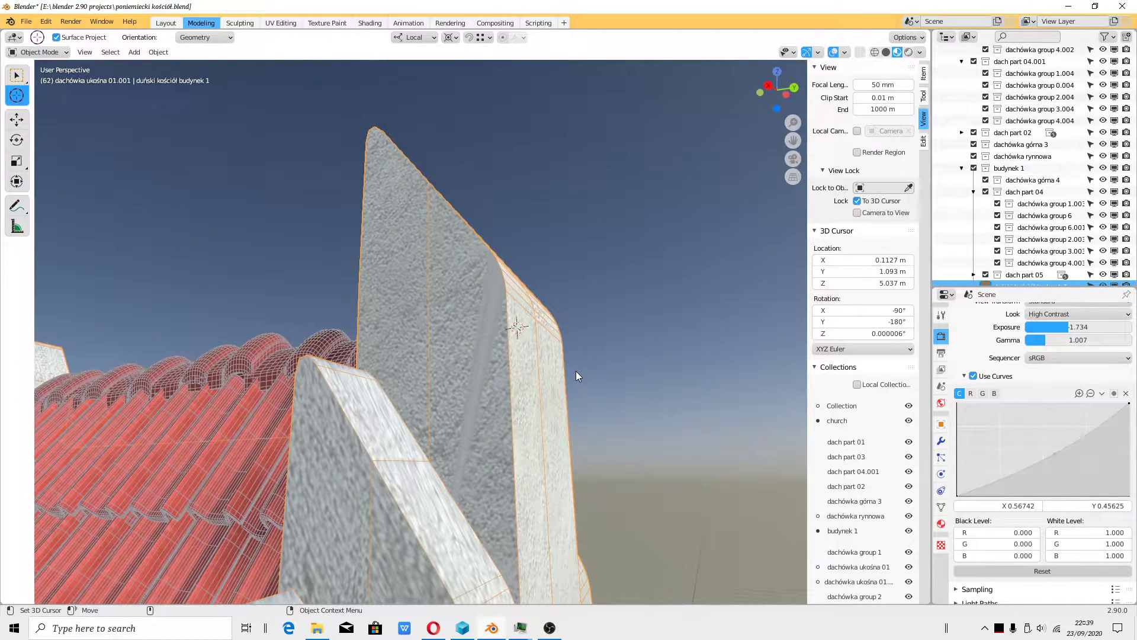
key(KP_Decimal)
scroll(527, 317, up, 12)
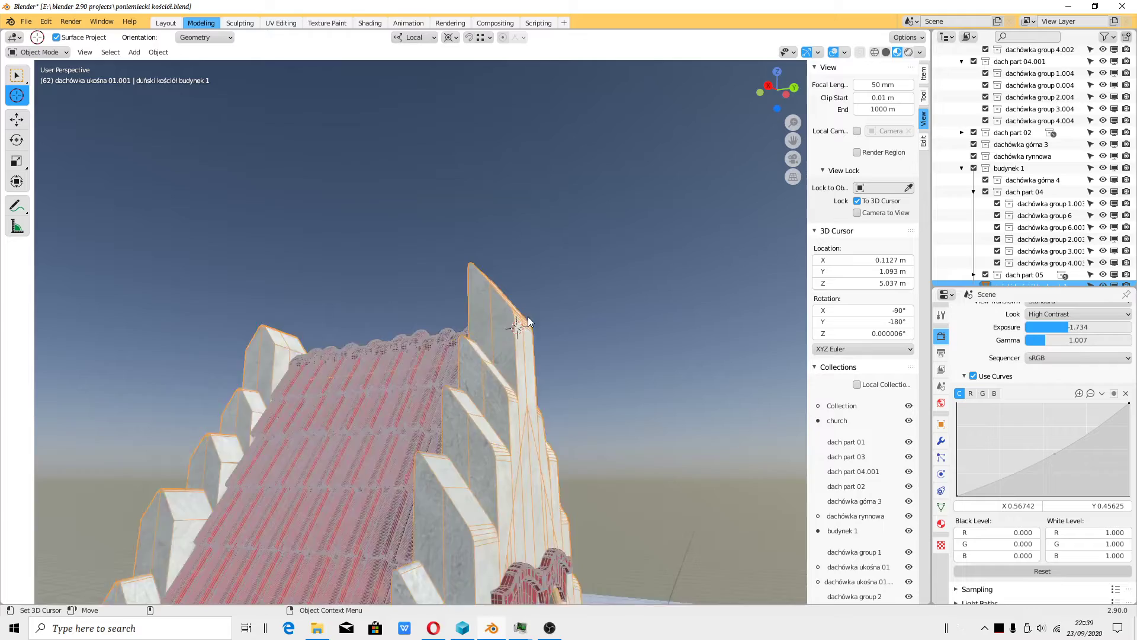
scroll(528, 321, up, 2)
key(shift+space)
key(g)
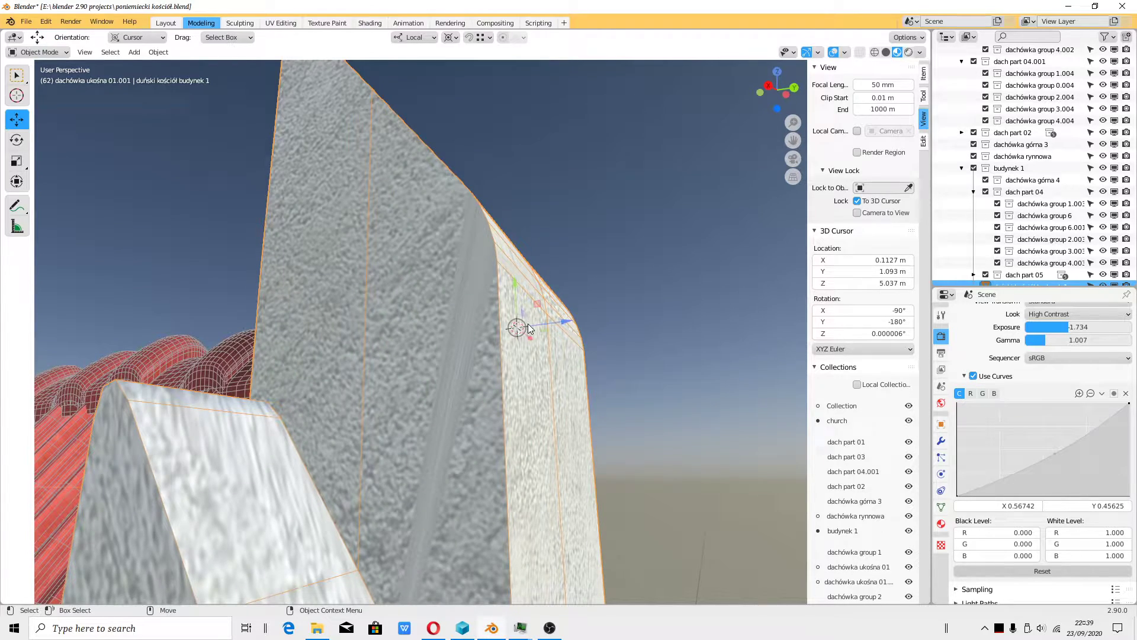
middle_drag(521, 324, 508, 378)
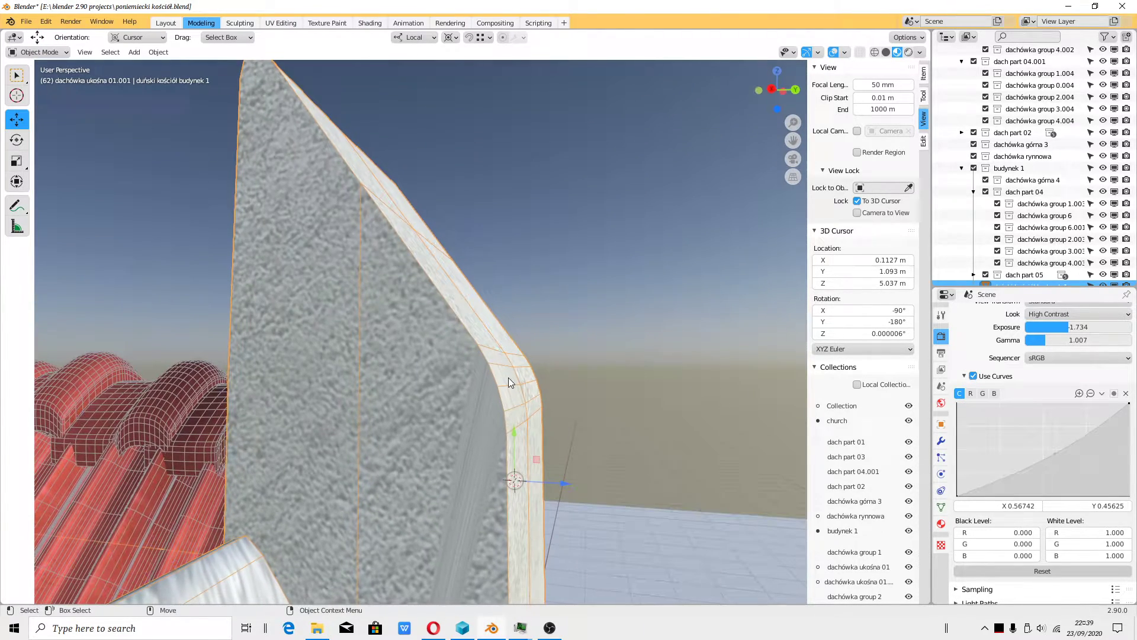
Place the 3D cursor on the tallest pinnacle's rounded bevel and bring up the Move gizmo there.
key(shift+space)
key(space)
click(507, 376)
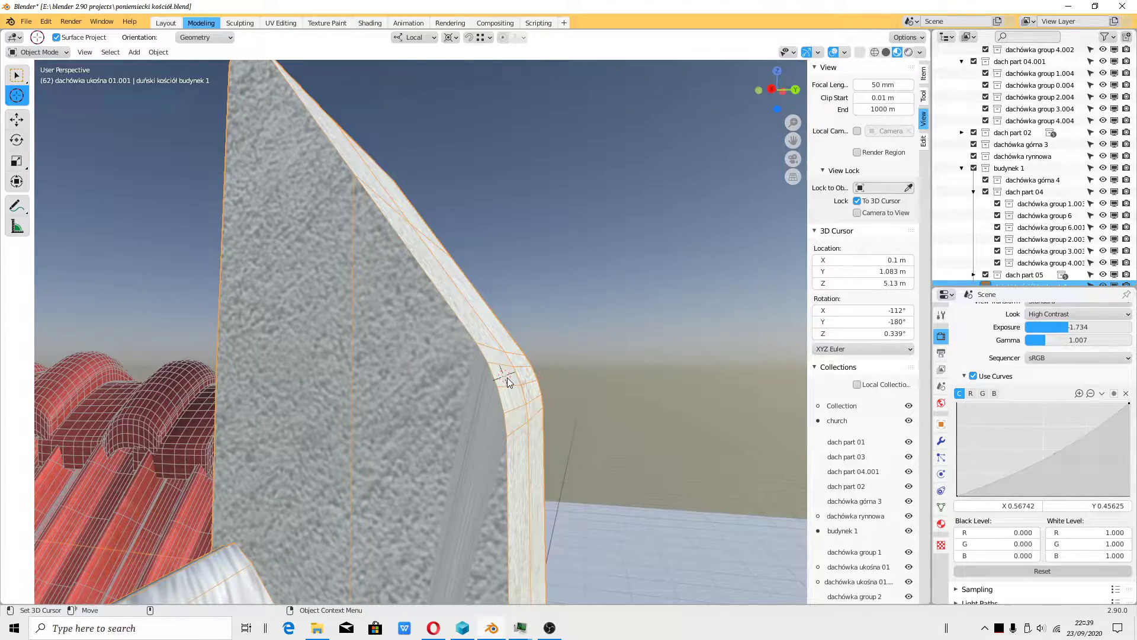
key(shift+space)
key(g)
middle_drag(506, 378, 624, 412)
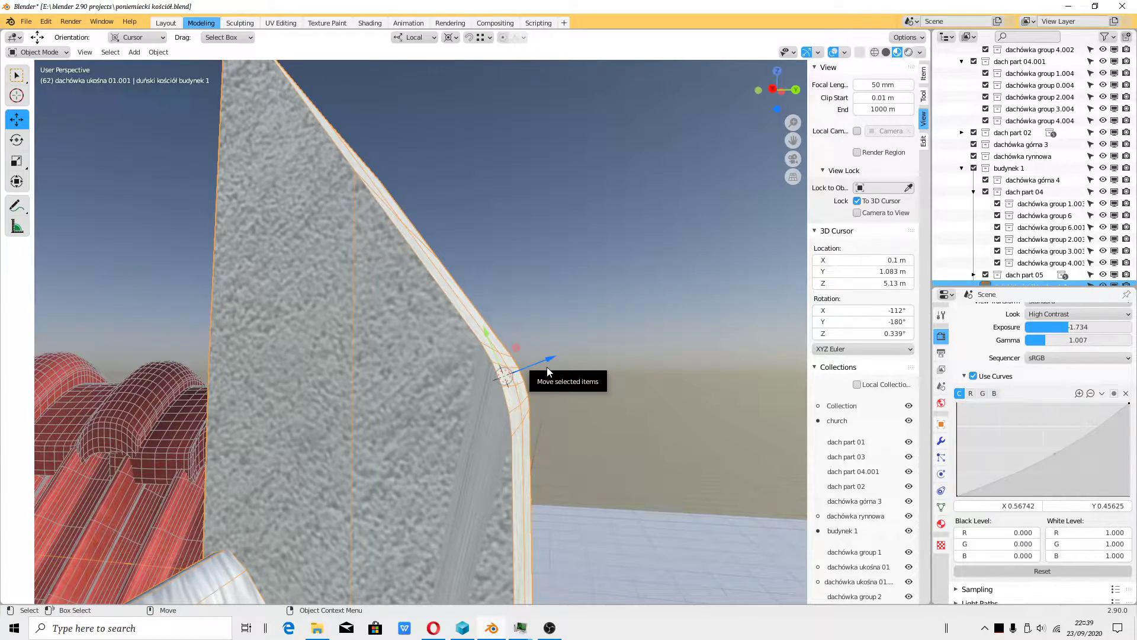
middle_drag(677, 386, 651, 308)
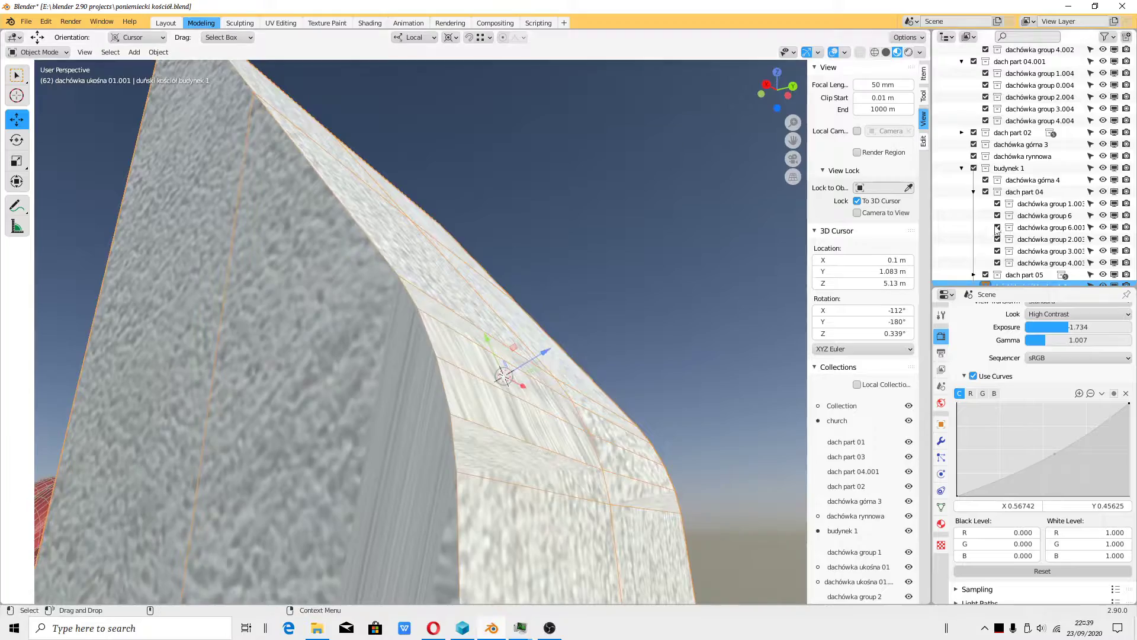
Turn off locking the view to the 3D cursor and try navigating around the church without it.
click(856, 201)
scroll(463, 395, down, 12)
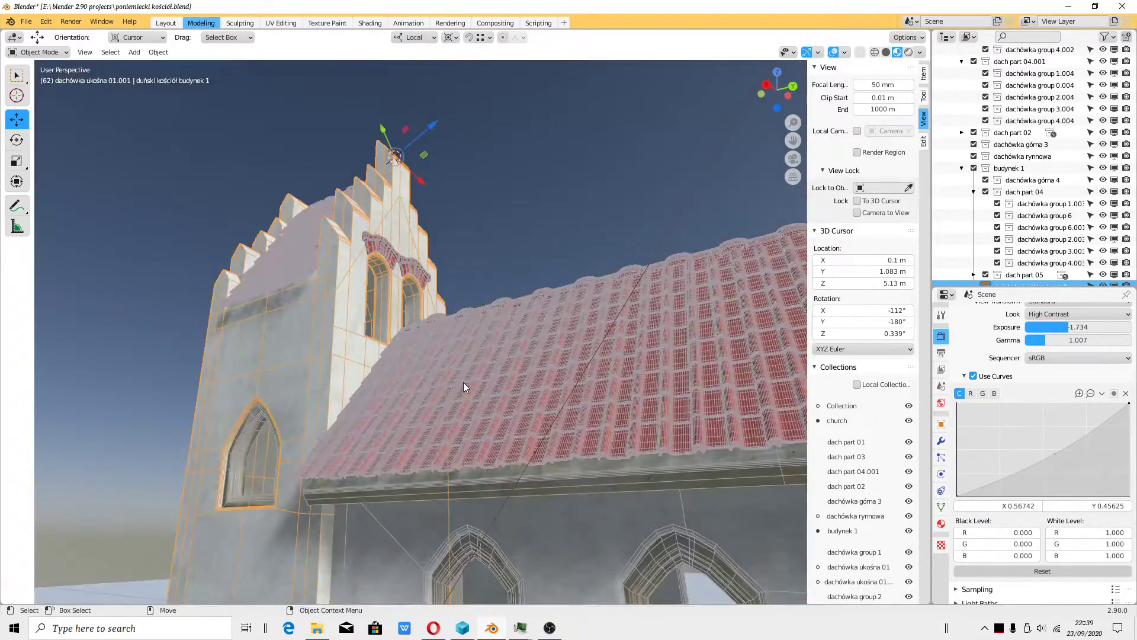
middle_drag(463, 382, 505, 361)
scroll(517, 364, up, 5)
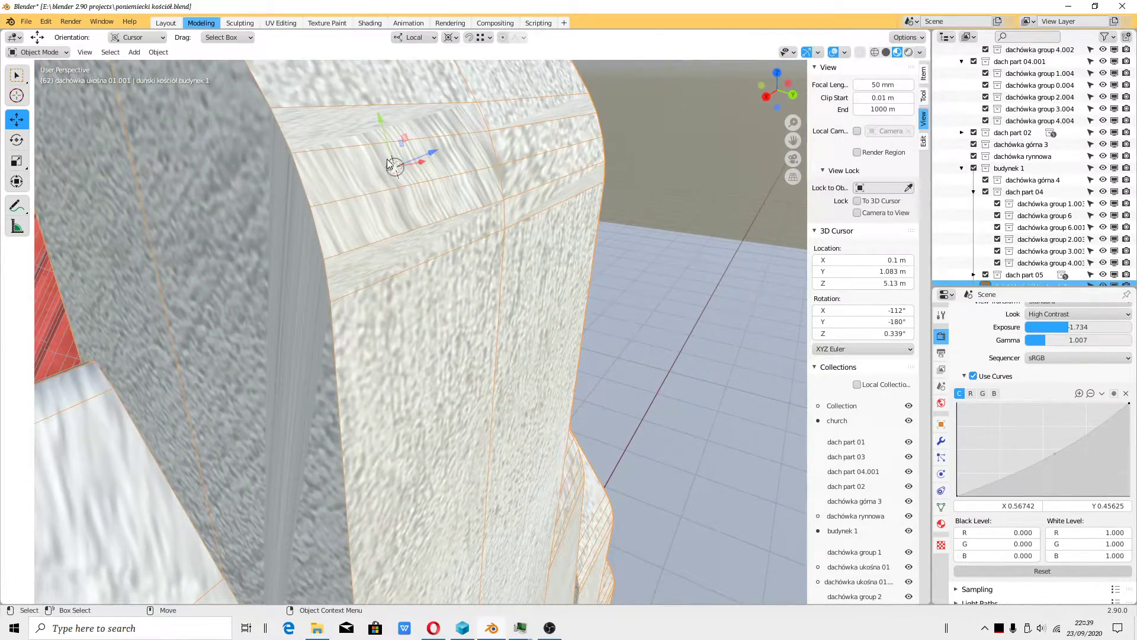
scroll(391, 167, down, 5)
middle_drag(449, 209, 443, 298)
scroll(492, 206, up, 4)
In Edit Mode, snap the 3D cursor to the selected sloped face on the tallest front pinnacle.
click(49, 52)
click(42, 78)
scroll(442, 320, up, 6)
scroll(441, 341, down, 4)
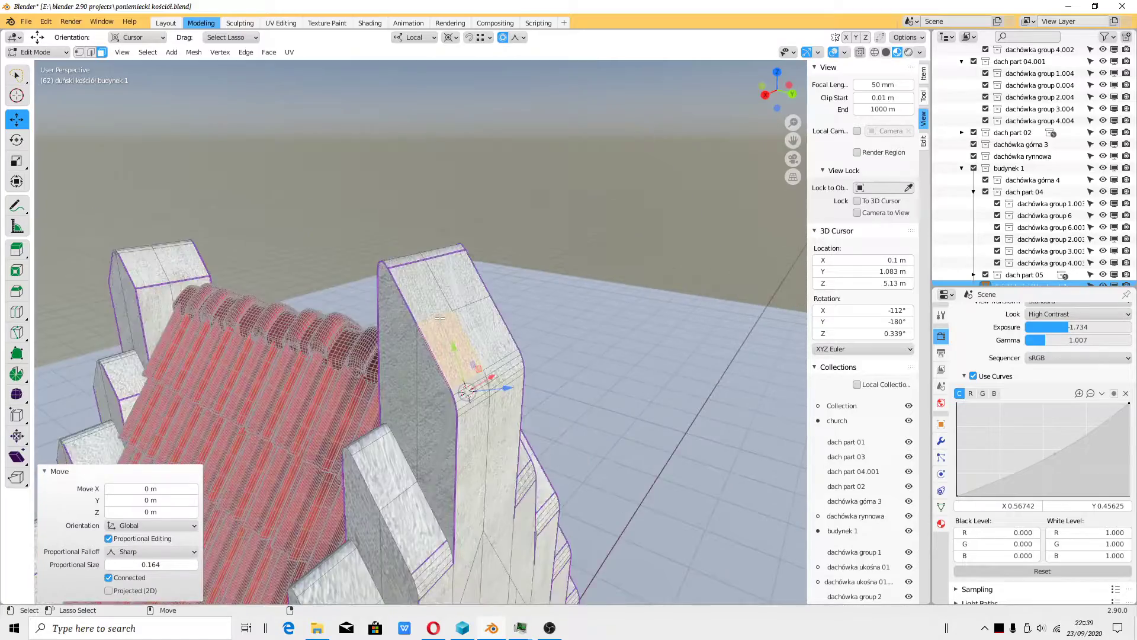
scroll(441, 341, up, 4)
middle_drag(440, 383, 440, 342)
scroll(447, 376, down, 5)
scroll(453, 394, up, 5)
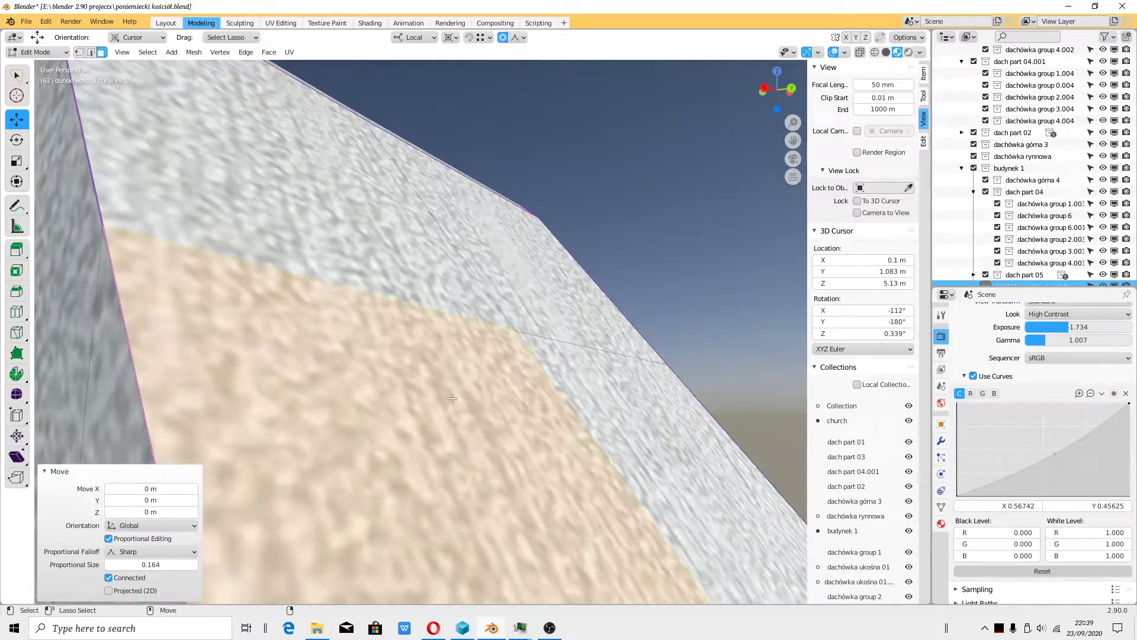
scroll(458, 419, down, 4)
shift+right_click(459, 419)
middle_drag(459, 419, 441, 479)
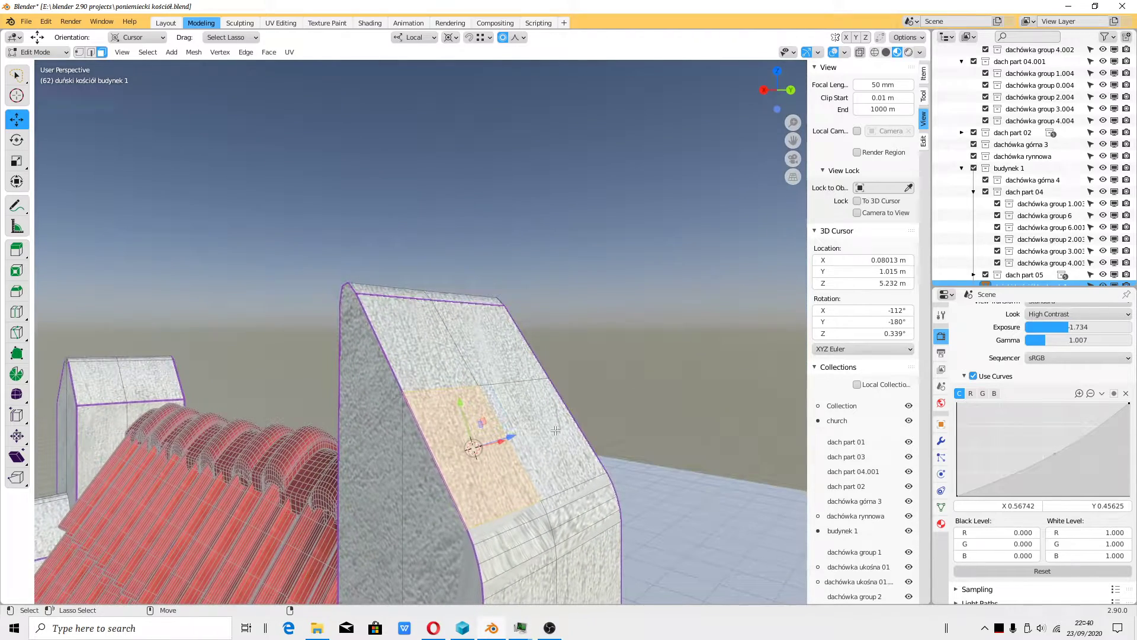
Lock the view to the 3D cursor again and return the tower to Object Mode.
click(857, 200)
middle_drag(502, 456, 505, 489)
scroll(505, 488, up, 4)
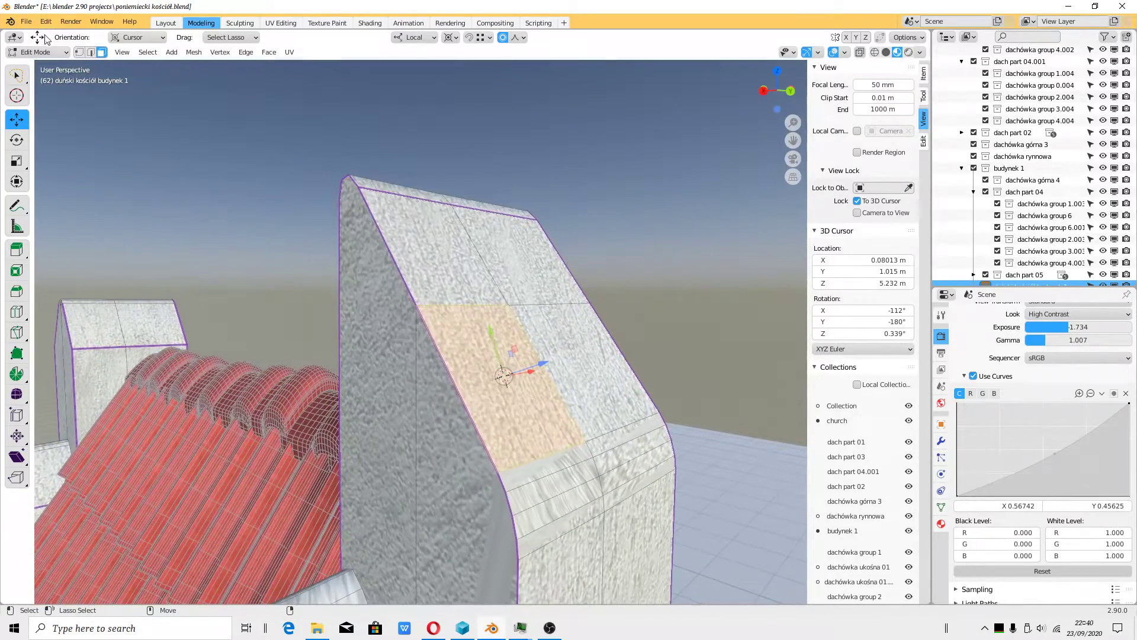
click(60, 53)
click(43, 65)
middle_drag(539, 439, 542, 343)
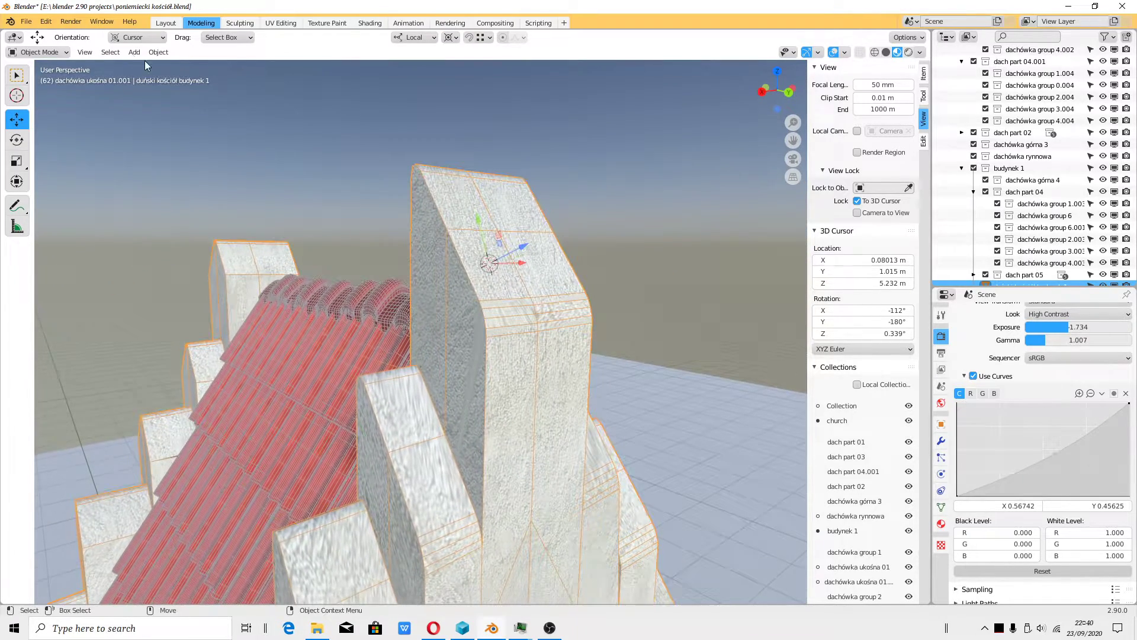
In Edit Mode, select the upright face of the rear gable's tallest pinnacle and snap the 3D cursor to it.
click(51, 55)
click(36, 78)
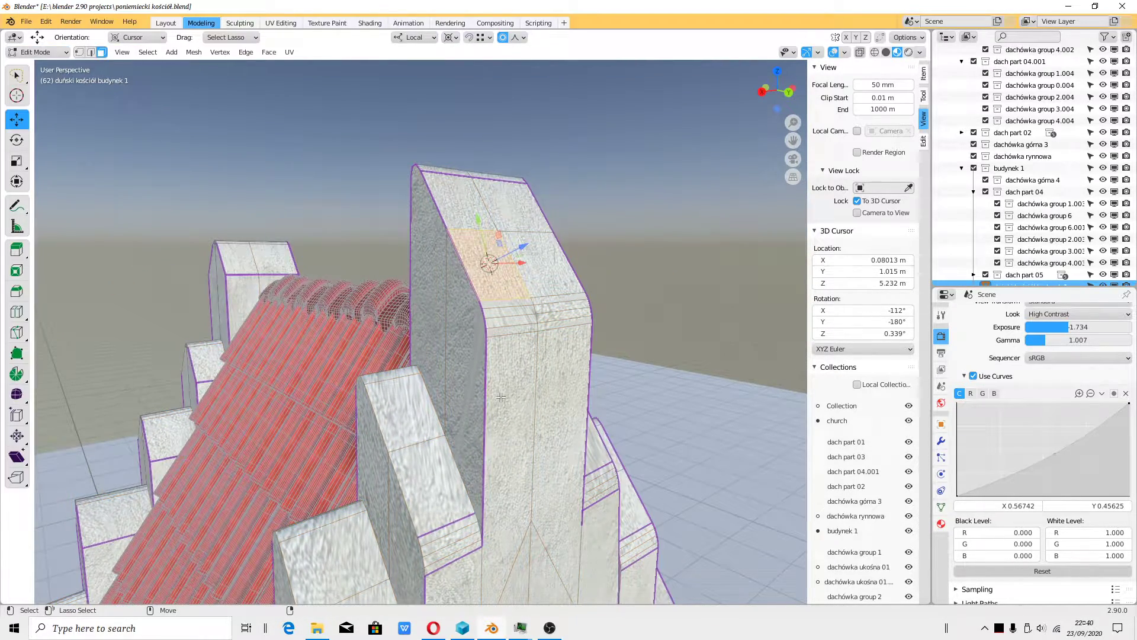
click(503, 412)
click(253, 297)
click(193, 56)
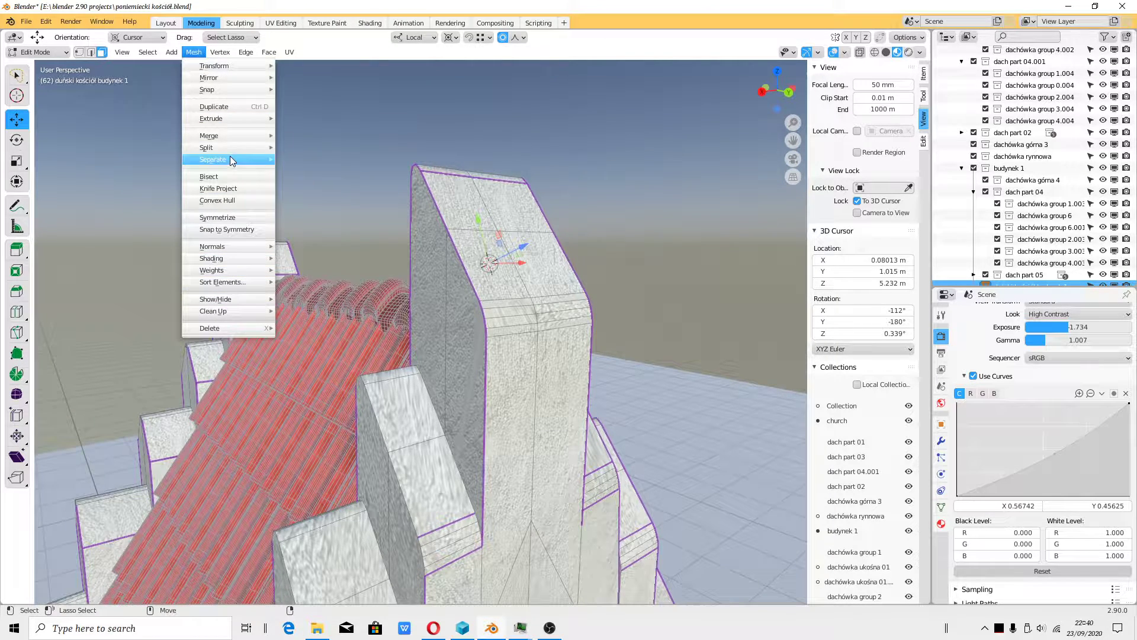
mouse_move(227, 89)
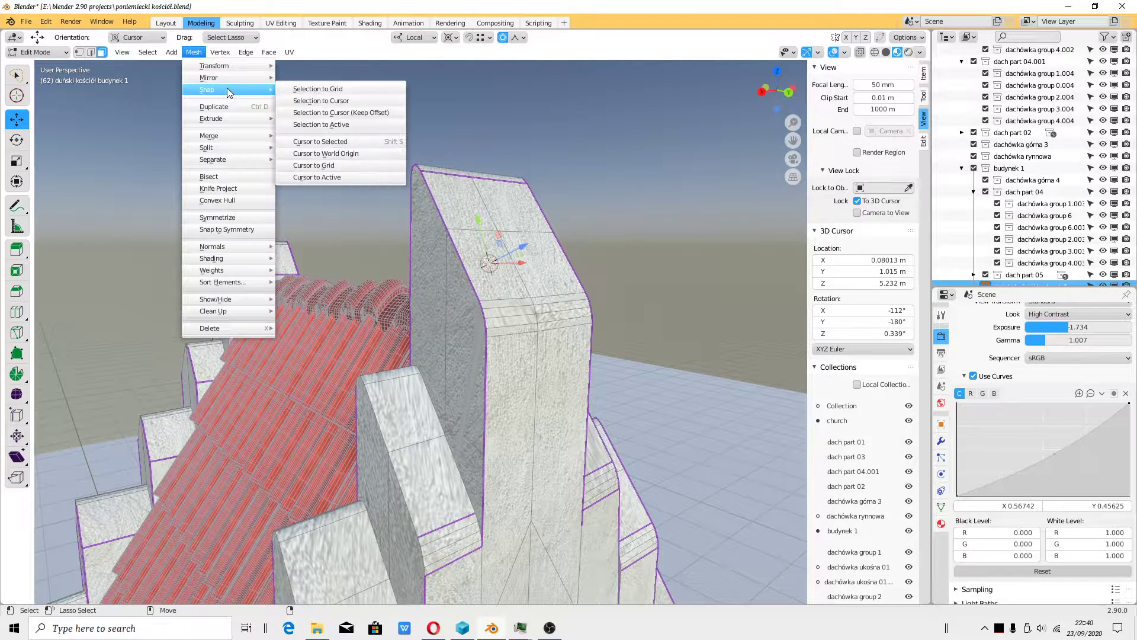
click(346, 142)
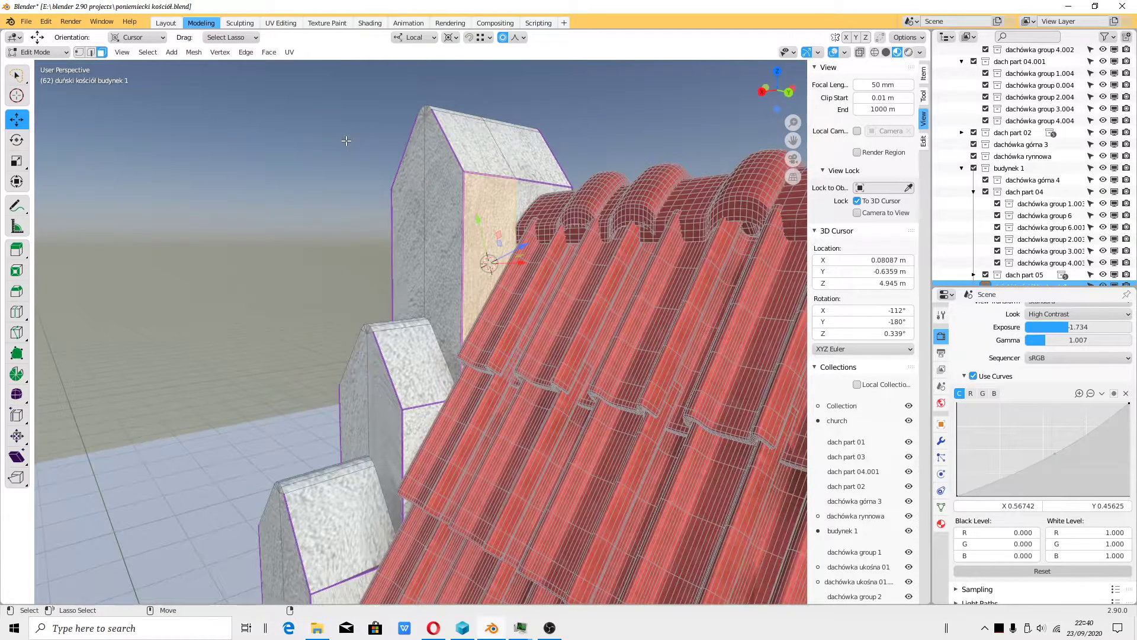
Snap the 3D cursor to the sloped face of the second-tallest pinnacle and to that of the third-tallest one.
click(412, 379)
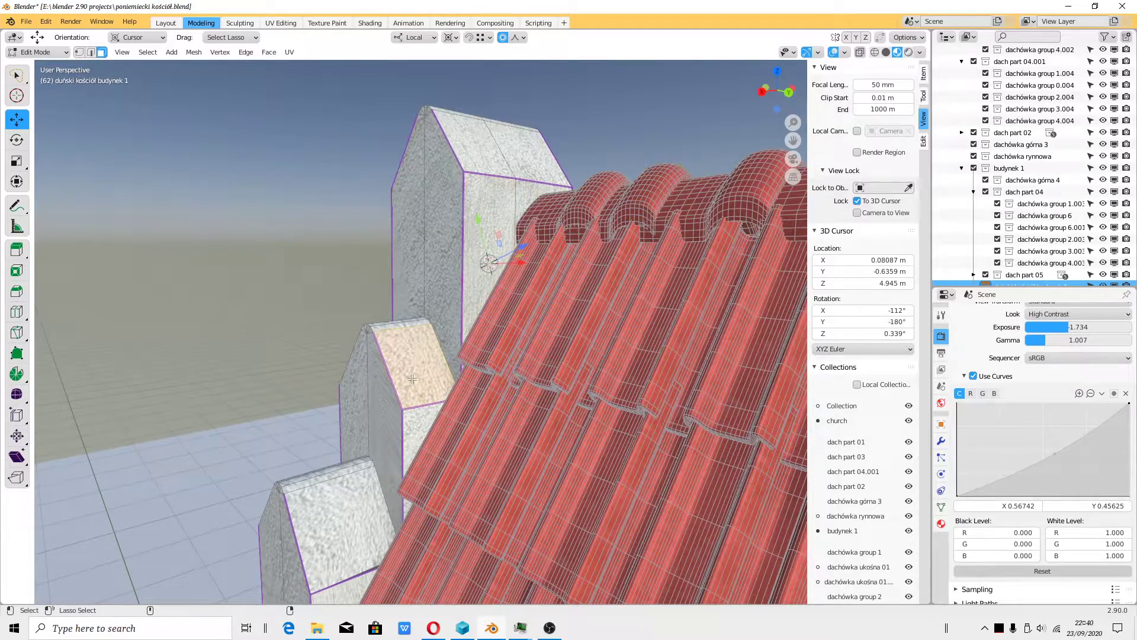
key(shift+s)
key(2)
click(400, 417)
key(shift+s)
key(2)
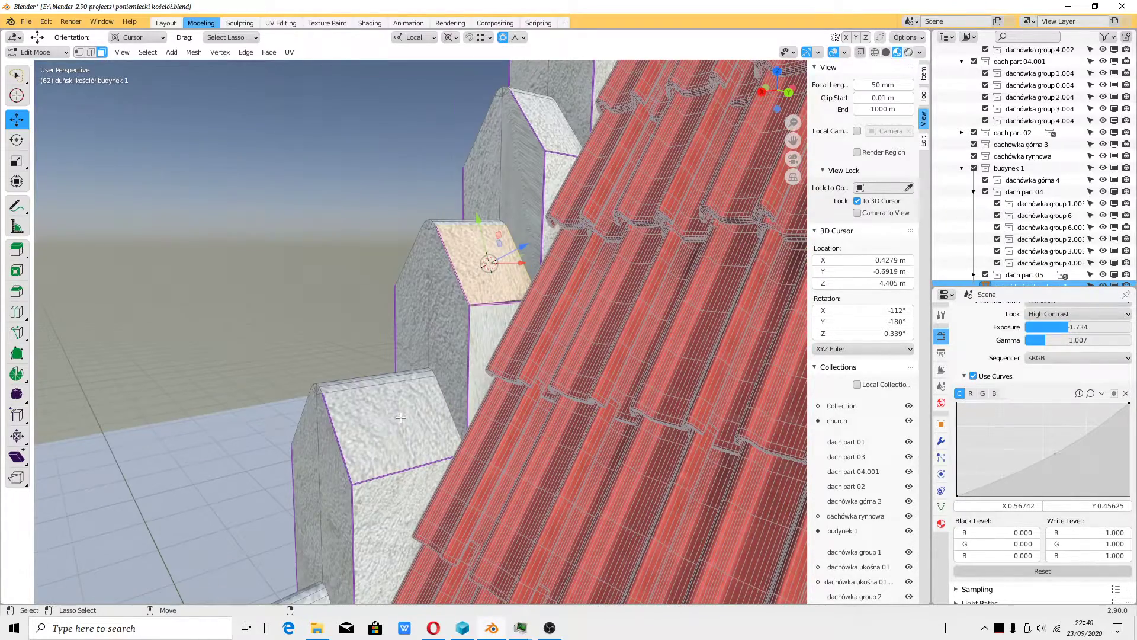
Select the upright outer face of the lowest pinnacle and snap the 3D cursor to it.
scroll(393, 417, down, 4)
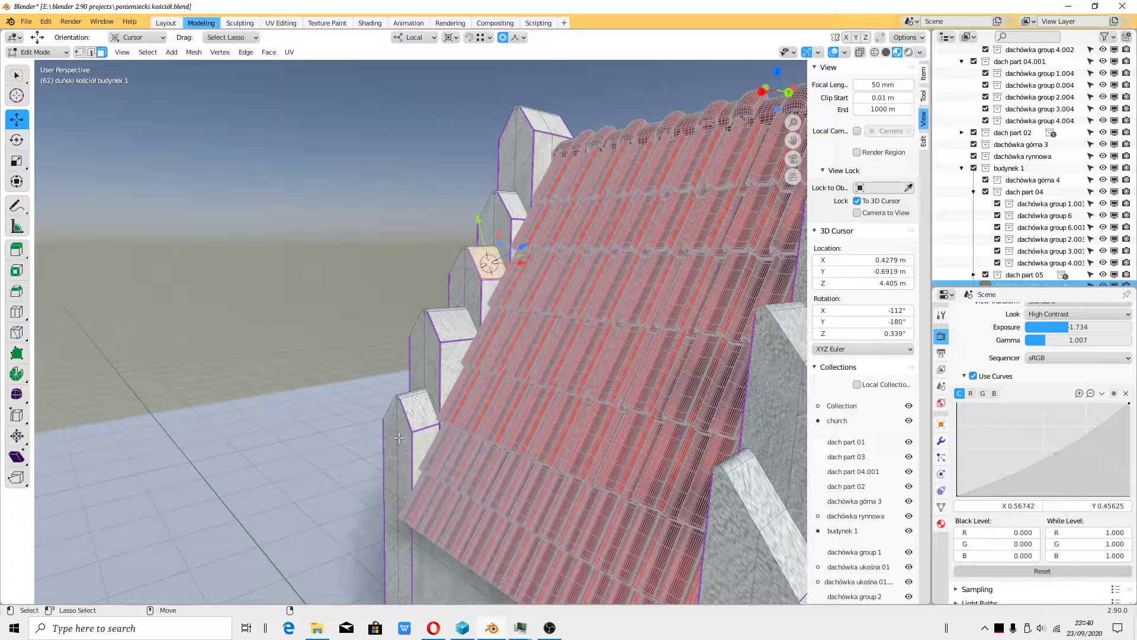
click(399, 437)
key(shift+s)
key(2)
middle_drag(468, 372, 521, 357)
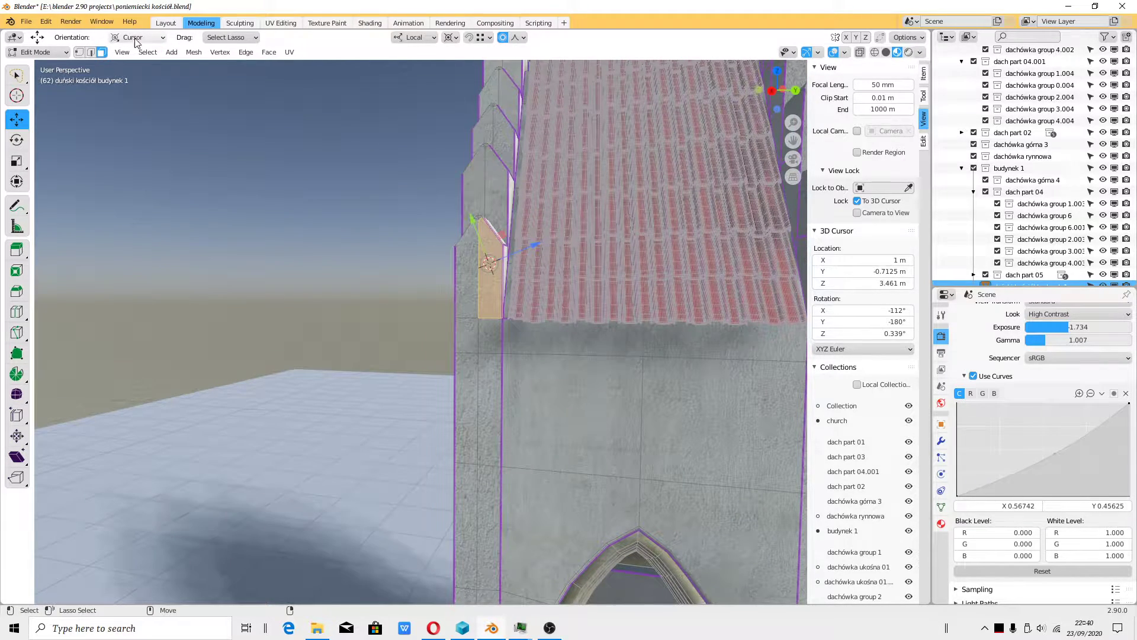
Return the tower to Object Mode and set transforms to affect only origins.
click(37, 52)
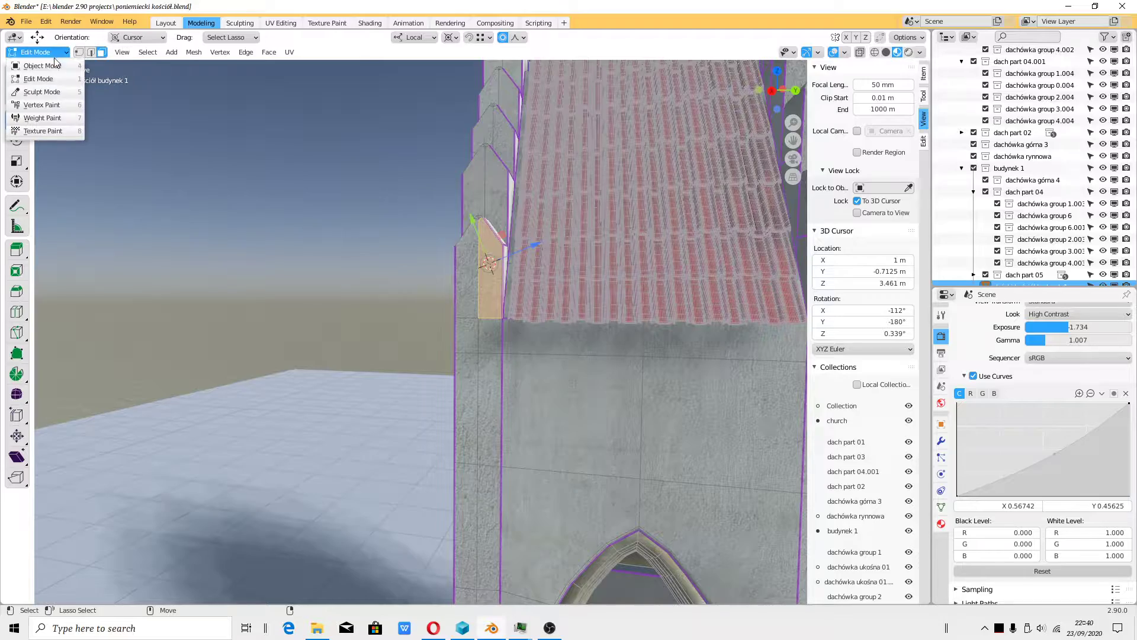
click(30, 65)
middle_drag(499, 261, 446, 280)
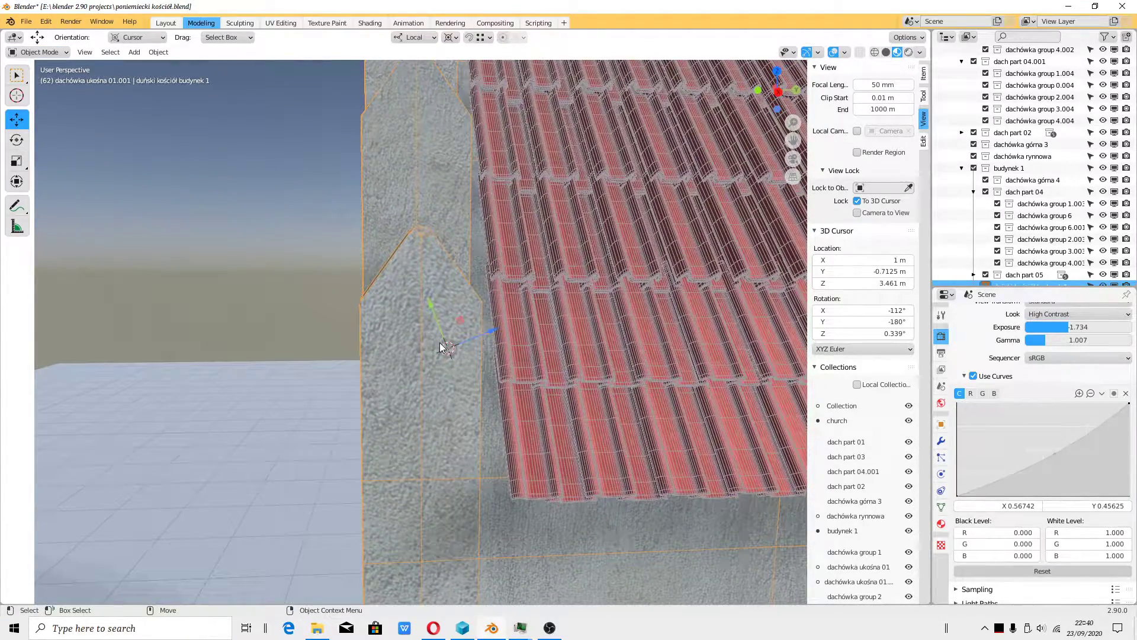
middle_drag(432, 370, 445, 328)
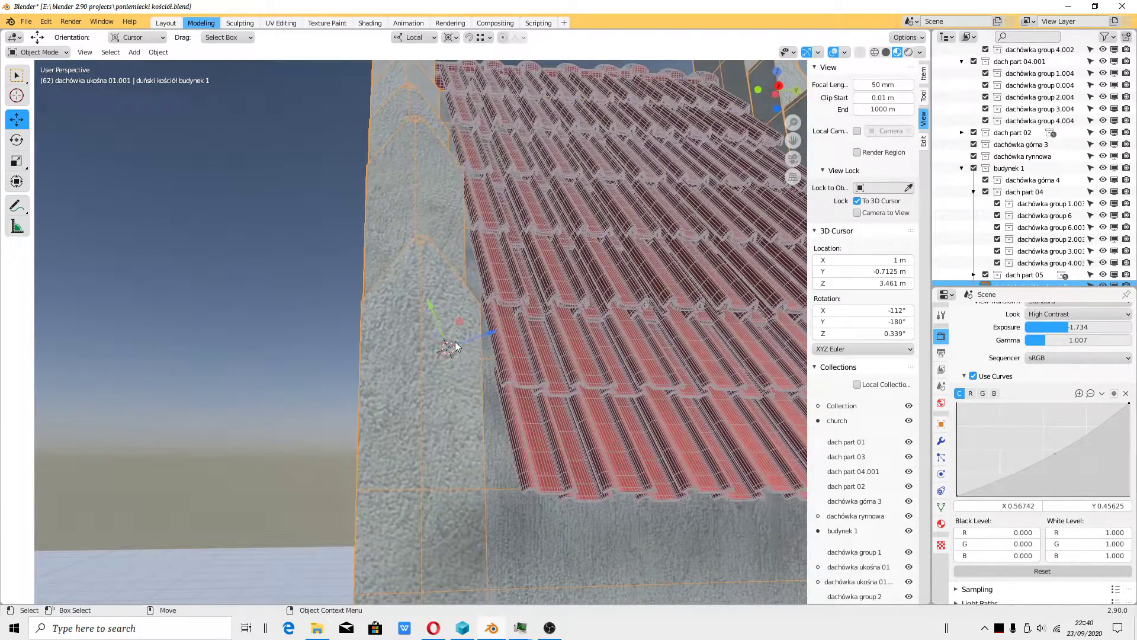
click(941, 315)
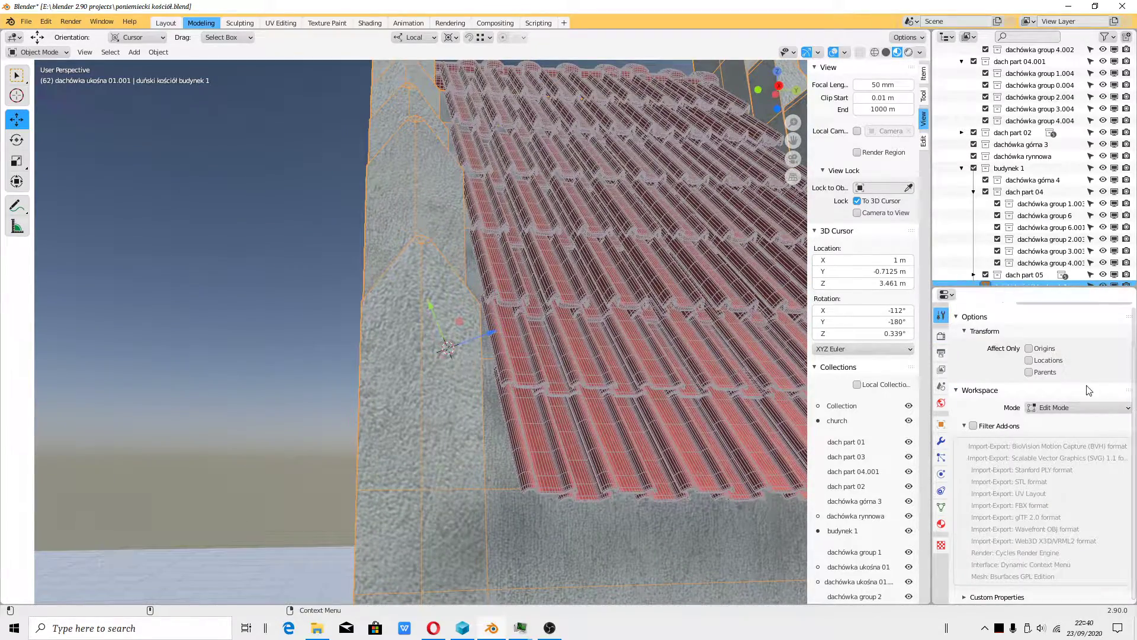
click(1029, 349)
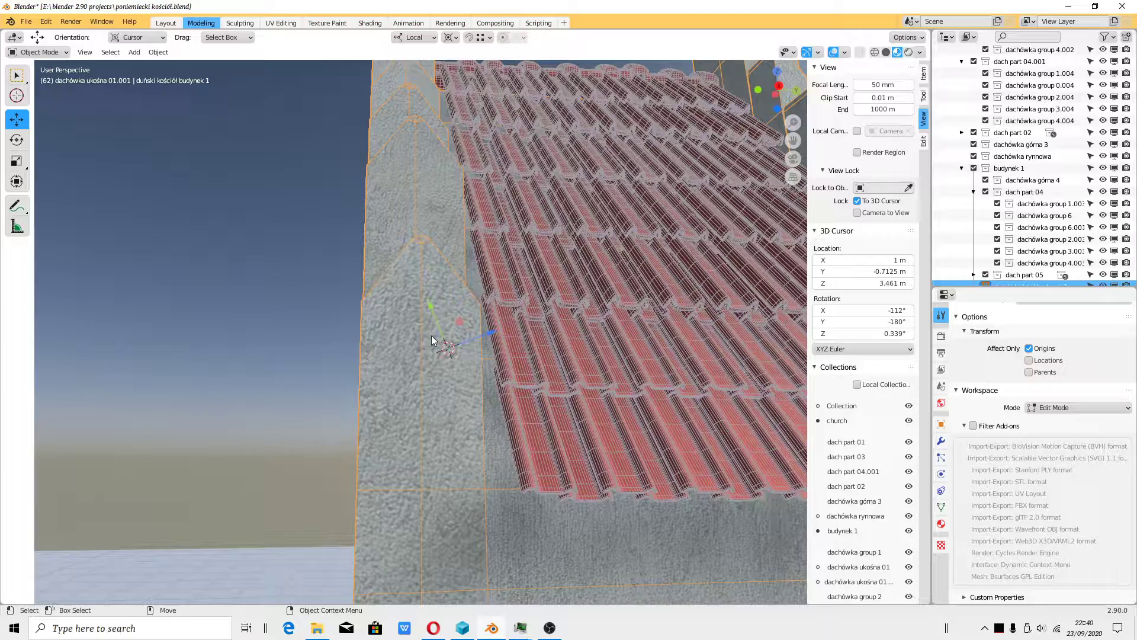
middle_drag(328, 315, 592, 251)
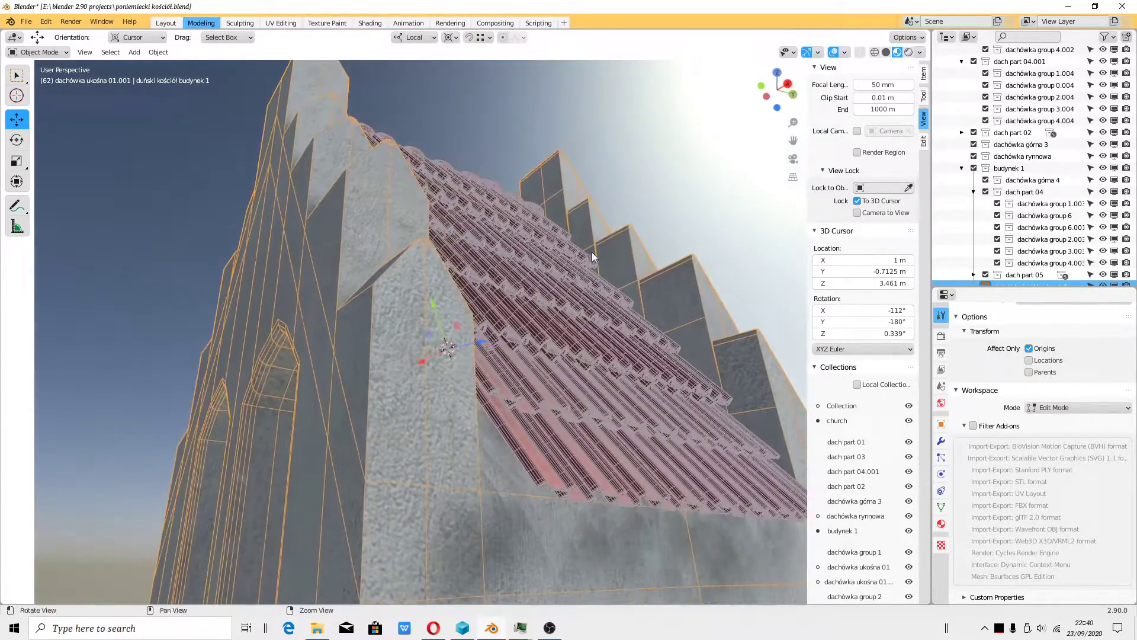
middle_drag(650, 198, 495, 265)
Turn off the Origins (All) viewport overlay, leaving transforms affecting only origins.
click(845, 52)
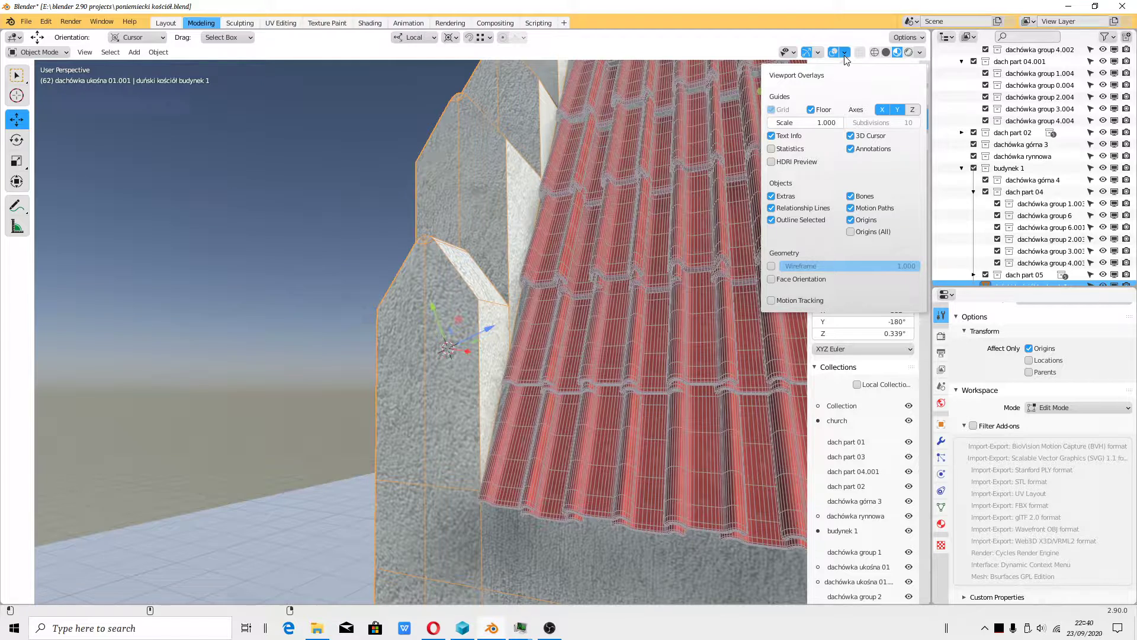
click(850, 231)
middle_drag(416, 424, 530, 364)
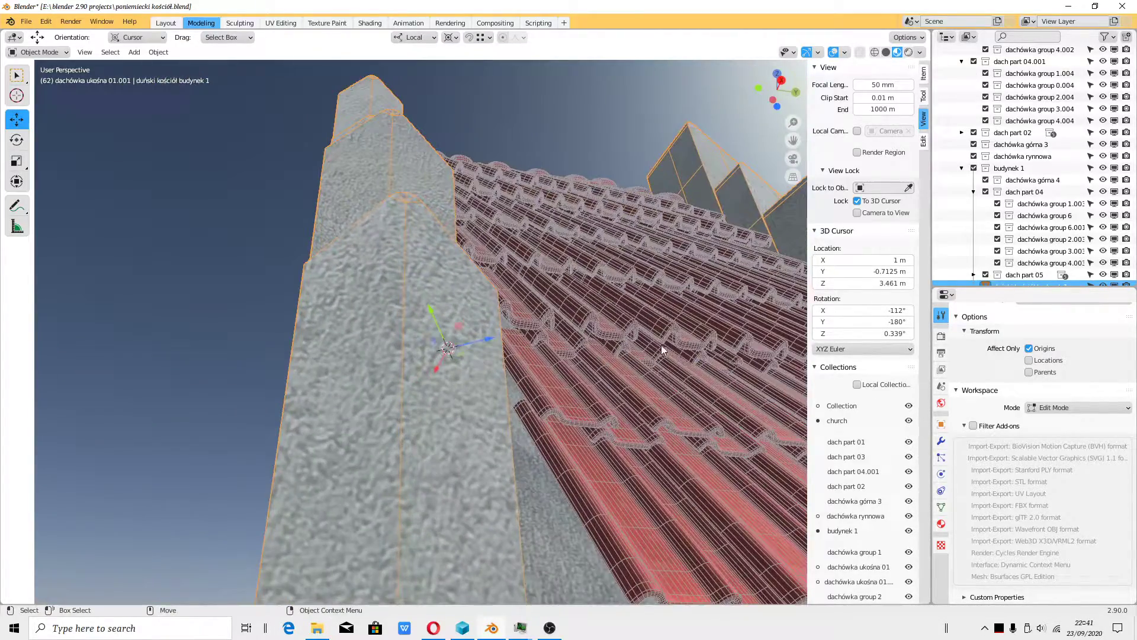
click(1033, 360)
click(1030, 361)
Rotate the tower's origin about -37.1° on the X axis with the Rotate tool.
middle_drag(389, 371, 458, 393)
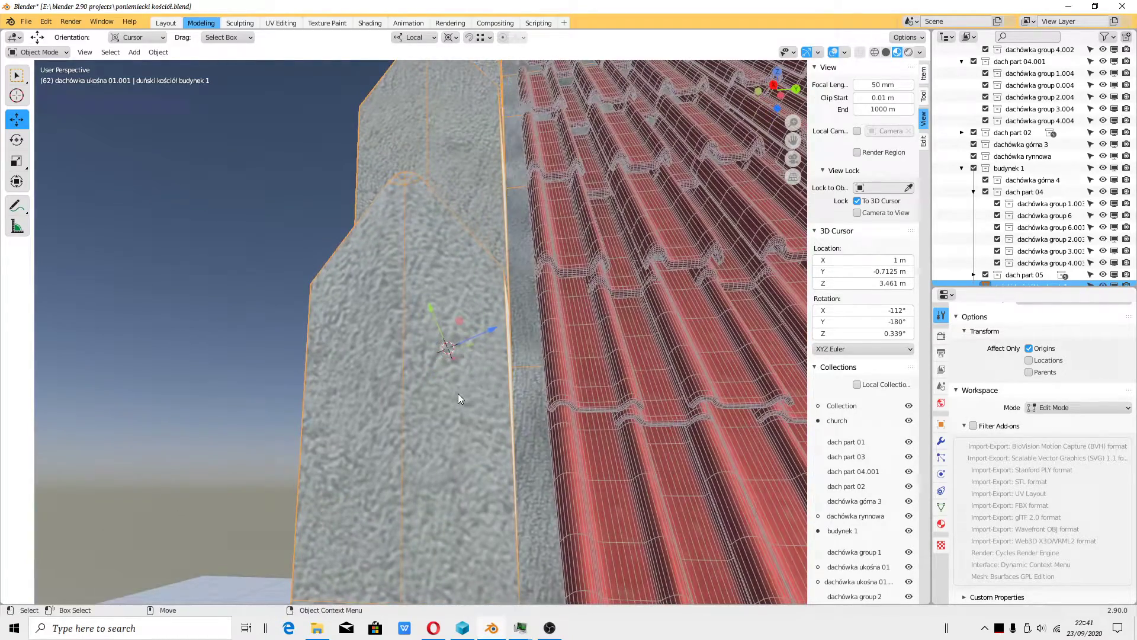
key(shift+space)
key(r)
drag(486, 337, 441, 368)
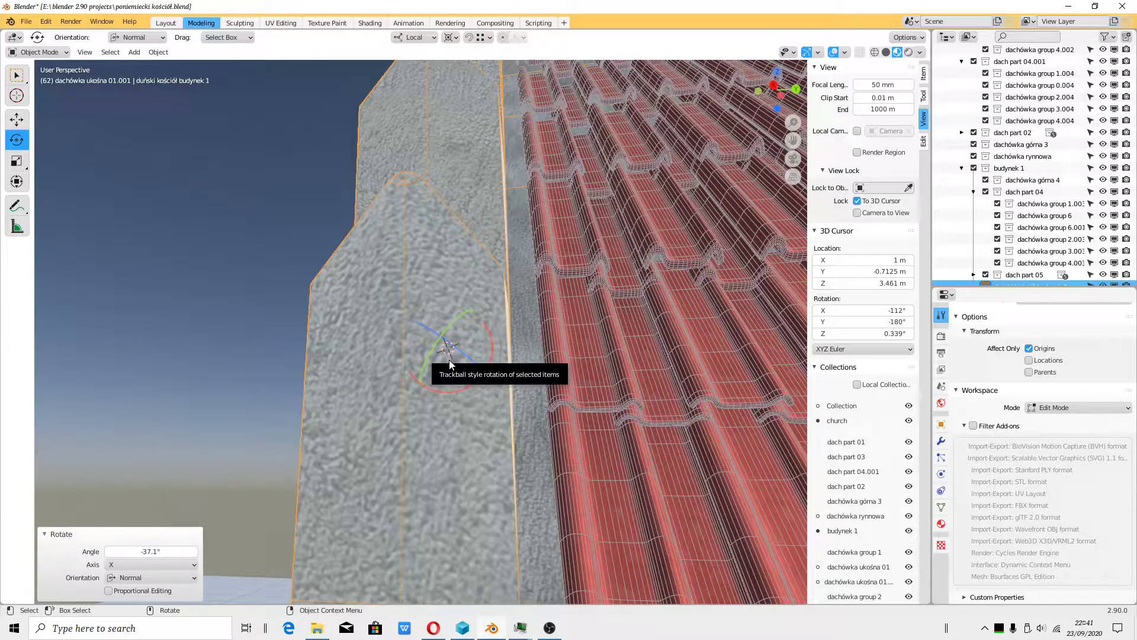
Place the 3D cursor slightly lower on the lowest pinnacle's outer face and activate the Rotate tool again.
key(shift+space)
key(g)
middle_drag(472, 372, 503, 296)
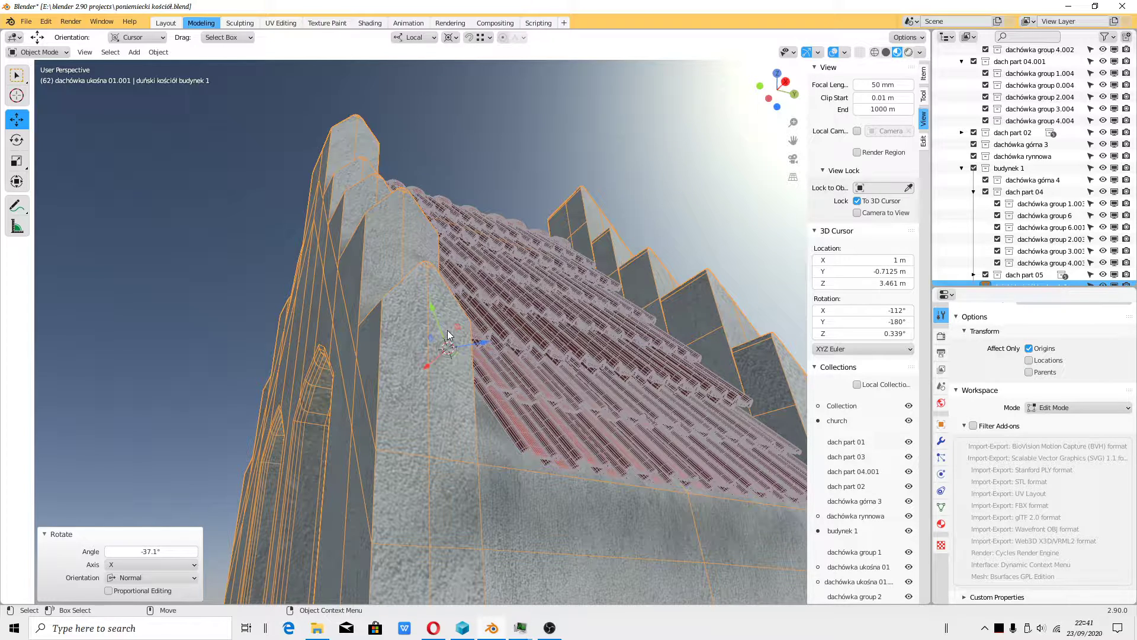
key(shift+space)
key(space)
click(451, 374)
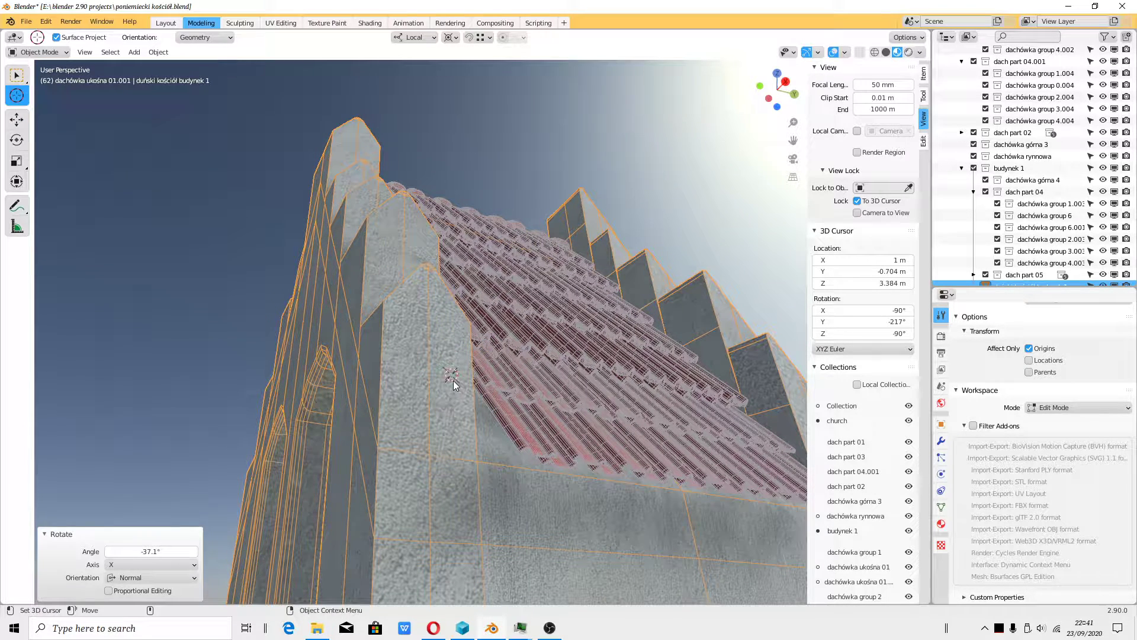
key(shift+space)
key(r)
Save the church file and revert to the saved version.
click(26, 21)
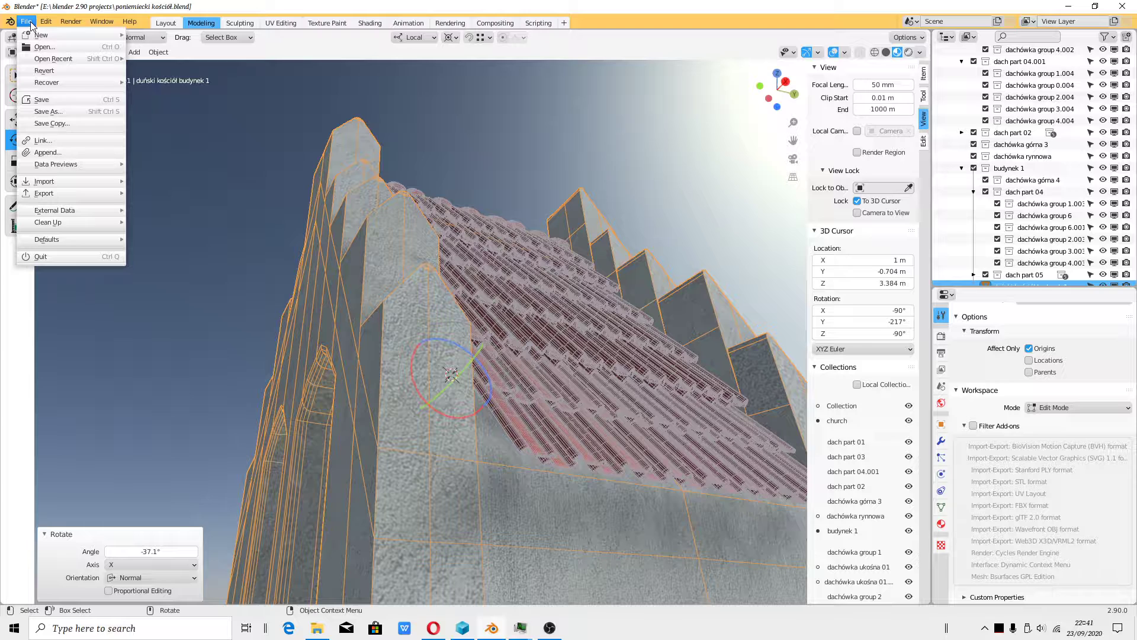
click(41, 100)
click(28, 24)
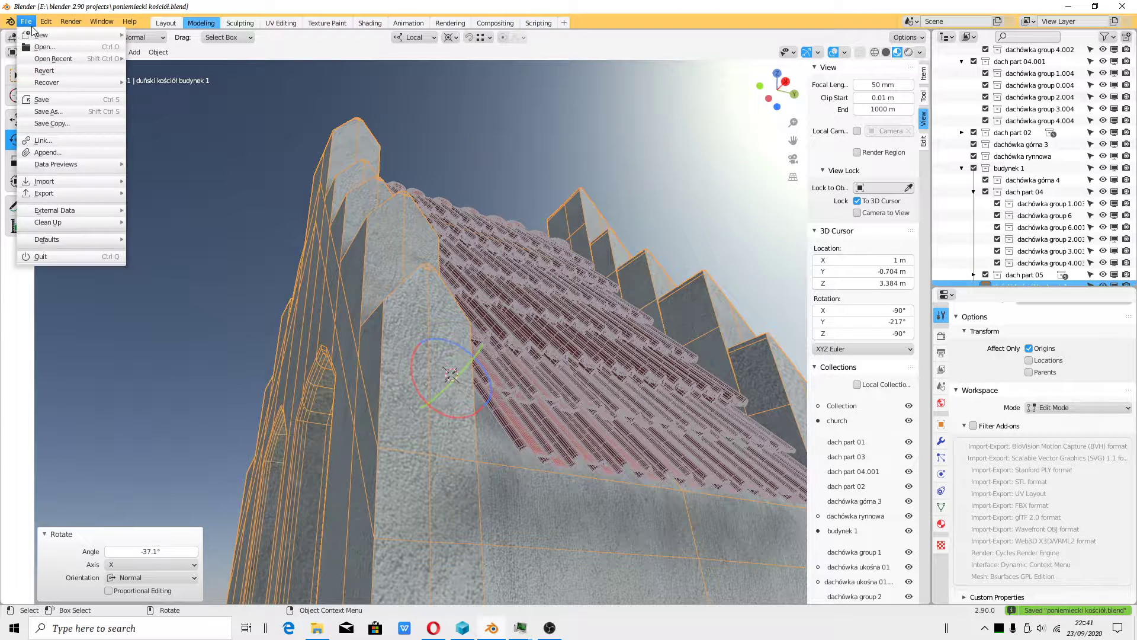
click(60, 71)
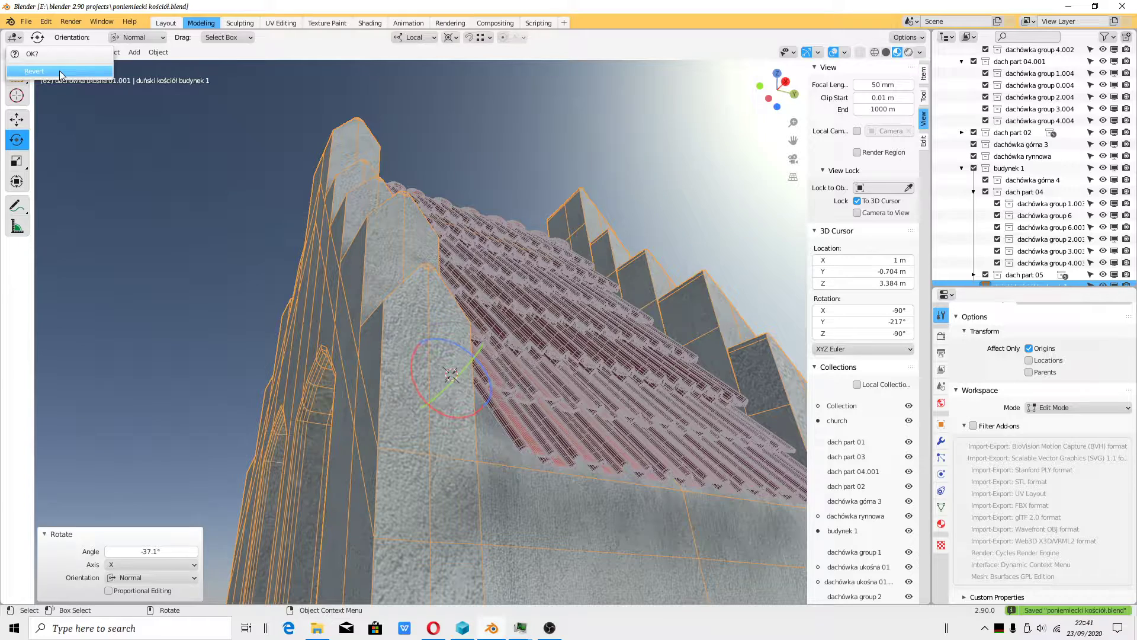
click(60, 71)
Rotate the tower's origin about 45.4° on the X axis in Normal orientation.
scroll(397, 492, up, 1)
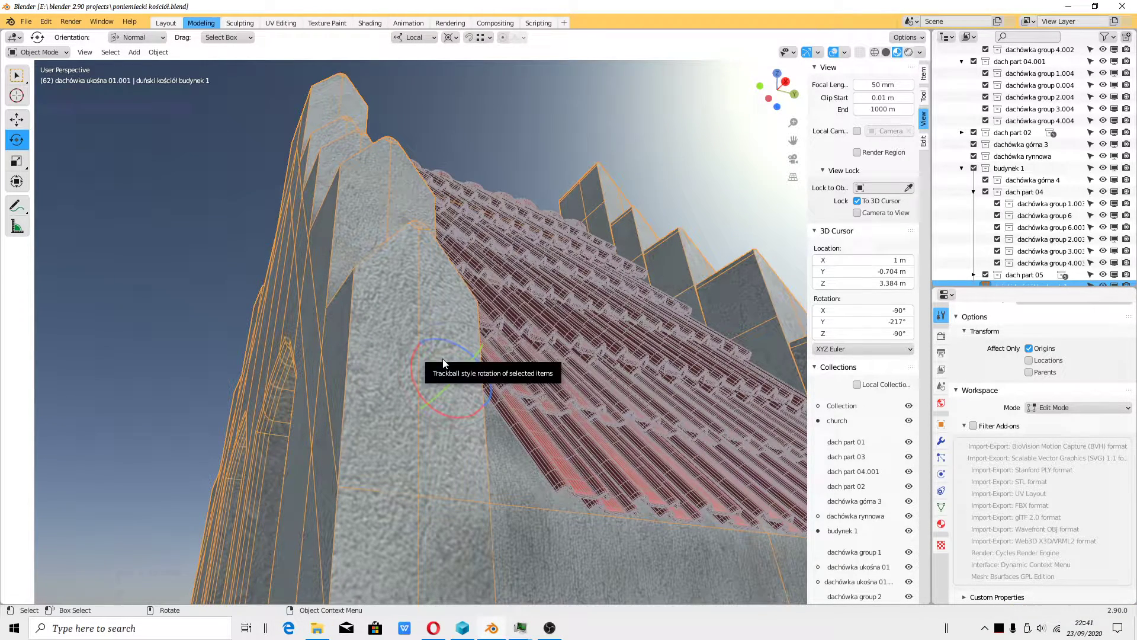
middle_drag(438, 443, 433, 377)
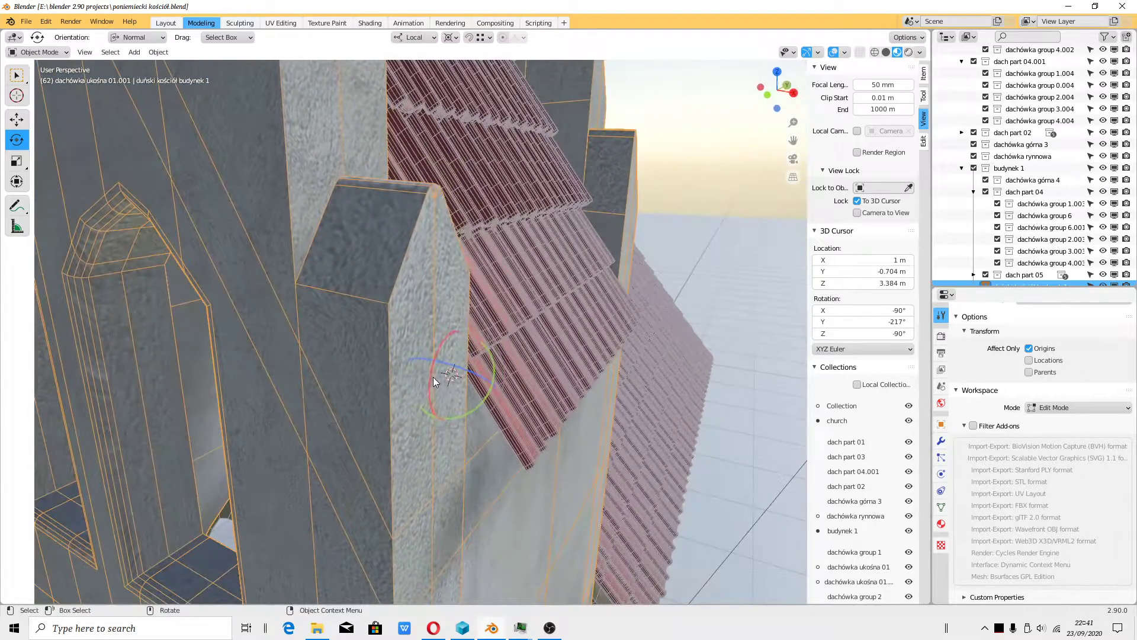
drag(435, 379, 430, 401)
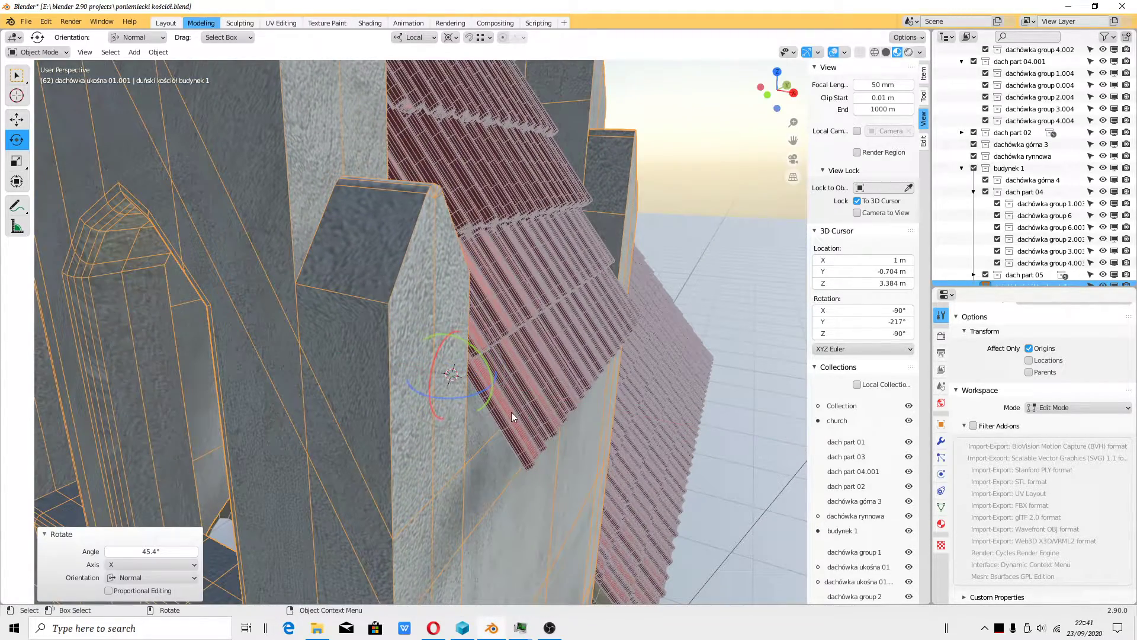
Set the transform orientation to Global and rotate the tower's origin about 33.8° on the X axis.
click(423, 39)
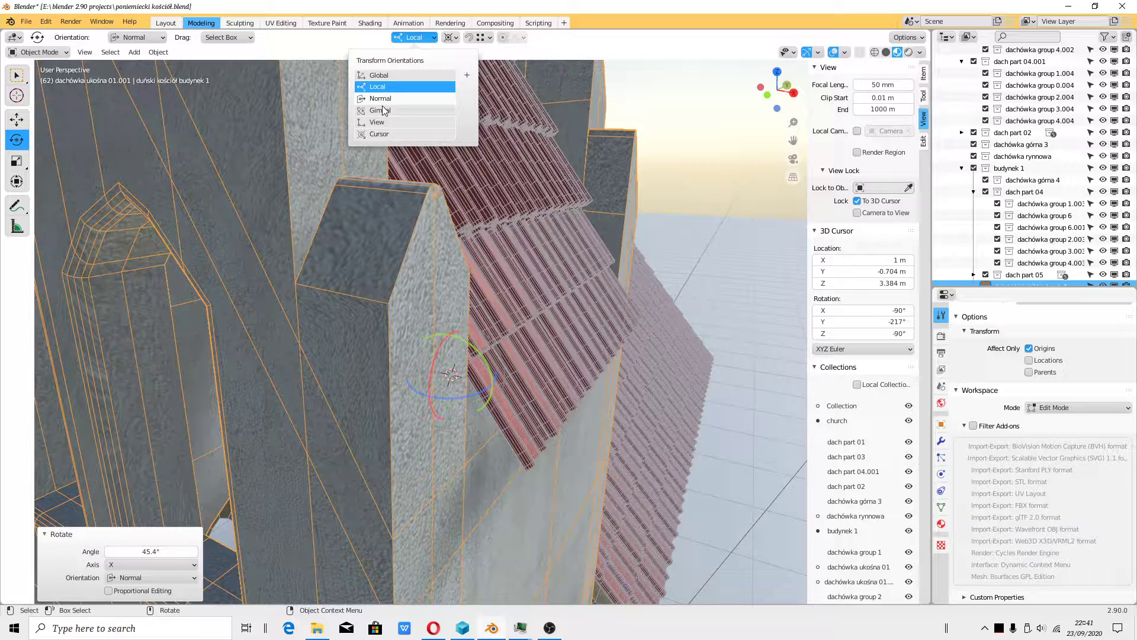
click(388, 76)
drag(435, 373, 434, 384)
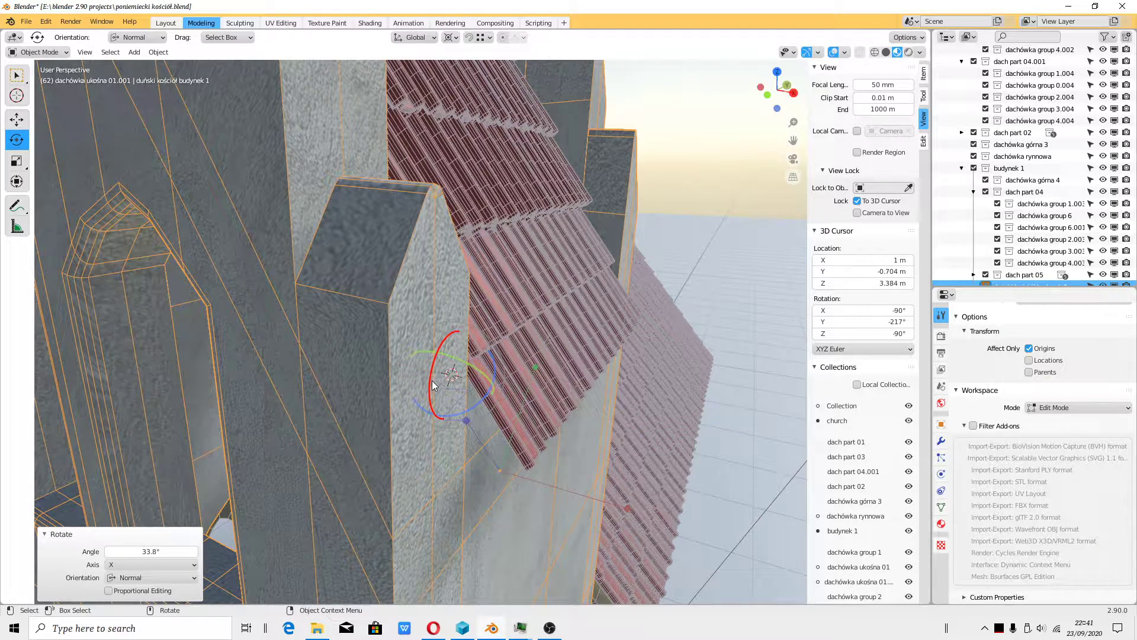
Snap the 3D cursor to the selected tower's origin and view the church around it.
key(shift+s)
key(2)
scroll(440, 379, down, 10)
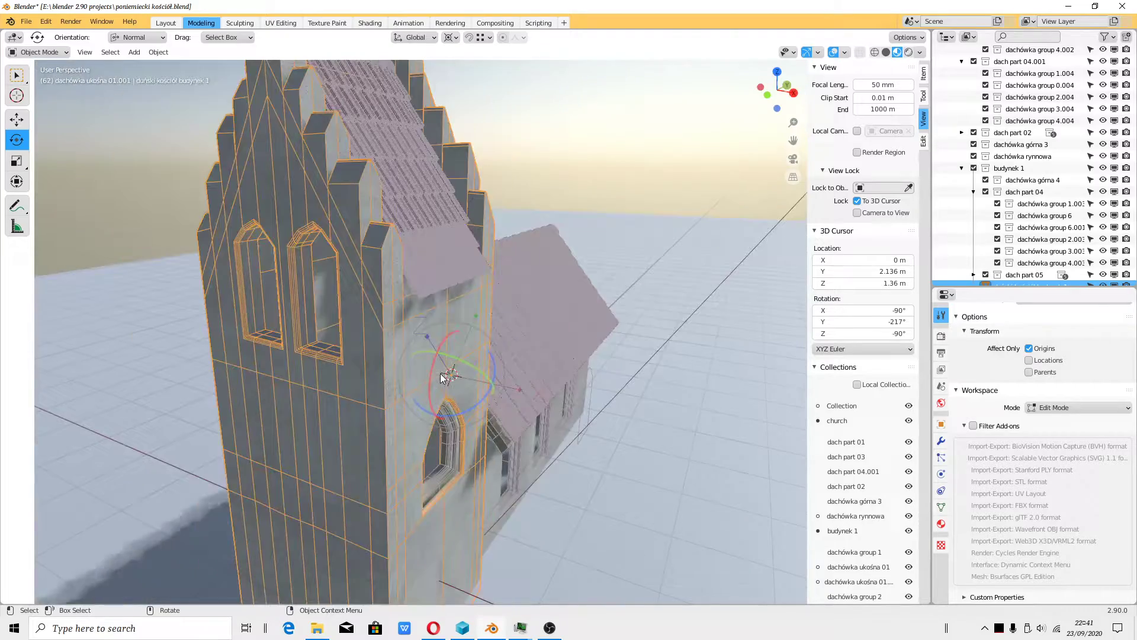
mouse_move(441, 379)
middle_down()
mouse_move(492, 434)
mouse_move(385, 425)
mouse_move(436, 372)
middle_up()
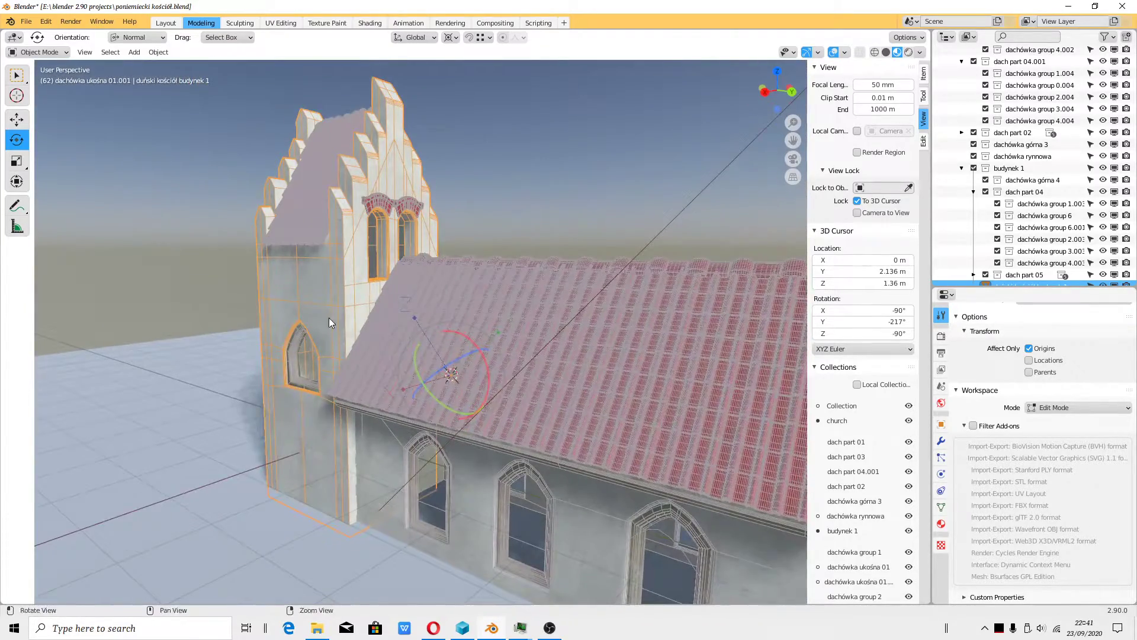
middle_drag(329, 318, 402, 387)
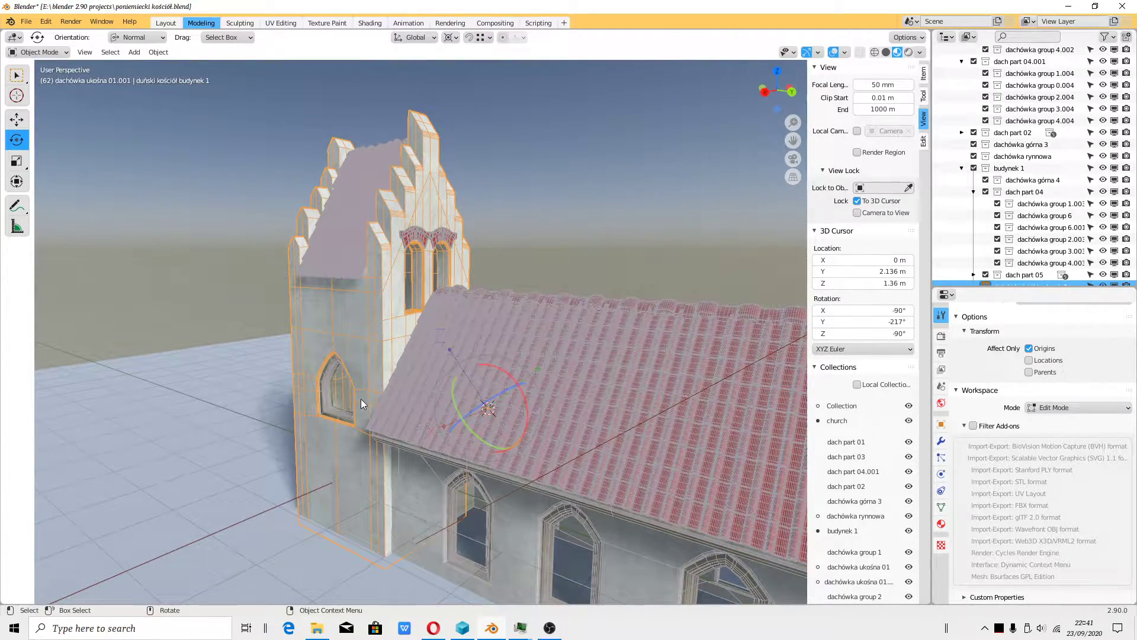
Place the 3D cursor on the tower's side wall just below the lowest pinnacle and return it to its previous location.
key(shift+space)
key(space)
click(297, 293)
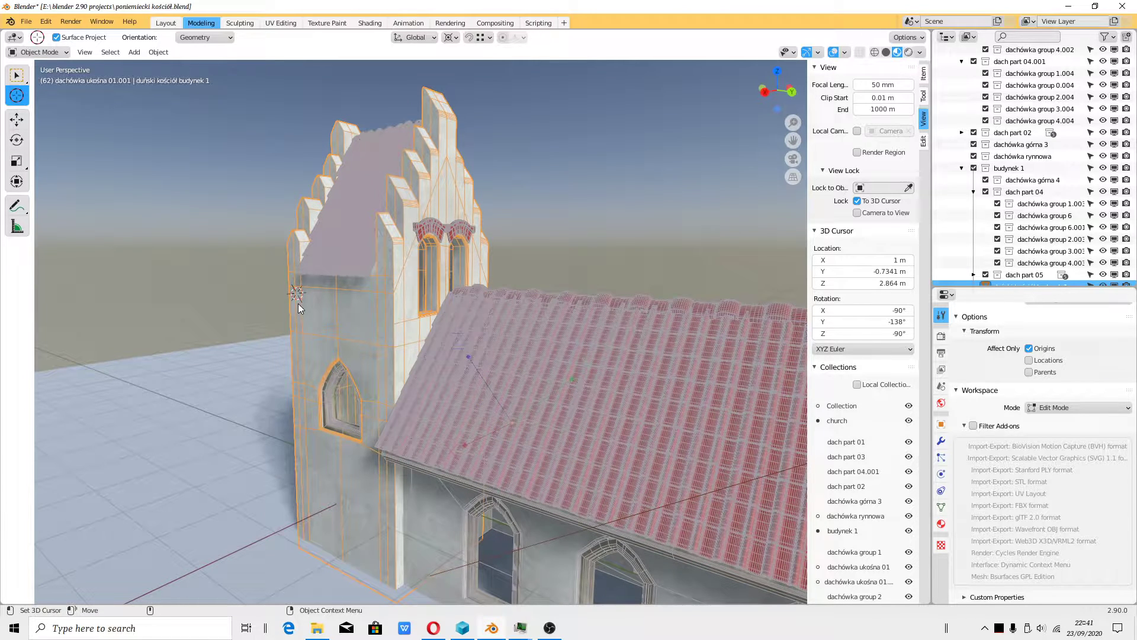
key(shift+space)
key(g)
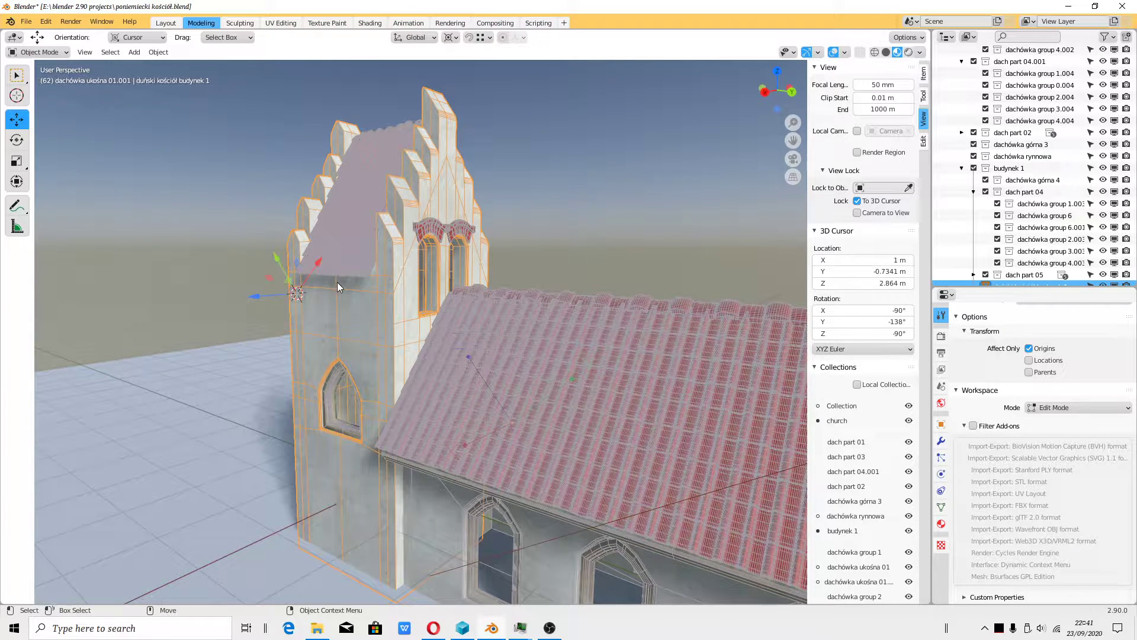
key(ctrl+z)
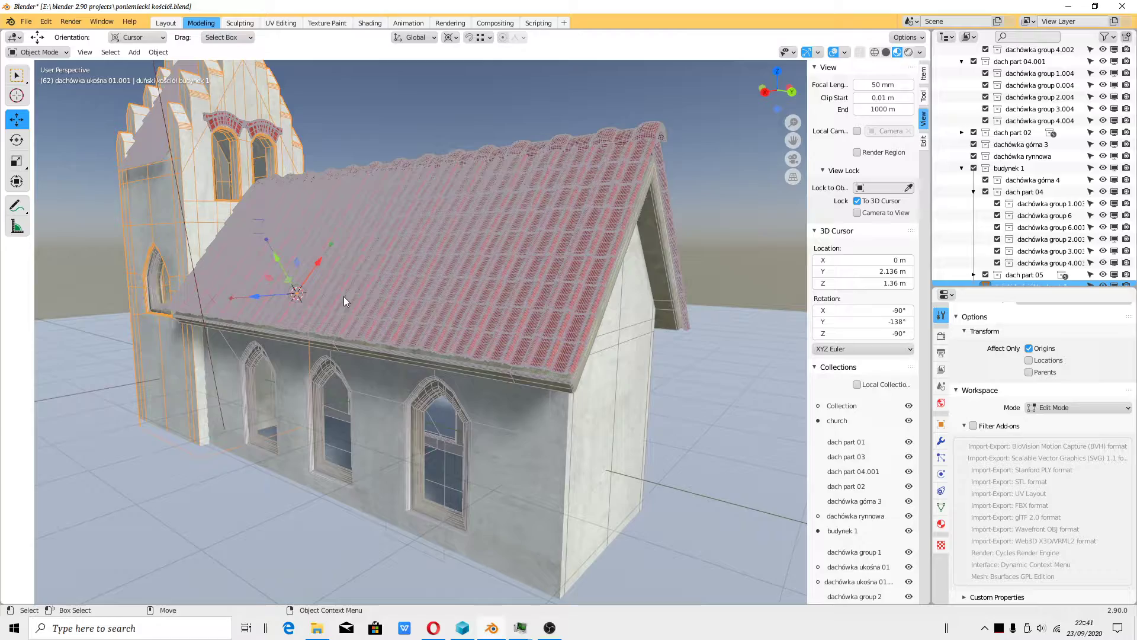
Switch to the browser's YouTube video on snapping the cursor to an object in Edit Mode, and return to Blender.
key(super)
click(434, 628)
key(super)
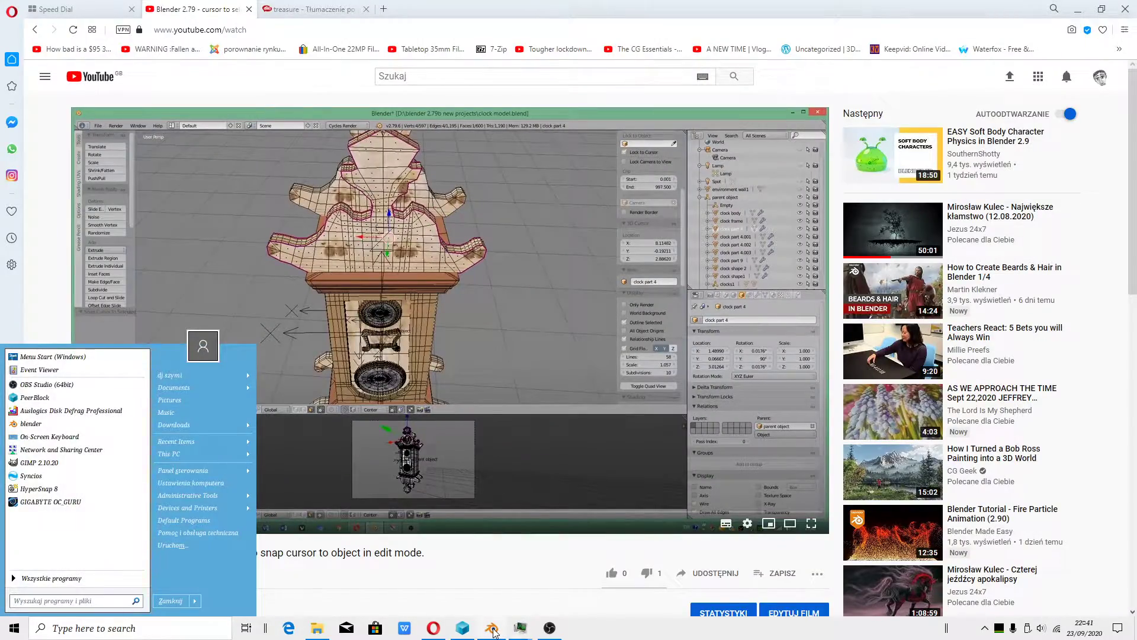
click(493, 630)
Move the tower's origin by about X -1.56 m, Y 2.23 m, Z -1.55 m and set the pivot point to Active Element.
shift+middle_drag(279, 302, 510, 435)
middle_drag(442, 412, 477, 403)
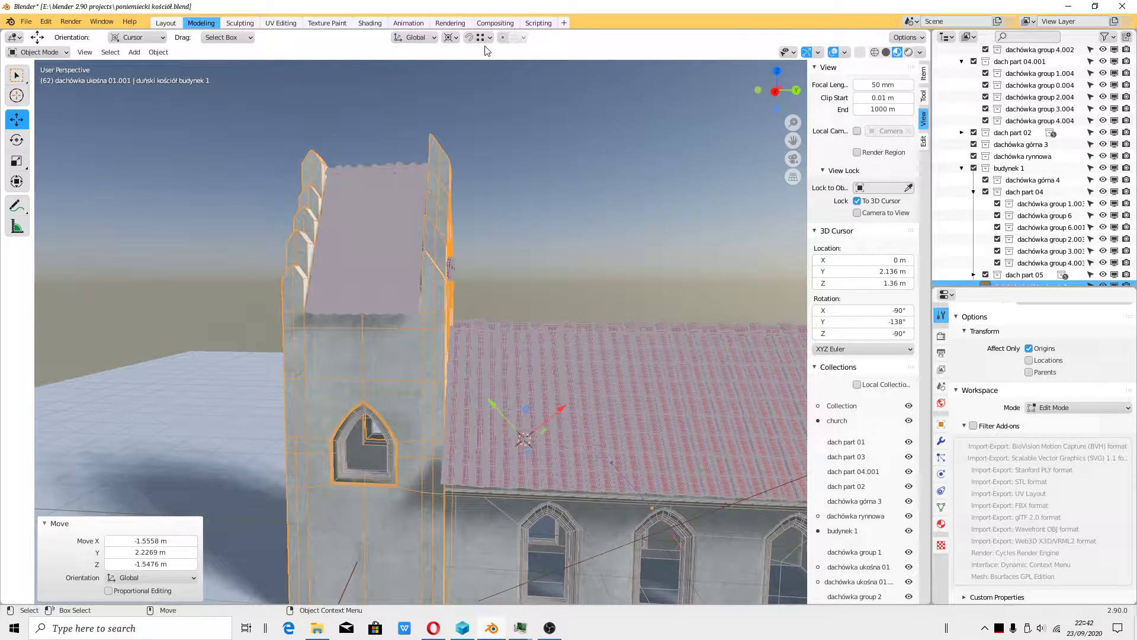
click(454, 38)
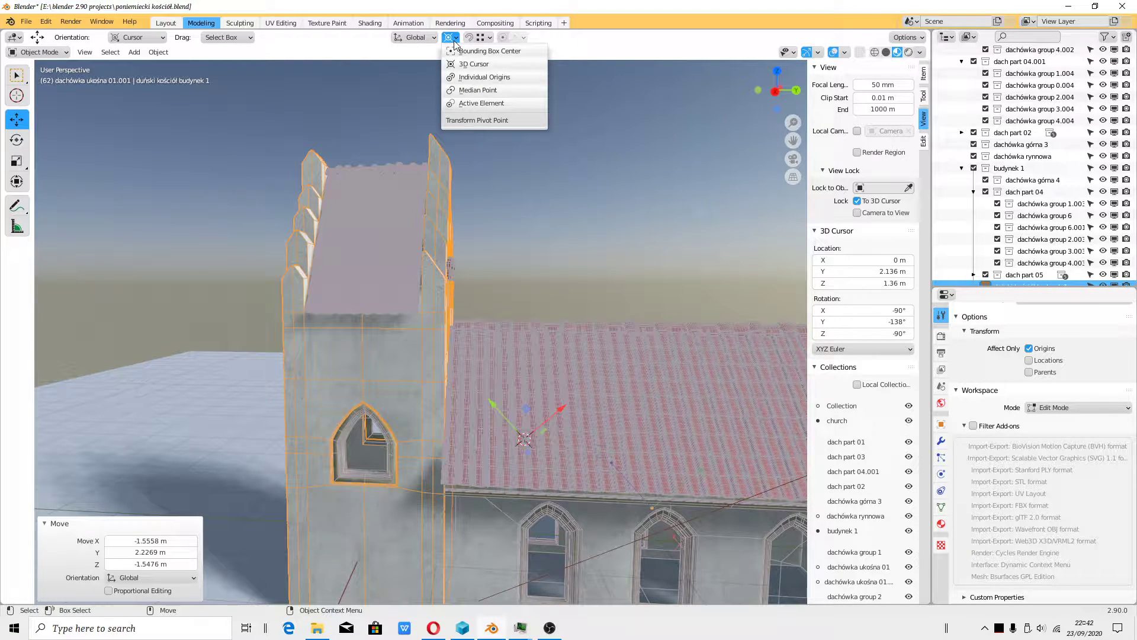
click(460, 102)
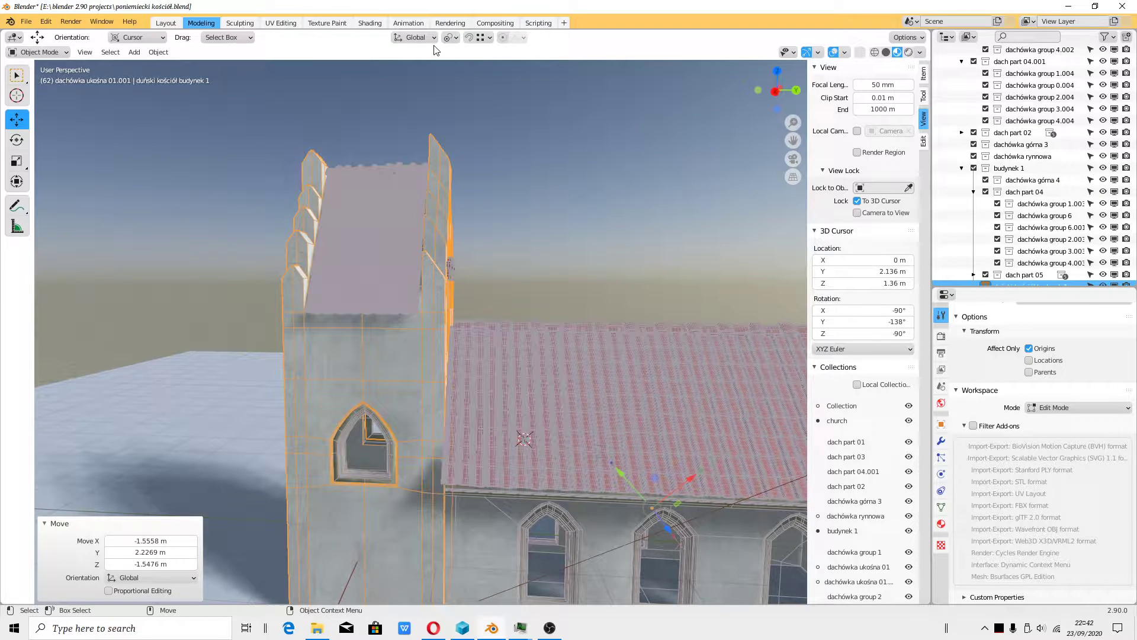
Set the pivot point to Individual Origins and place the 3D cursor on the tower's side wall at about X 1 m, Y -0.73 m, Z 2.69 m.
click(452, 38)
click(472, 77)
key(shift+space)
key(space)
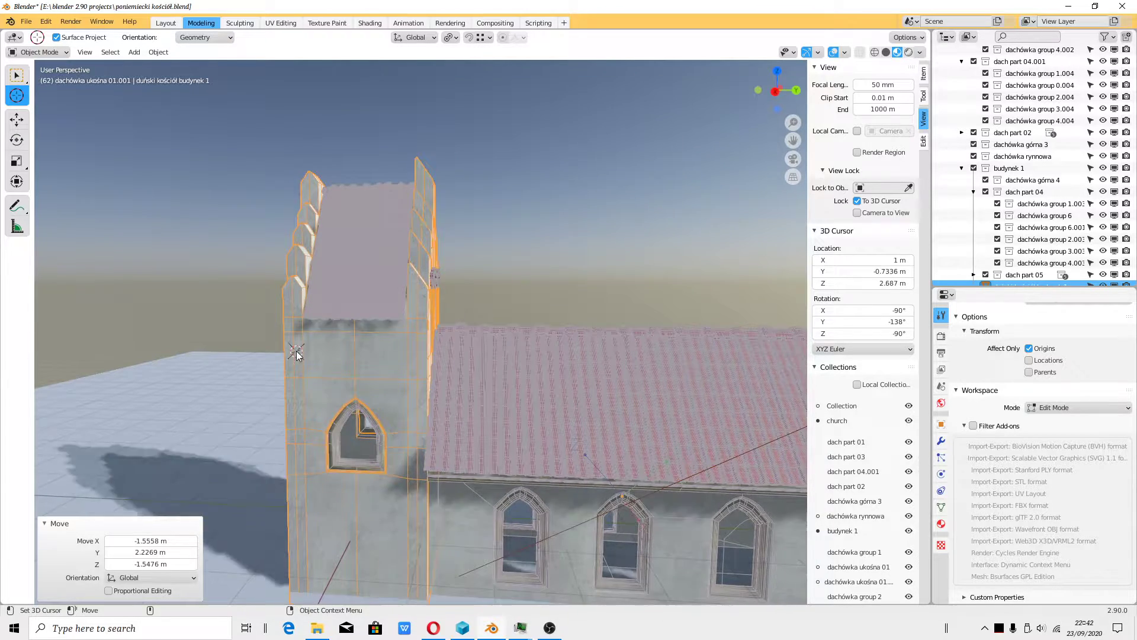
click(296, 351)
scroll(296, 351, up, 3)
key(shift+space)
key(g)
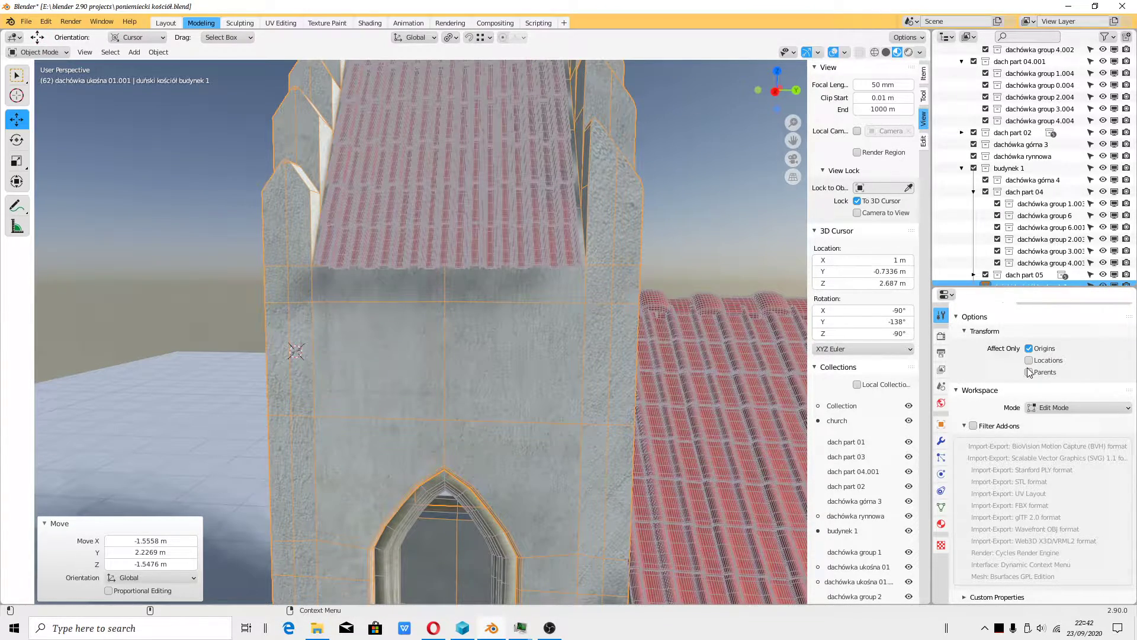
Set the pivot point to 3D Cursor, keeping the Cursor orientation, and view the tower around it.
middle_drag(407, 297, 386, 343)
click(449, 37)
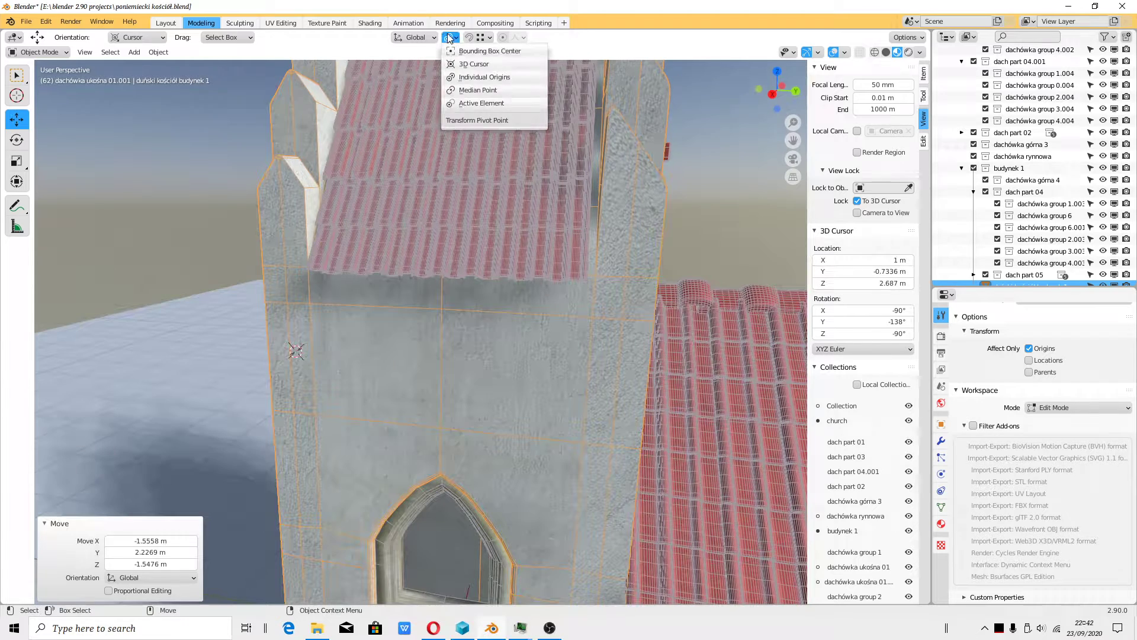
click(477, 64)
click(150, 38)
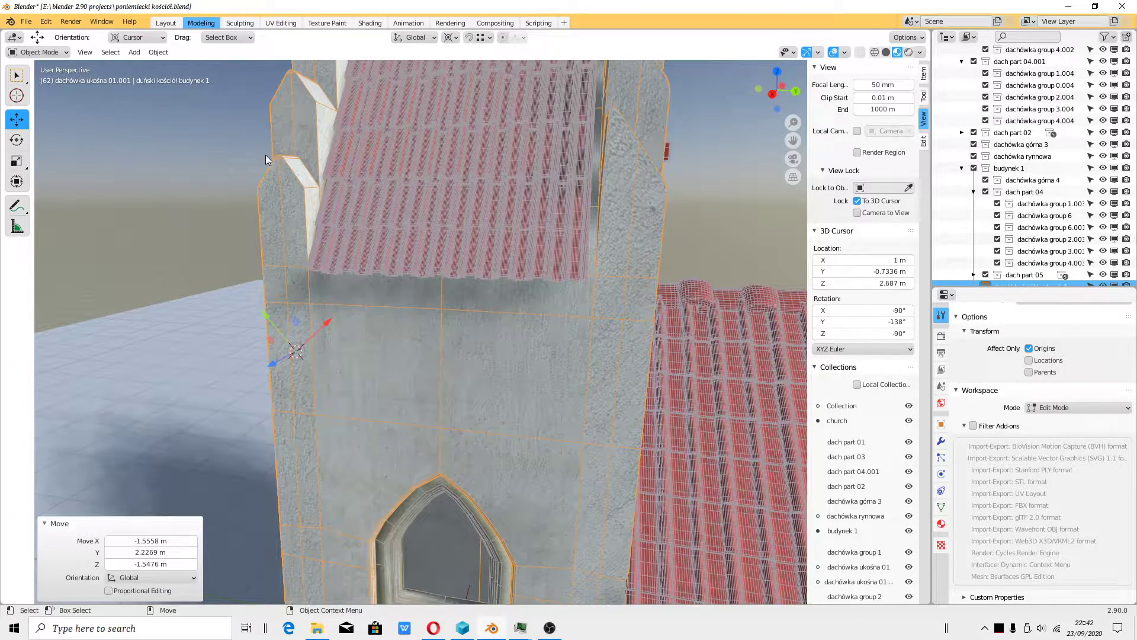
middle_drag(309, 318, 506, 431)
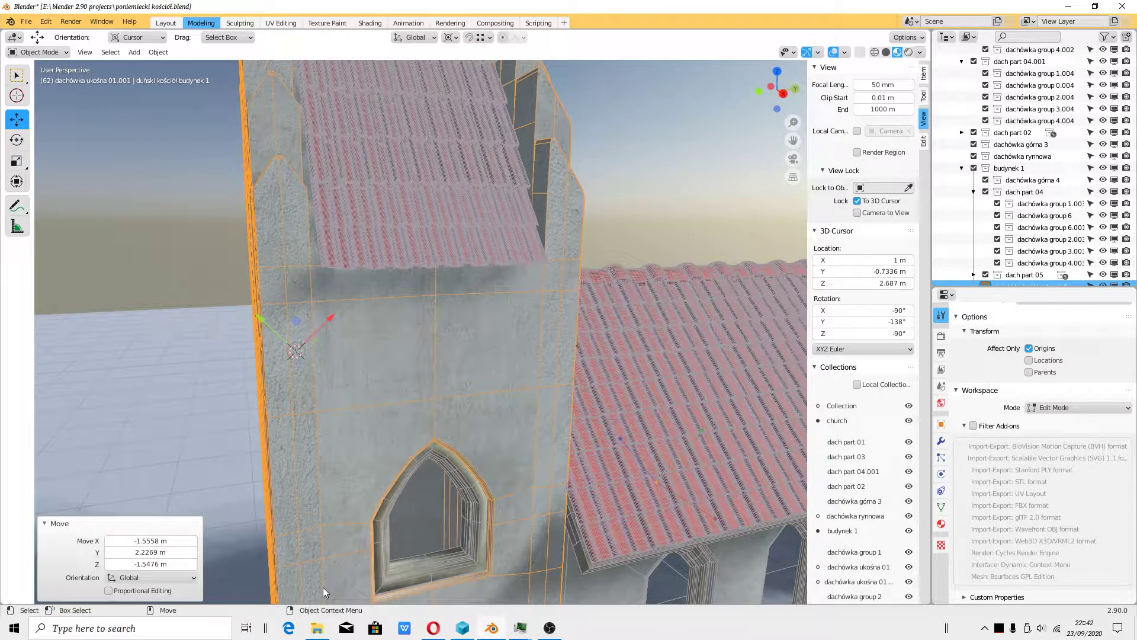
middle_drag(570, 521, 621, 517)
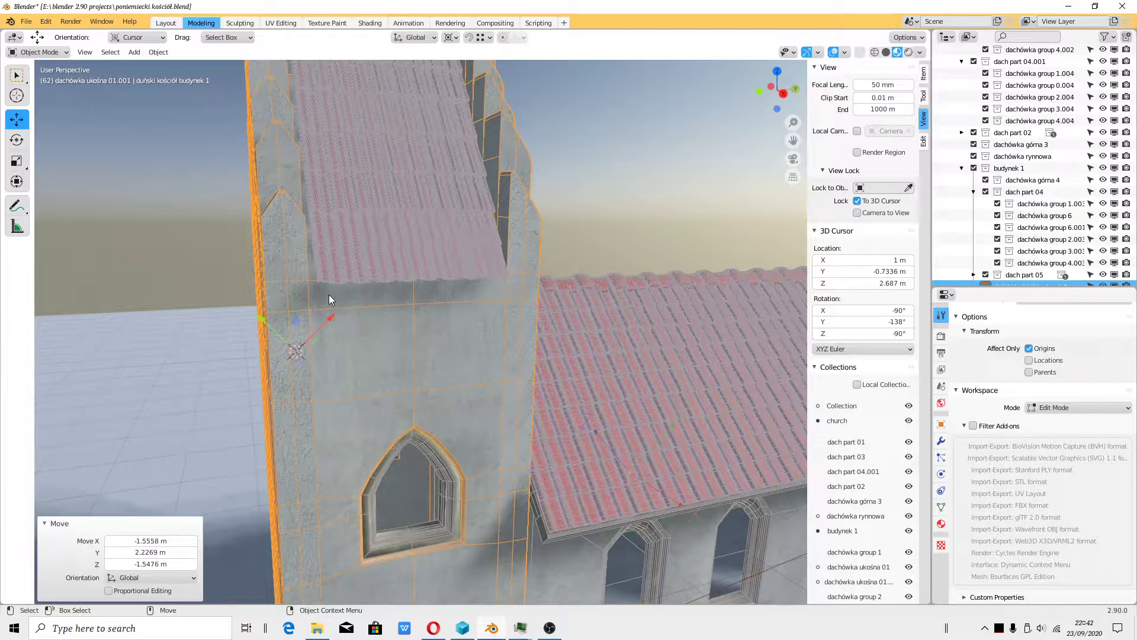
scroll(266, 322, down, 5)
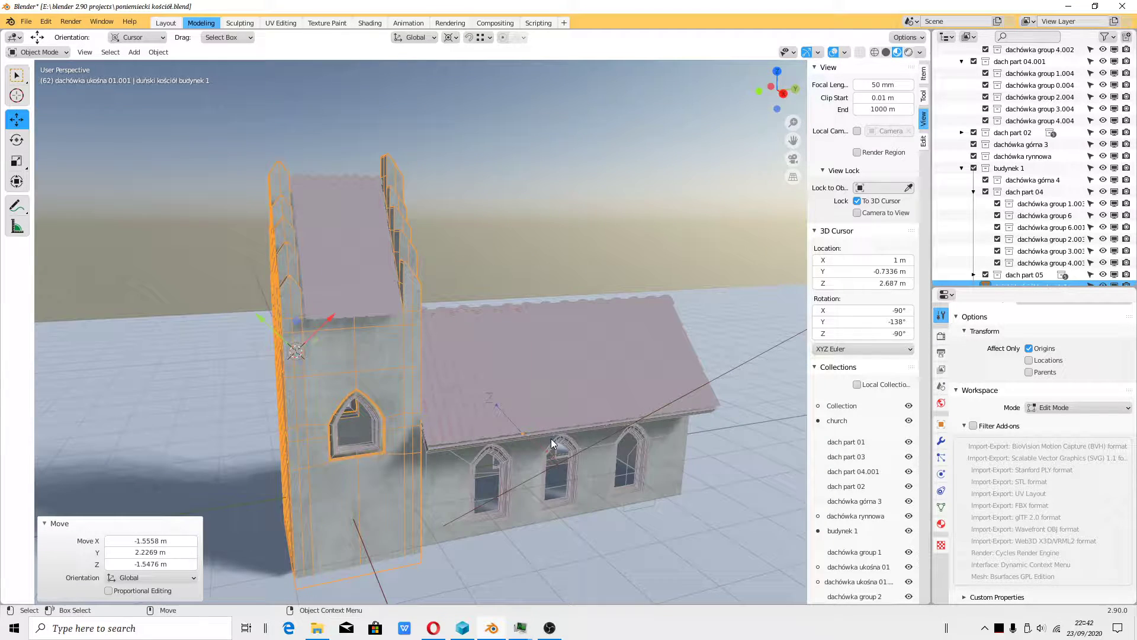
Enable Affect Only Locations and move the tower's origin about 3.35 m along the cursor's Y axis.
key(super)
key(super)
click(1029, 360)
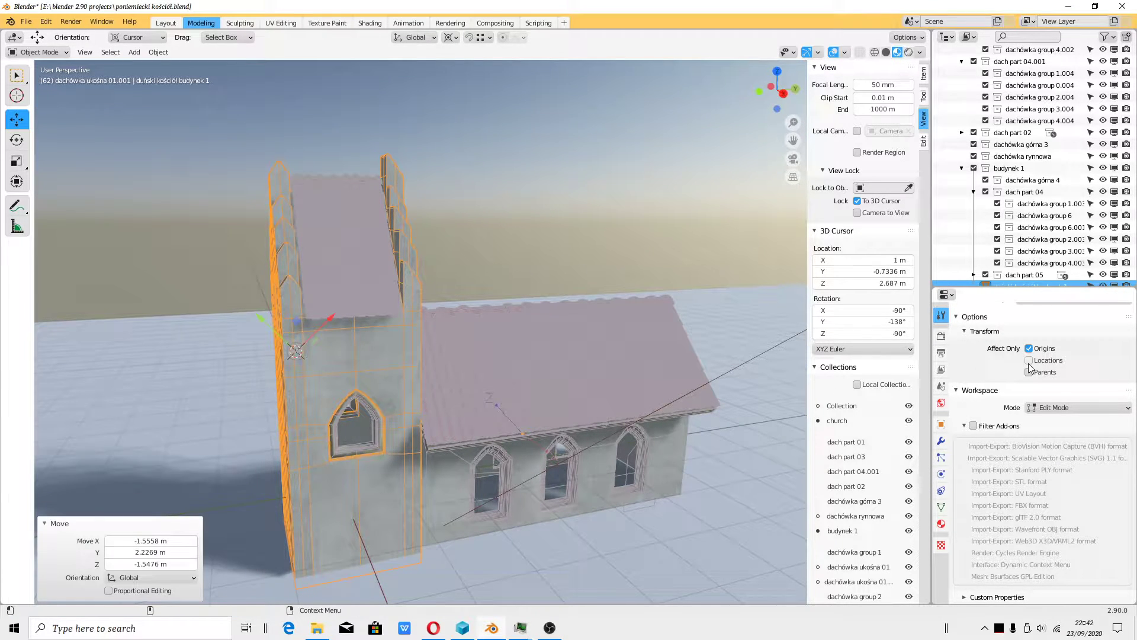
middle_drag(327, 376, 559, 465)
key(g)
key(y)
key(y)
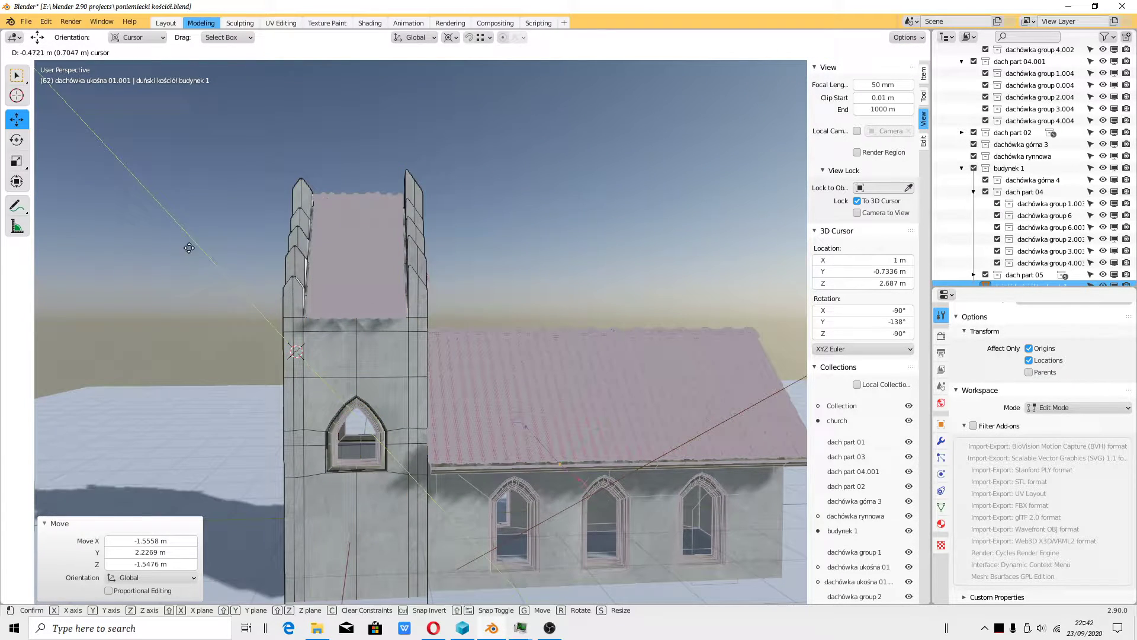
click(255, 279)
scroll(257, 280, down, 2)
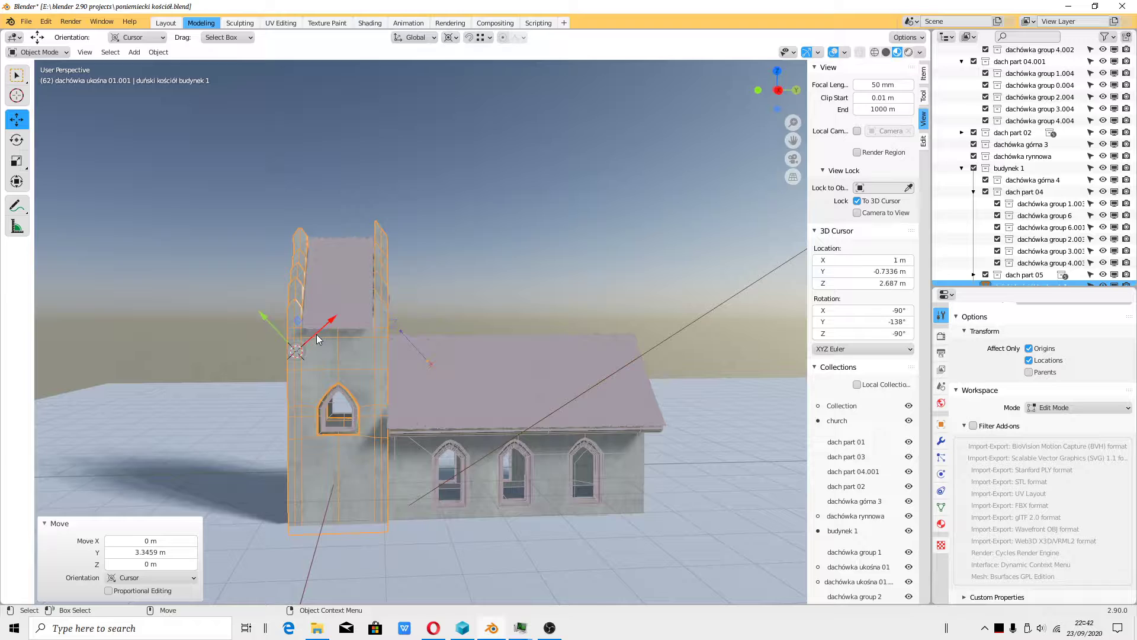
Move the tower's origin along the cursor's X axis and about 2.26 m along its Y axis.
drag(316, 334, 223, 392)
drag(279, 329, 188, 249)
scroll(266, 277, up, 6)
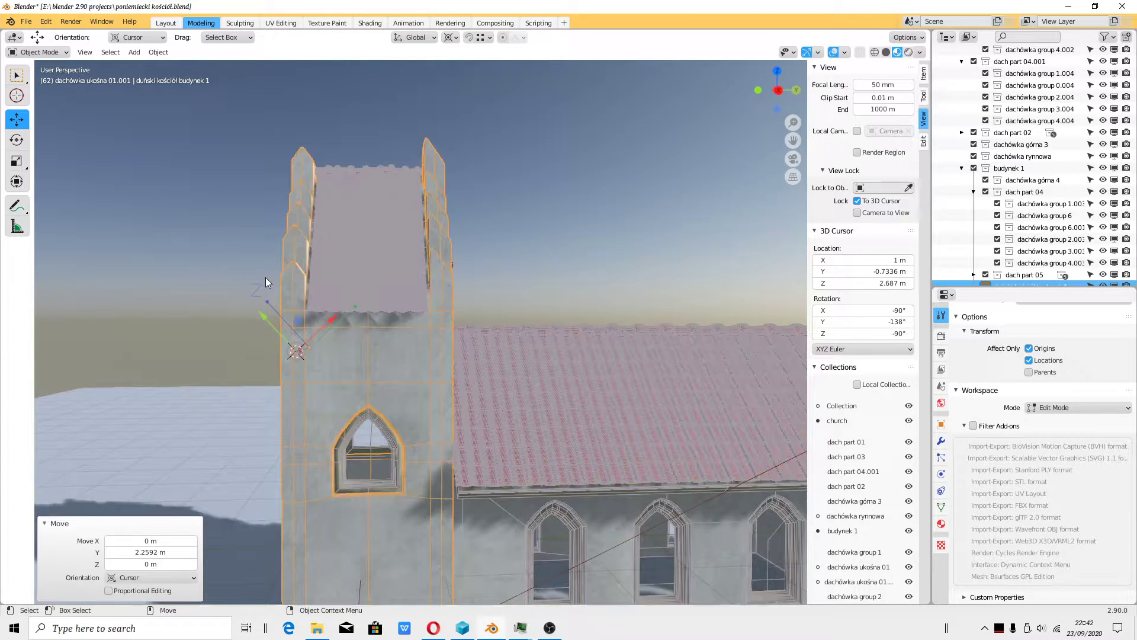
Adjust the tower's origin along the cursor's X axis and by about 0.11 m along its Y axis.
drag(327, 323, 301, 345)
scroll(300, 349, up, 4)
key(g)
key(y)
key(y)
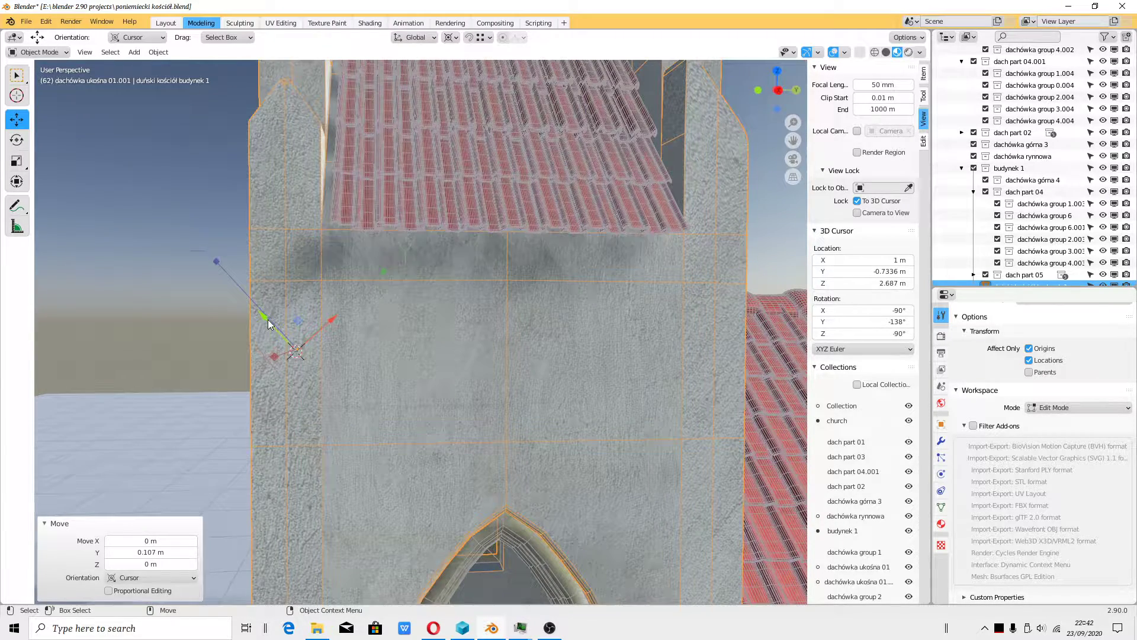
click(279, 334)
Rotate the tower's origin freely by about 0.57° on both trackball angles and disable Affect Only Locations.
key(shift+space)
key(r)
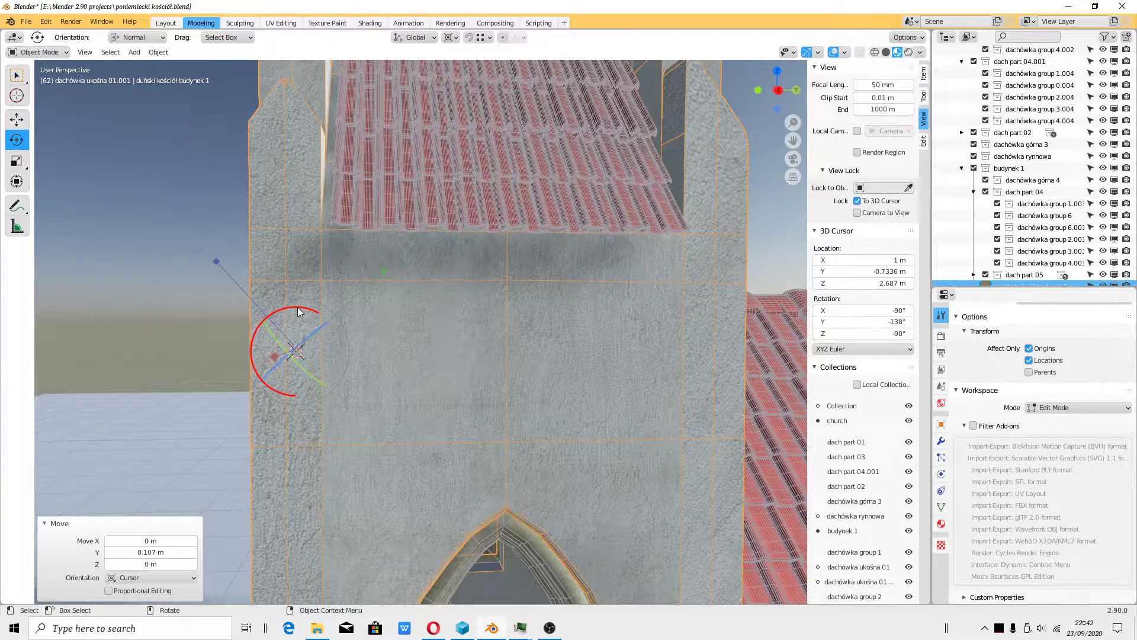
mouse_move(298, 312)
mouse_down()
mouse_move(270, 306)
mouse_move(292, 307)
mouse_move(272, 301)
mouse_move(315, 277)
mouse_move(284, 277)
mouse_move(294, 309)
mouse_up()
click(1028, 362)
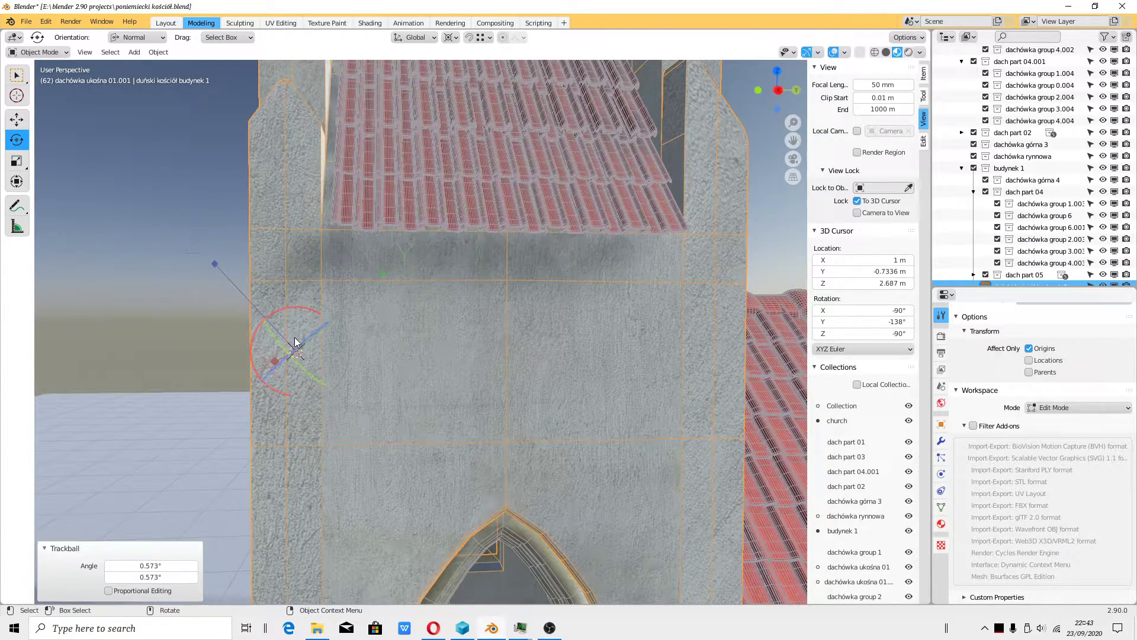
Rotate the tower's origin by about 49.5° around the X axis in Normal orientation.
scroll(352, 304, down, 5)
middle_drag(351, 304, 436, 399)
key(r)
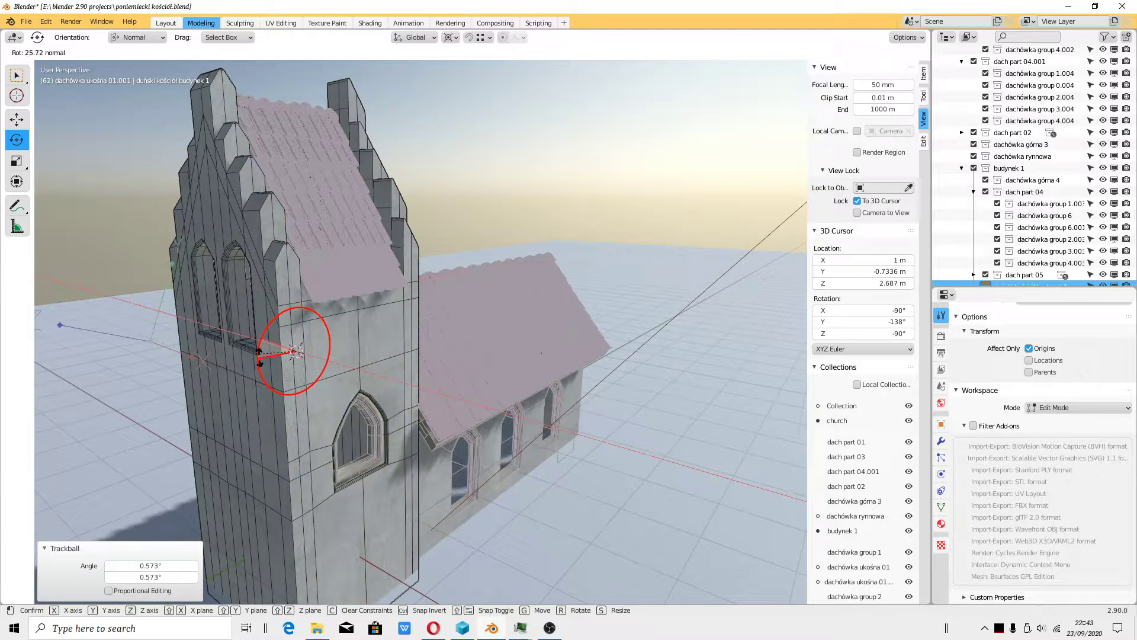
click(259, 371)
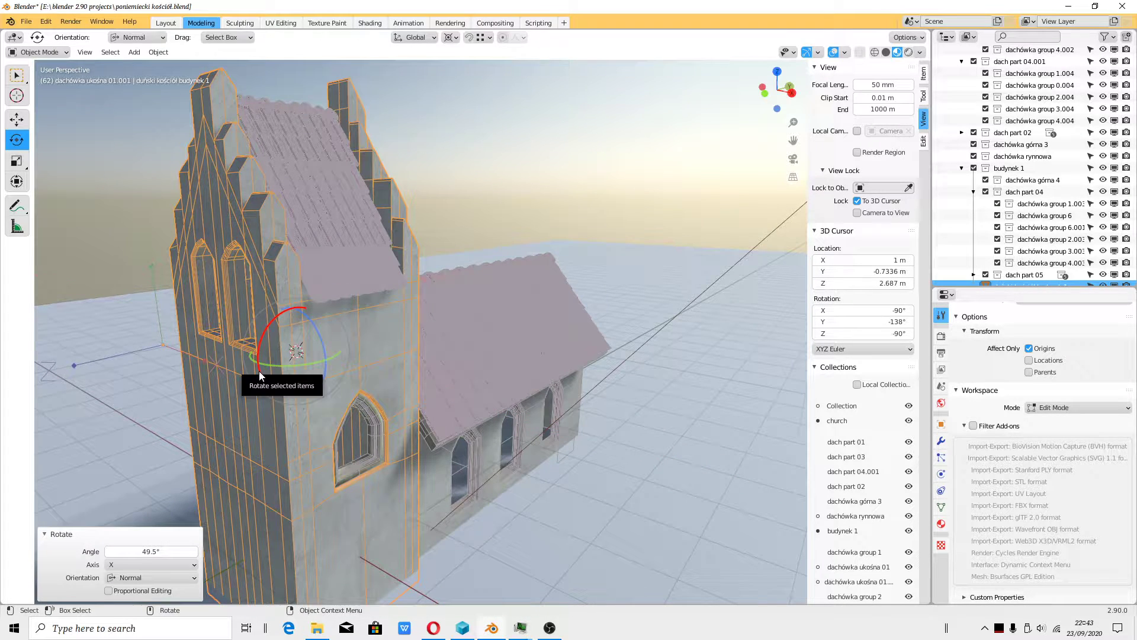
Move the tower's origin about 2.34 m and 0.19 m along the cursor's Z axis, placing the 3D cursor on the gable wall in between.
key(w)
drag(315, 356, 536, 390)
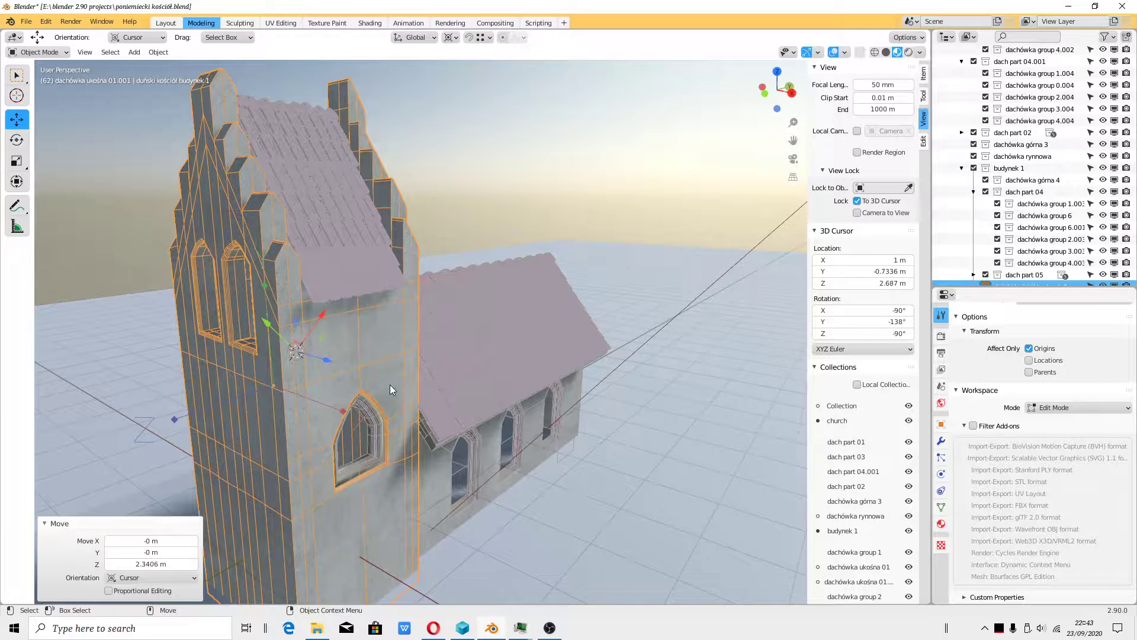
shift+right_click(318, 388)
drag(315, 355, 333, 359)
Set the pivot point to Median Point and rotate the tower's origin by about -4° around the normal X axis.
click(453, 37)
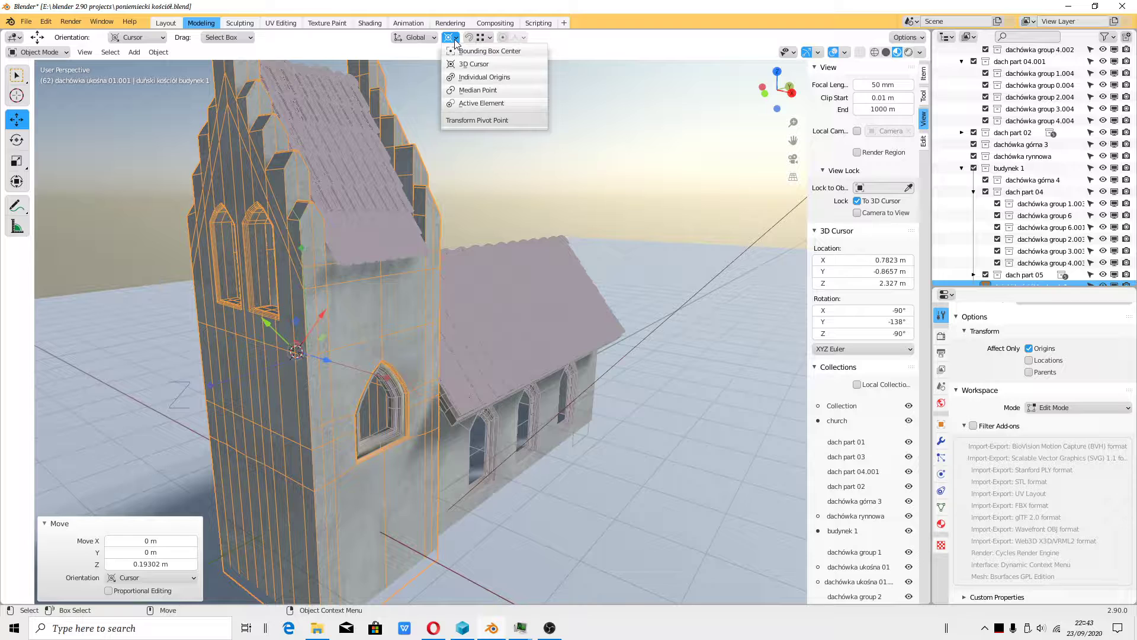
click(477, 93)
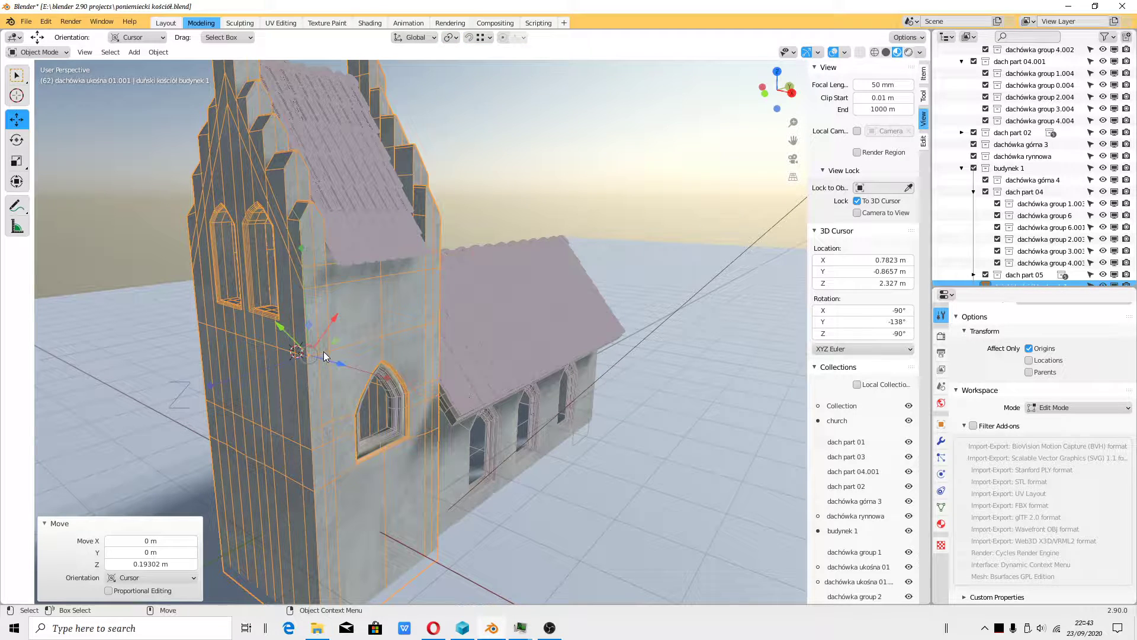
key(shift+space)
key(r)
mouse_move(299, 332)
mouse_down()
mouse_move(302, 322)
mouse_move(298, 335)
mouse_up()
Disable Affect Only Origins and set the Move tool's orientation to Normal.
key(shift+space)
key(g)
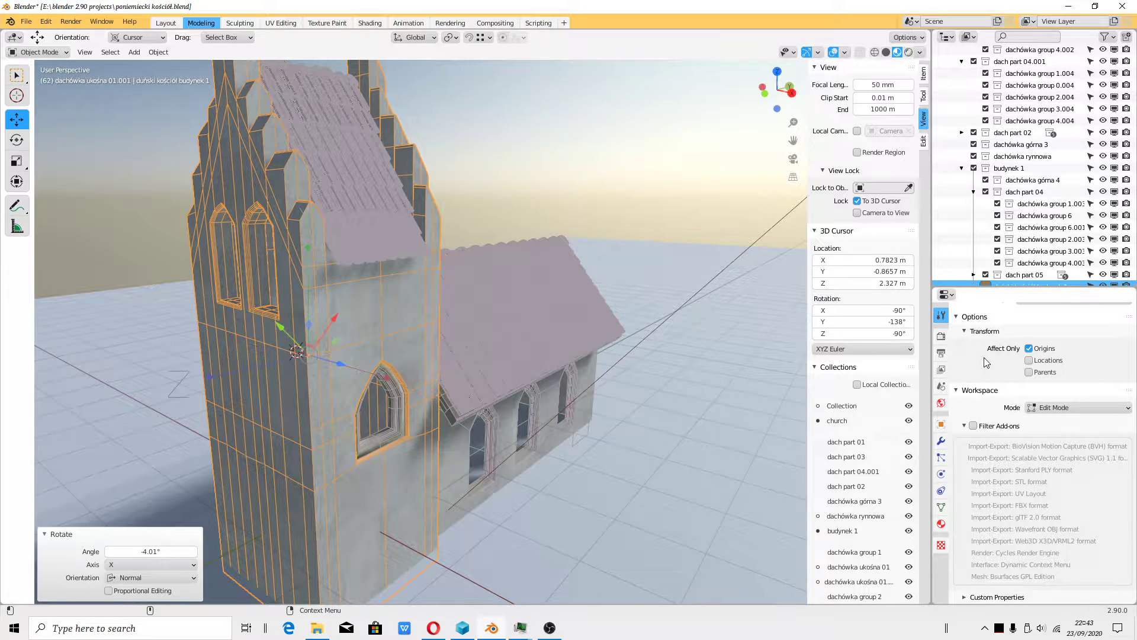
click(1029, 349)
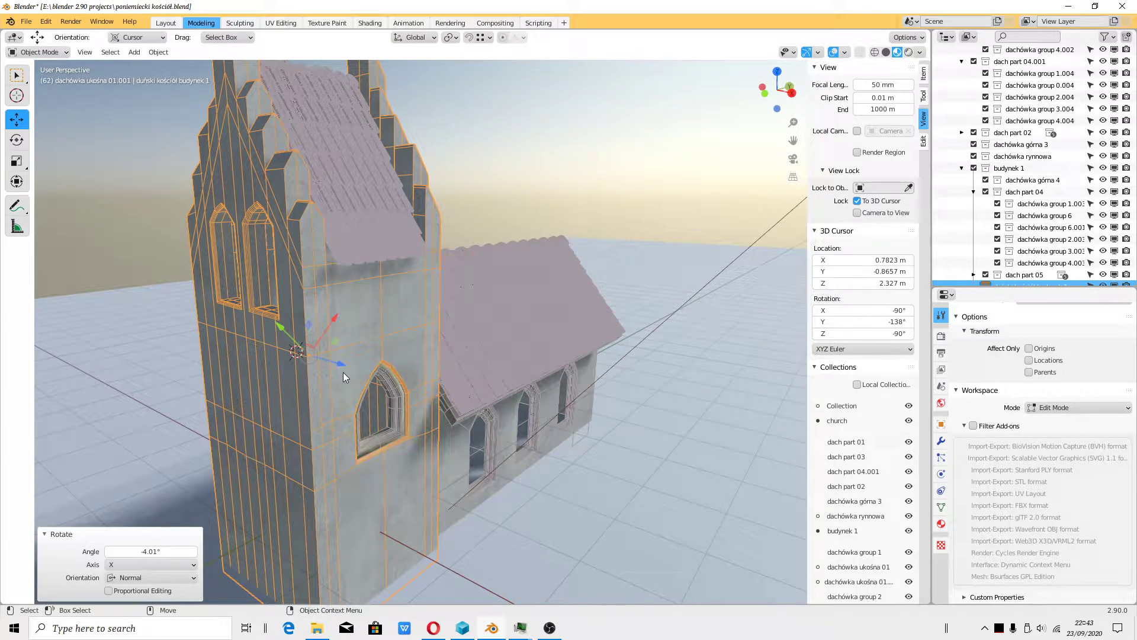
click(140, 39)
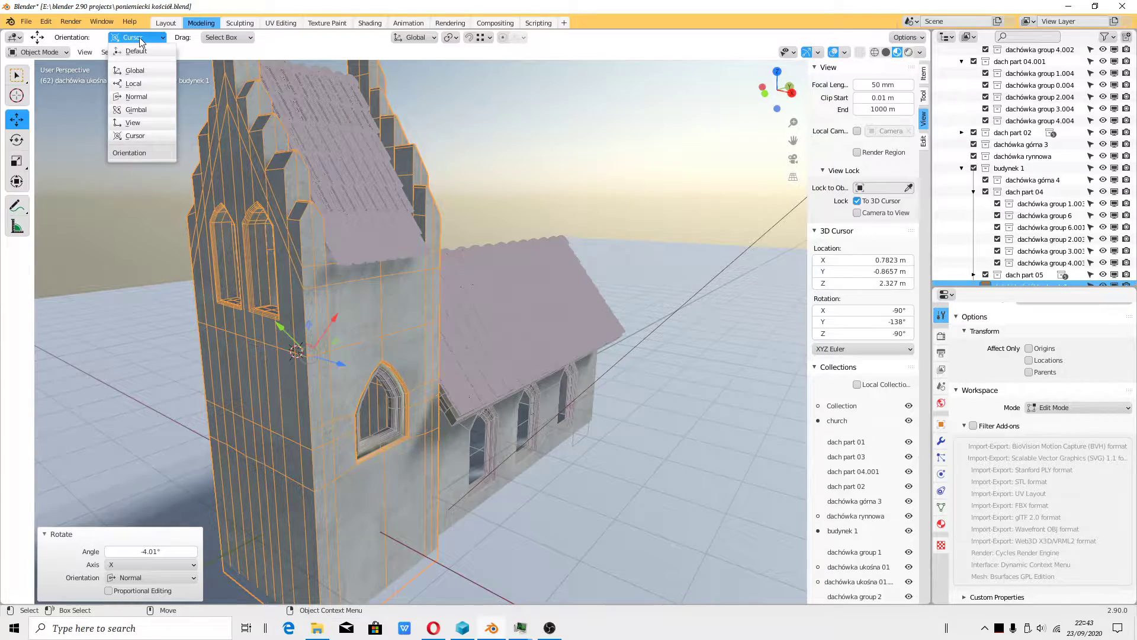
click(136, 96)
middle_drag(321, 378, 435, 385)
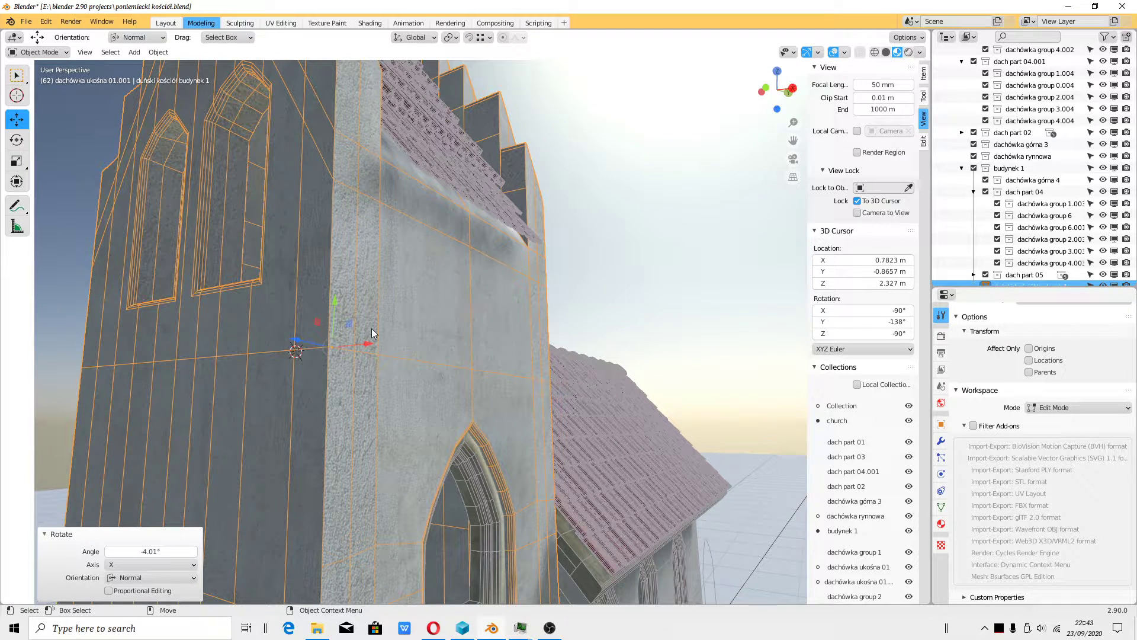
Enter Edit Mode on the tower and select the narrow wall face at its corner below the lowest pinnacle.
click(38, 52)
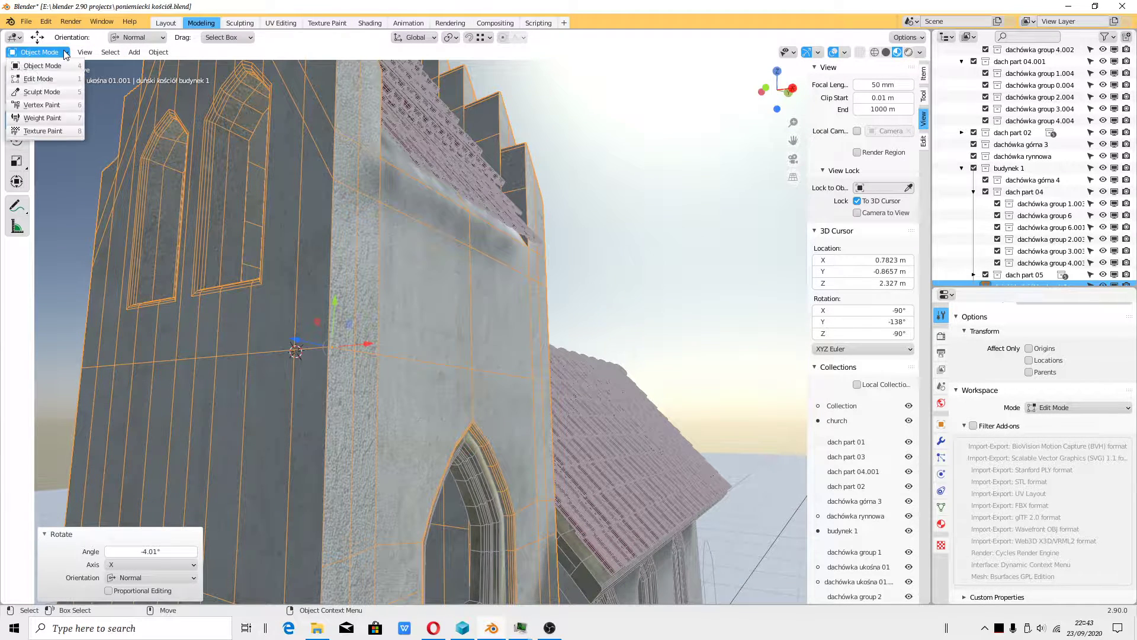
click(35, 79)
click(337, 343)
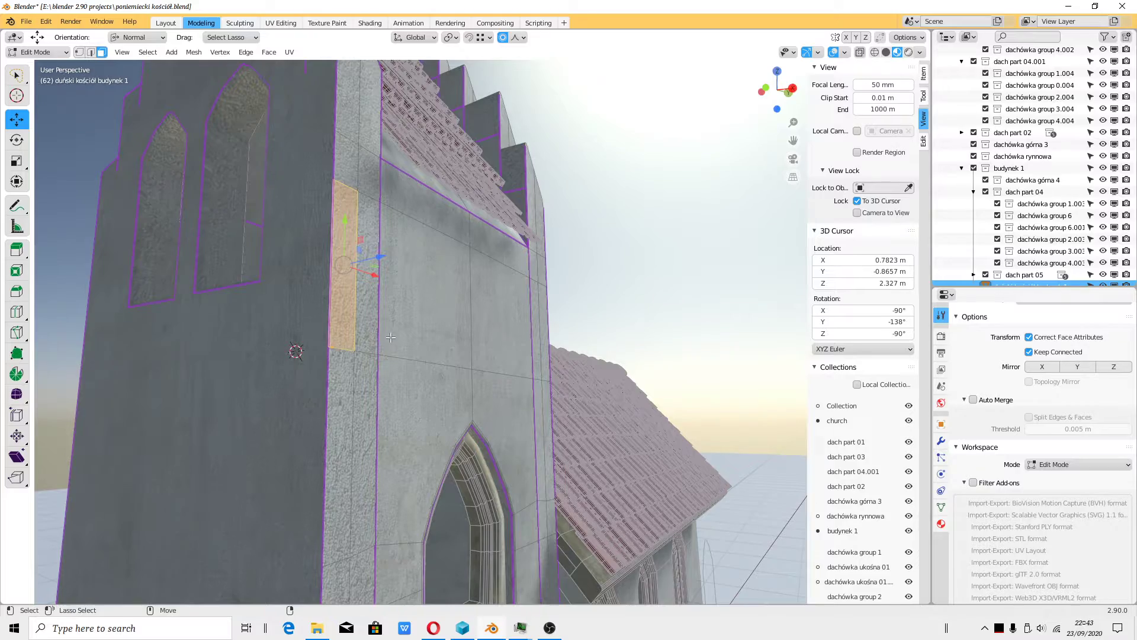
middle_drag(390, 337, 314, 422)
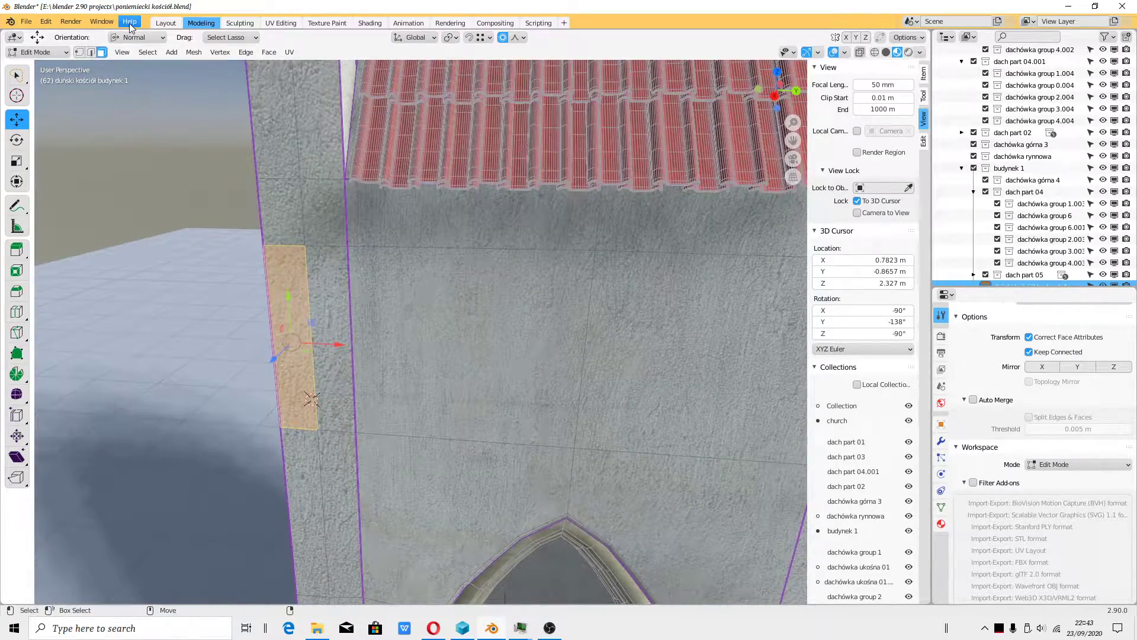
Set the Move tool's orientation to Local and snap the 3D cursor to the selected corner face.
click(138, 37)
click(127, 79)
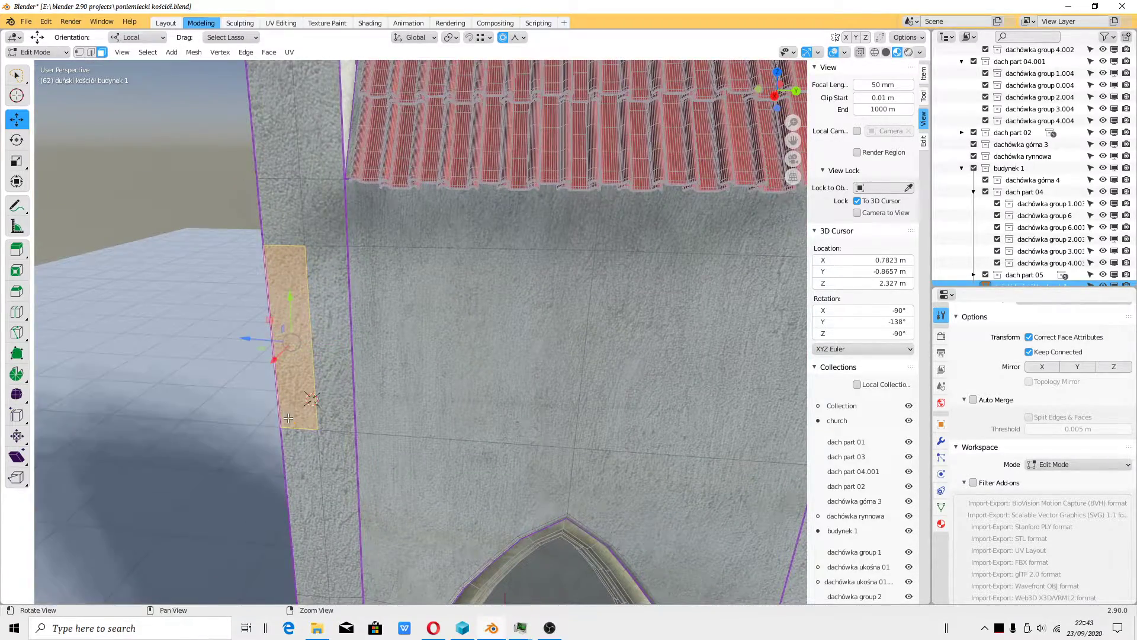
alt+drag(288, 419, 370, 376)
key(shift+s)
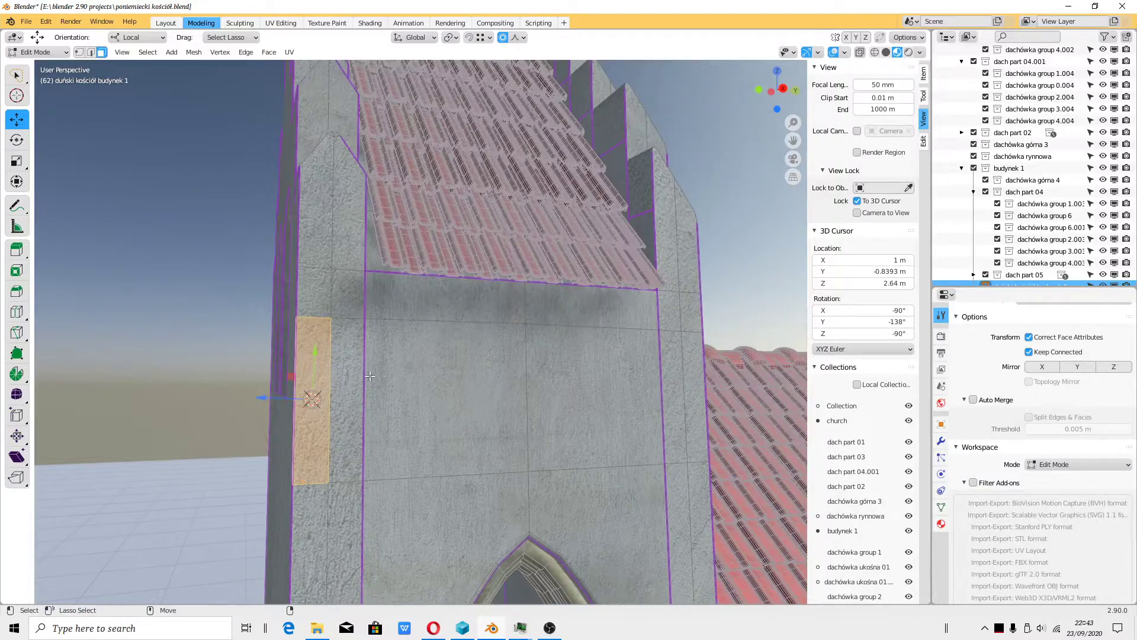
Select the lowest pinnacle's sloped top face and place the 3D cursor on it at about X 0.91 m, Y -0.85 m, Z 3.65 m.
middle_drag(369, 376, 412, 397)
shift+middle_drag(409, 237, 396, 434)
click(419, 568)
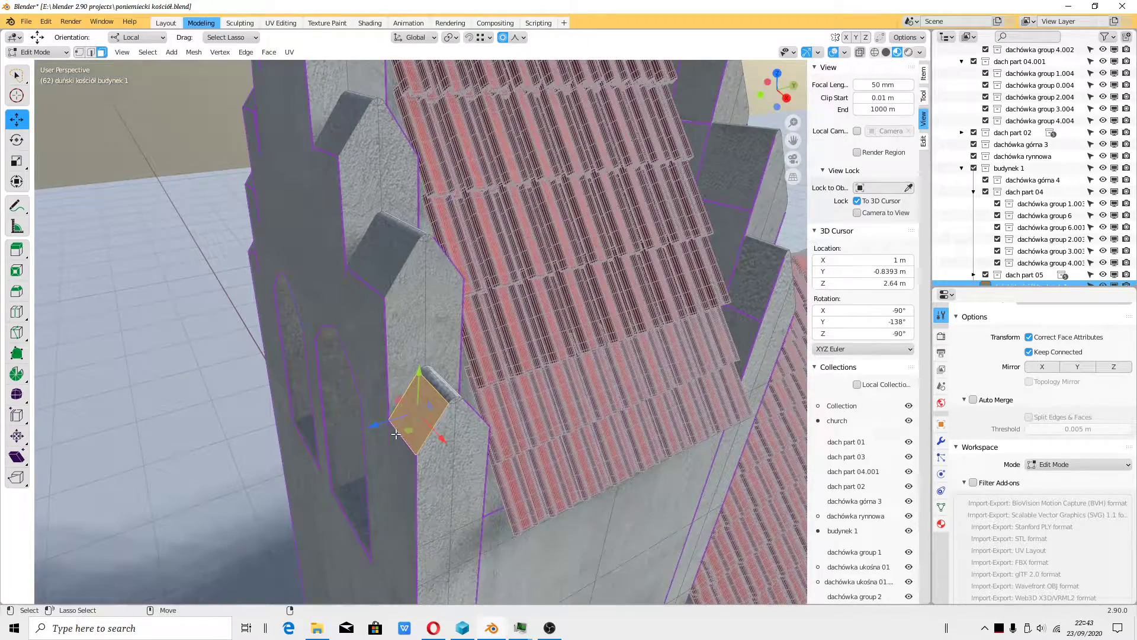
key(shift+space)
key(space)
click(418, 408)
scroll(419, 415, down, 3)
scroll(420, 420, up, 6)
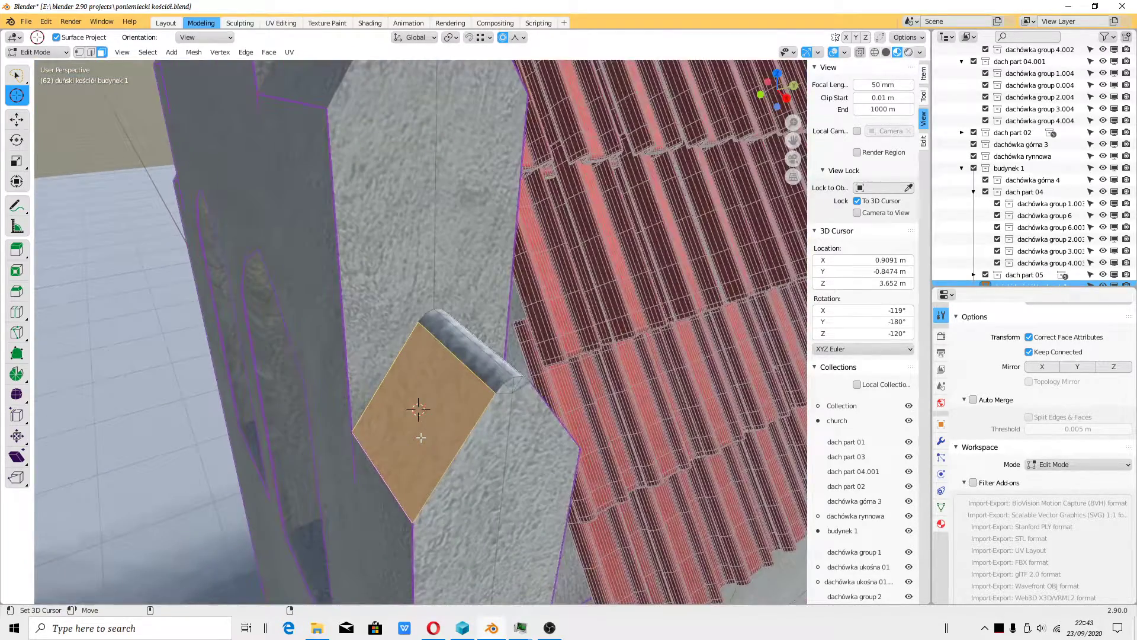
Activate the Move tool and set the pivot point to 3D Cursor, keeping the Global transform orientation.
key(shift+space)
key(g)
middle_drag(465, 479, 443, 431)
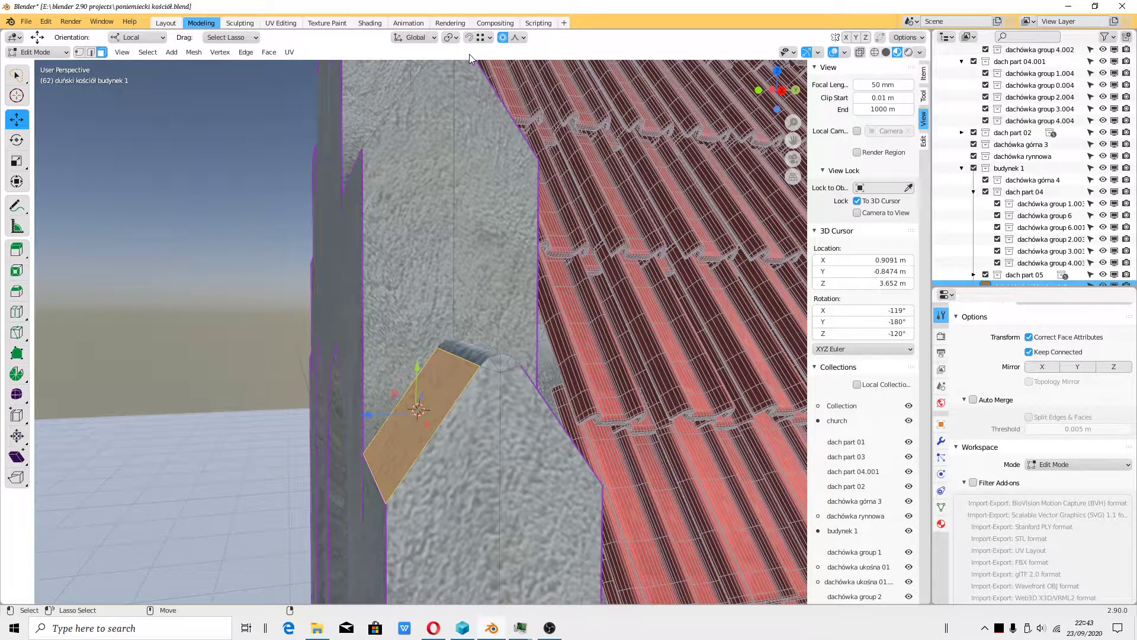
click(414, 38)
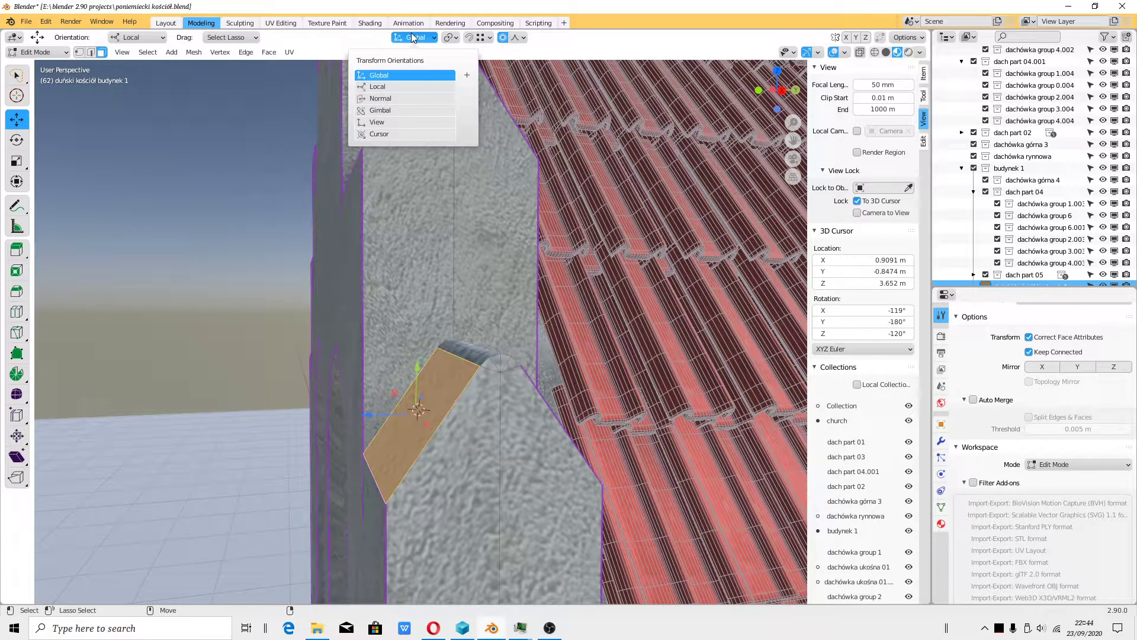
click(413, 38)
click(418, 38)
click(450, 38)
click(477, 78)
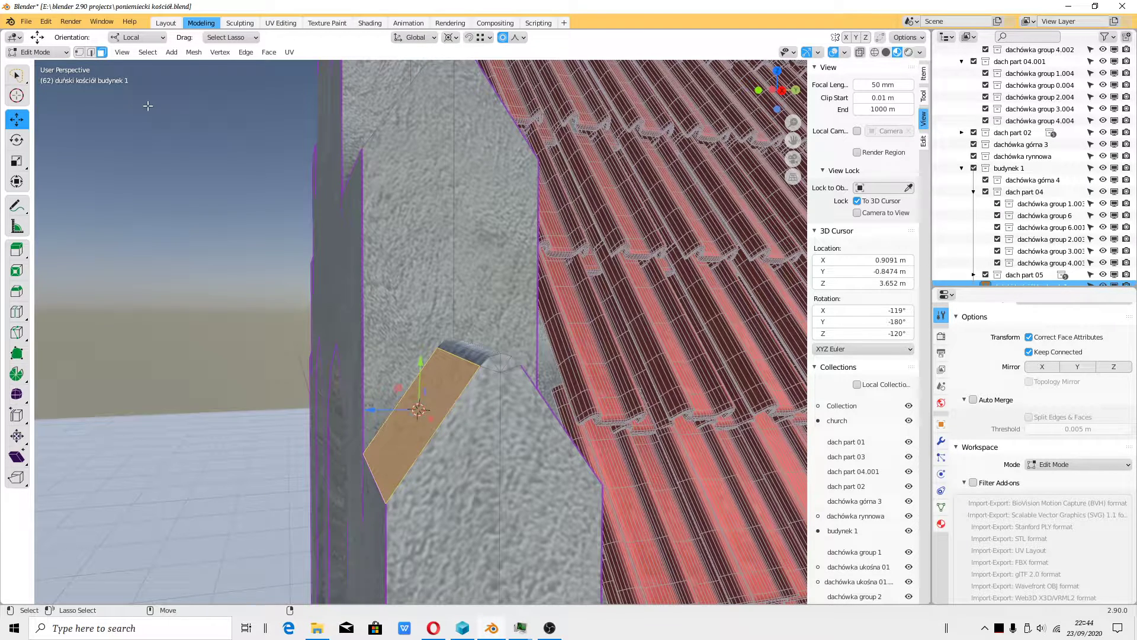
Switch the tower to Object Mode, limit transforms to origins only, and activate the Rotate tool.
click(59, 52)
click(41, 66)
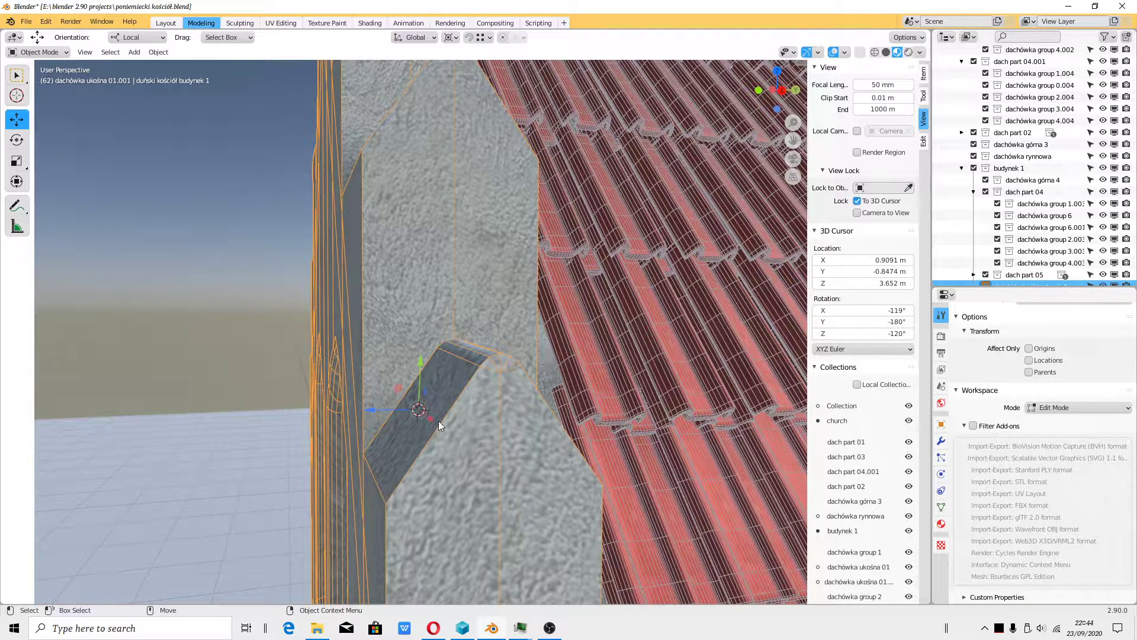
click(1029, 349)
key(shift+space)
key(r)
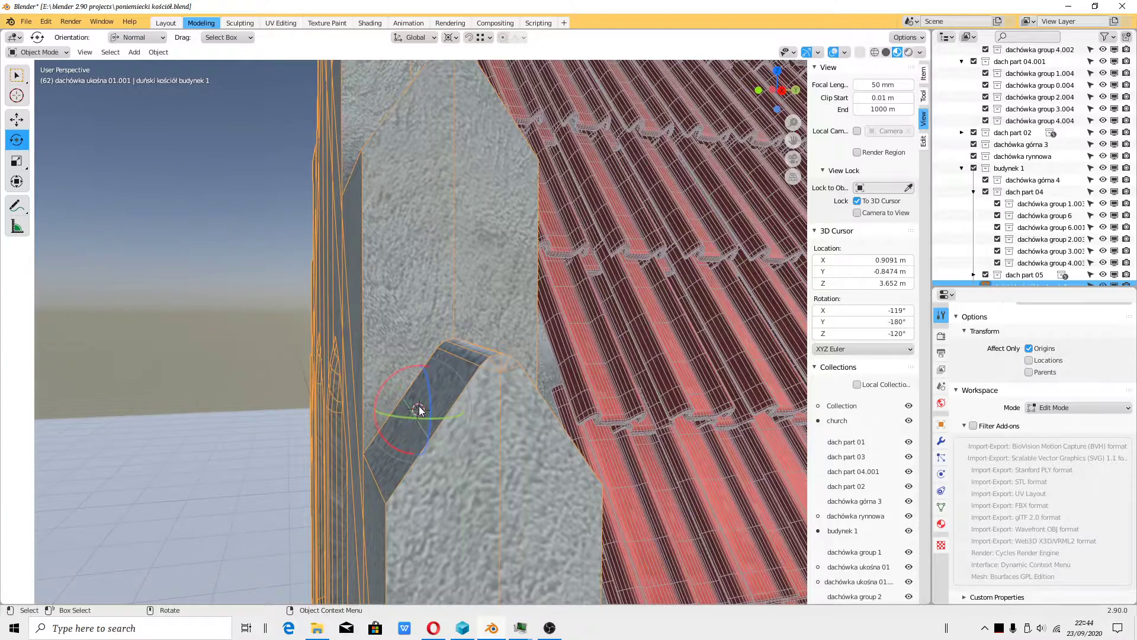
Activate the Move tool and snap the 3D cursor to the tower's origin on the corner wall.
scroll(423, 407, down, 3)
scroll(423, 407, down, 8)
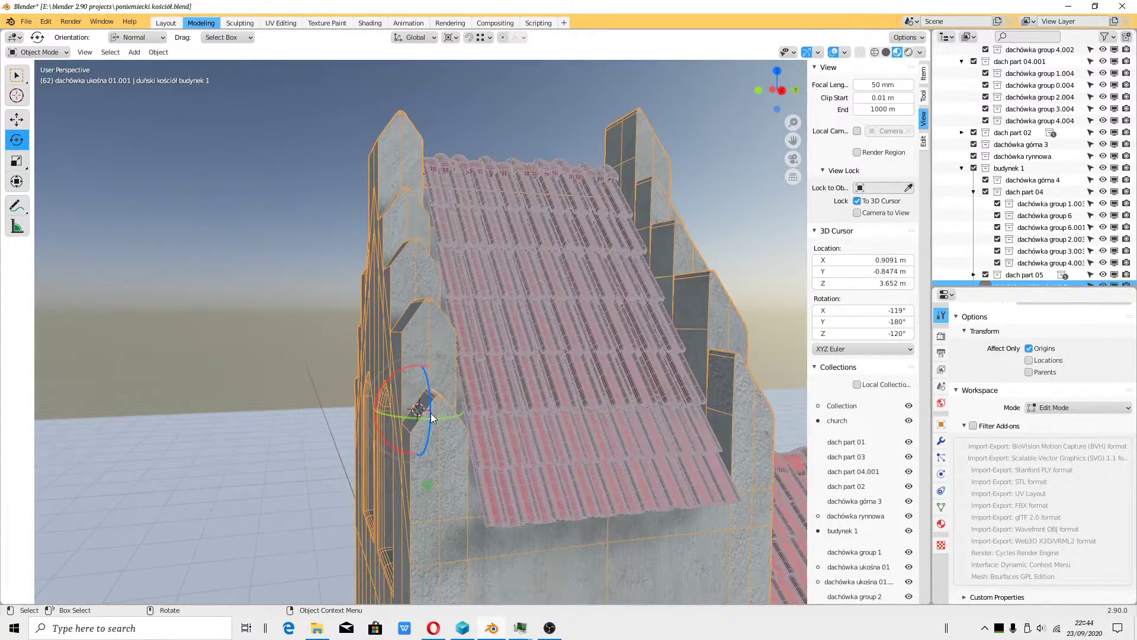
scroll(436, 427, up, 3)
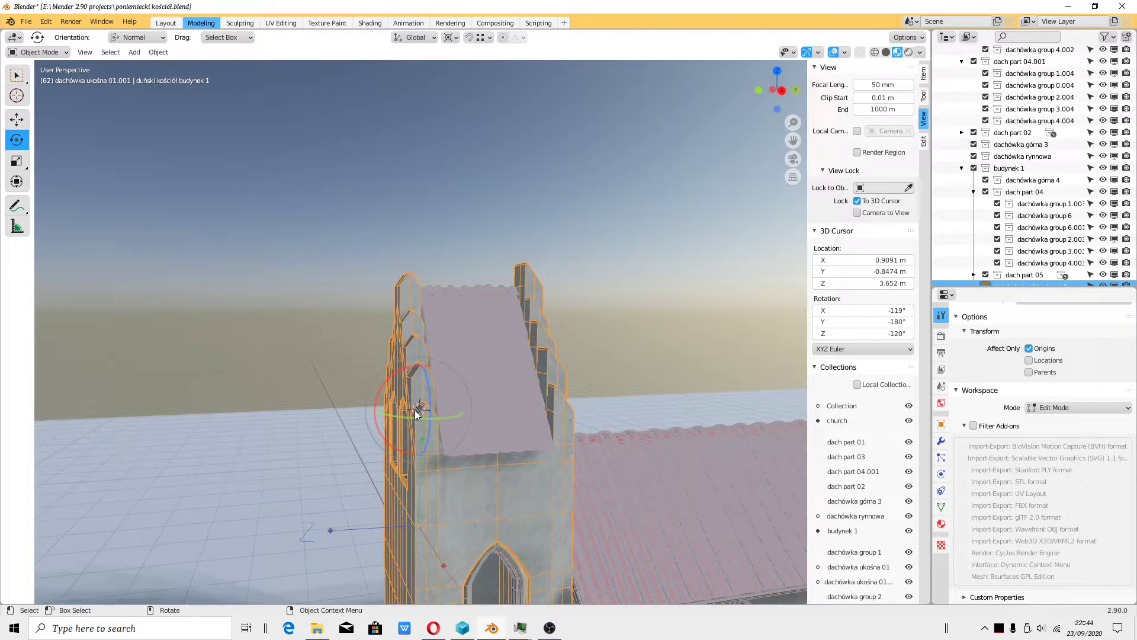
scroll(421, 462, down, 2)
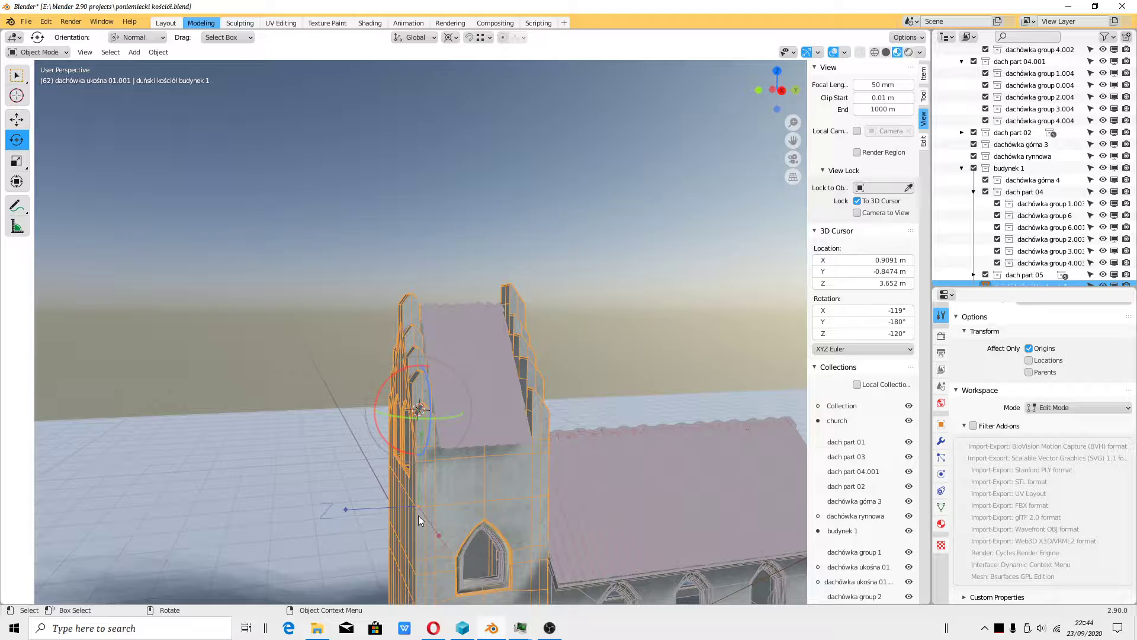
key(w)
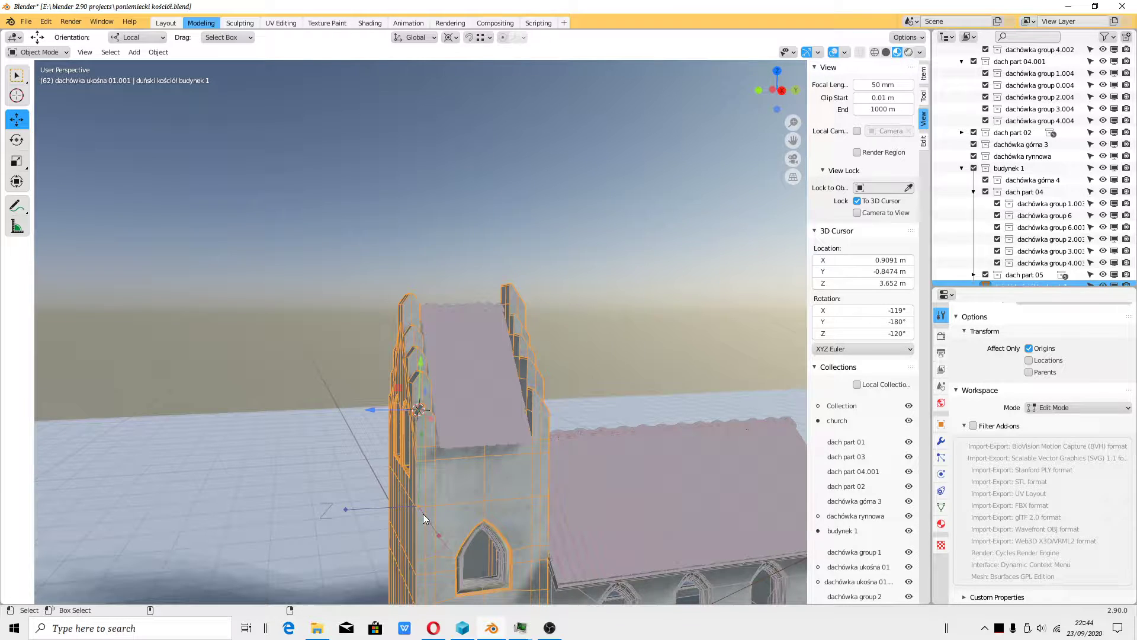
shift+right_click(423, 514)
scroll(389, 358, up, 5)
shift+middle_drag(389, 358, 465, 472)
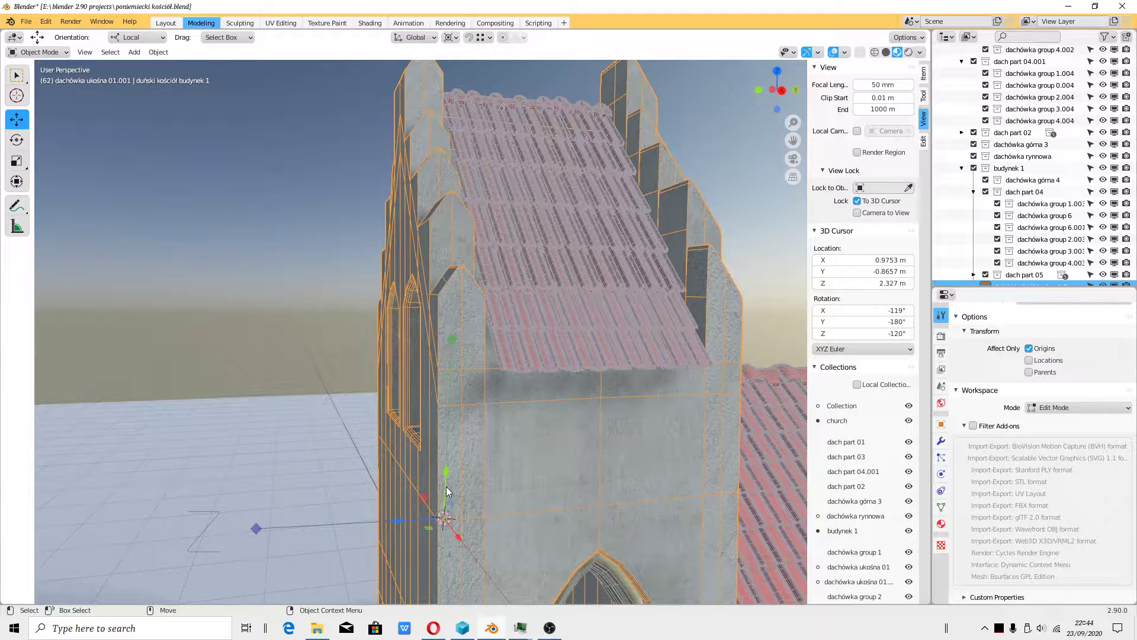
Enable snapping and move the origin up to the lowest pinnacle by about X -0.16 m, Y 0.07 m, Z 1.40 m.
click(468, 38)
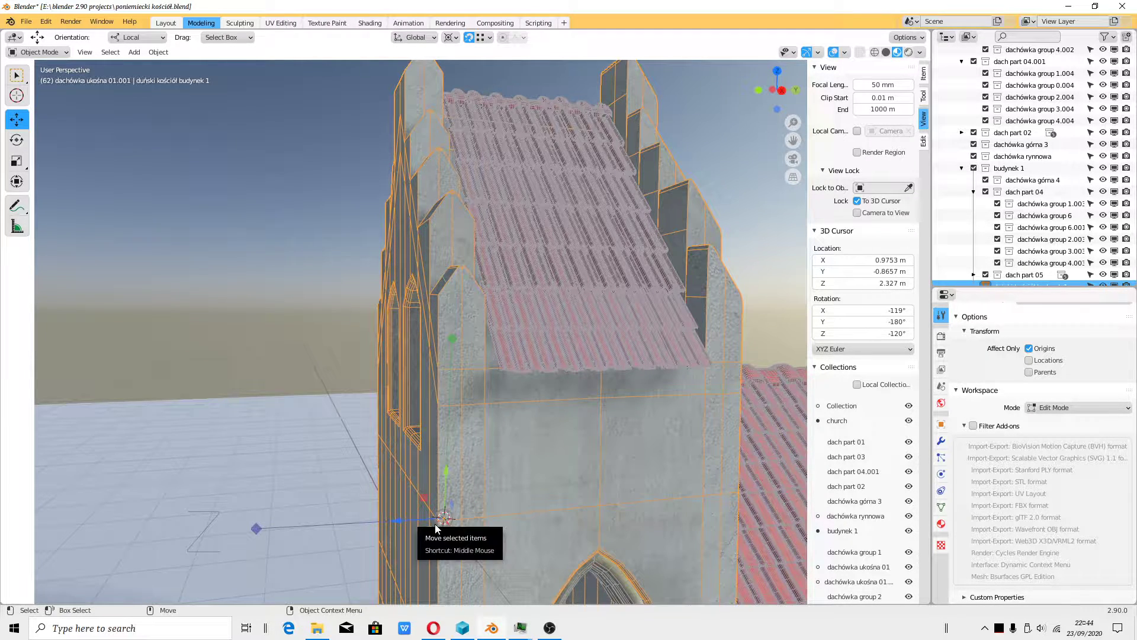
drag(449, 519, 446, 279)
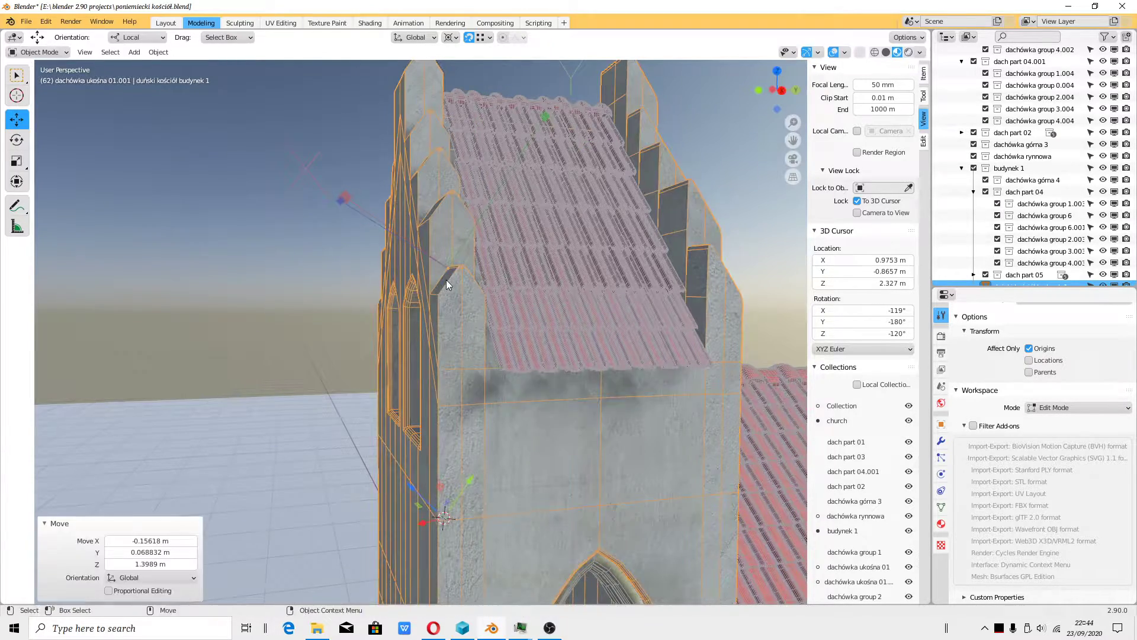
shift+middle_drag(492, 330, 474, 415)
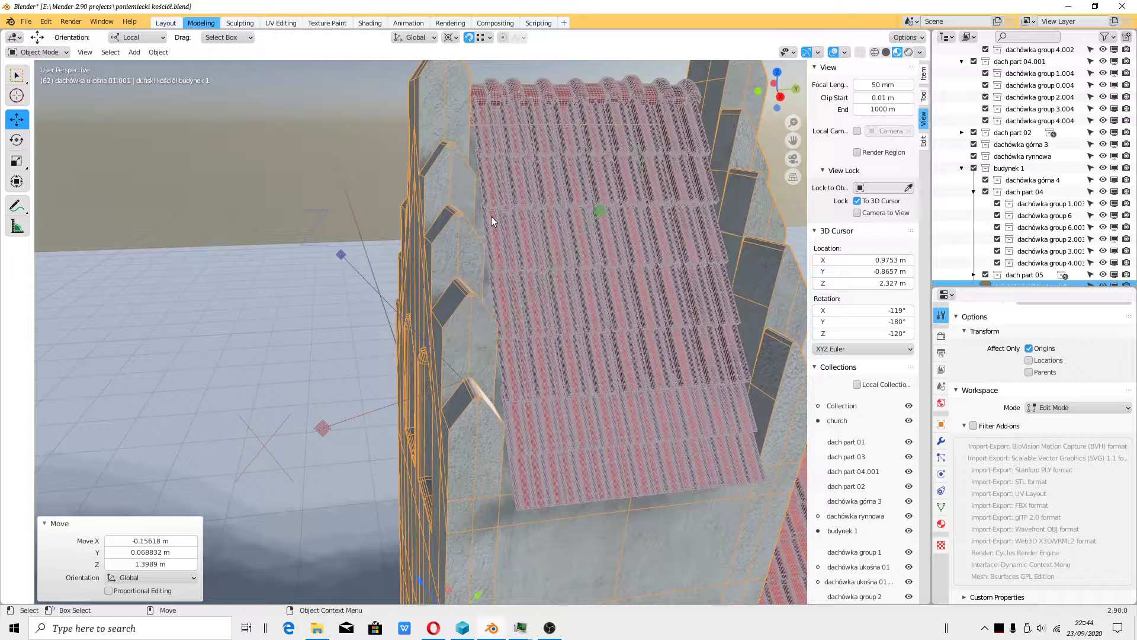
Set snapping to Face, move the origin onto the lowest pinnacle's sloped face, and snap the 3D cursor to it.
click(489, 38)
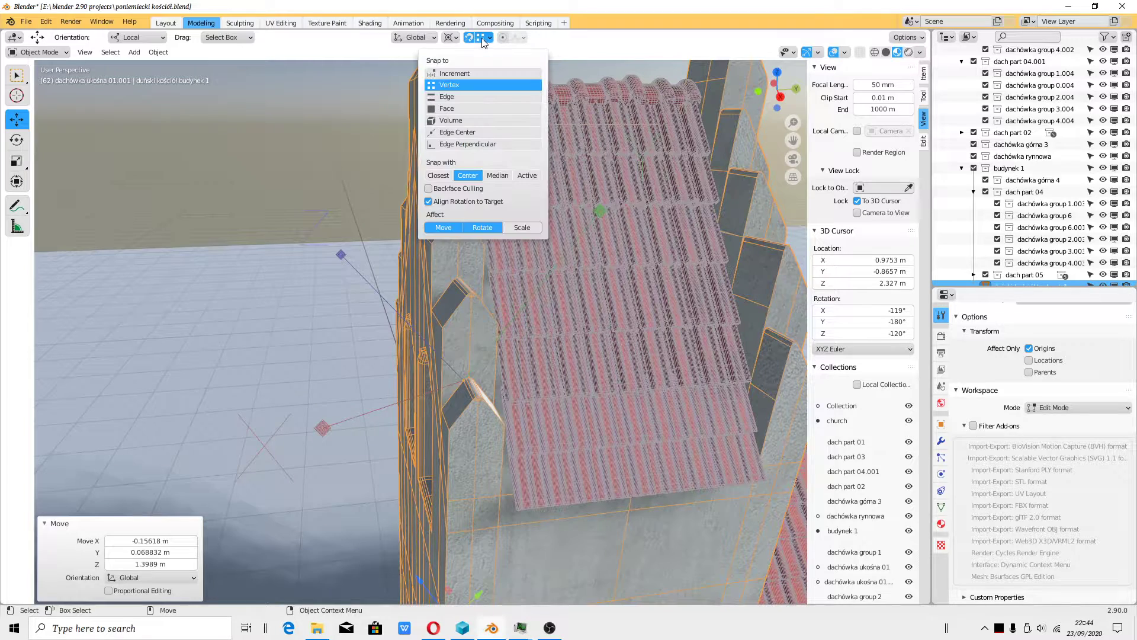
click(447, 108)
scroll(482, 426, down, 2)
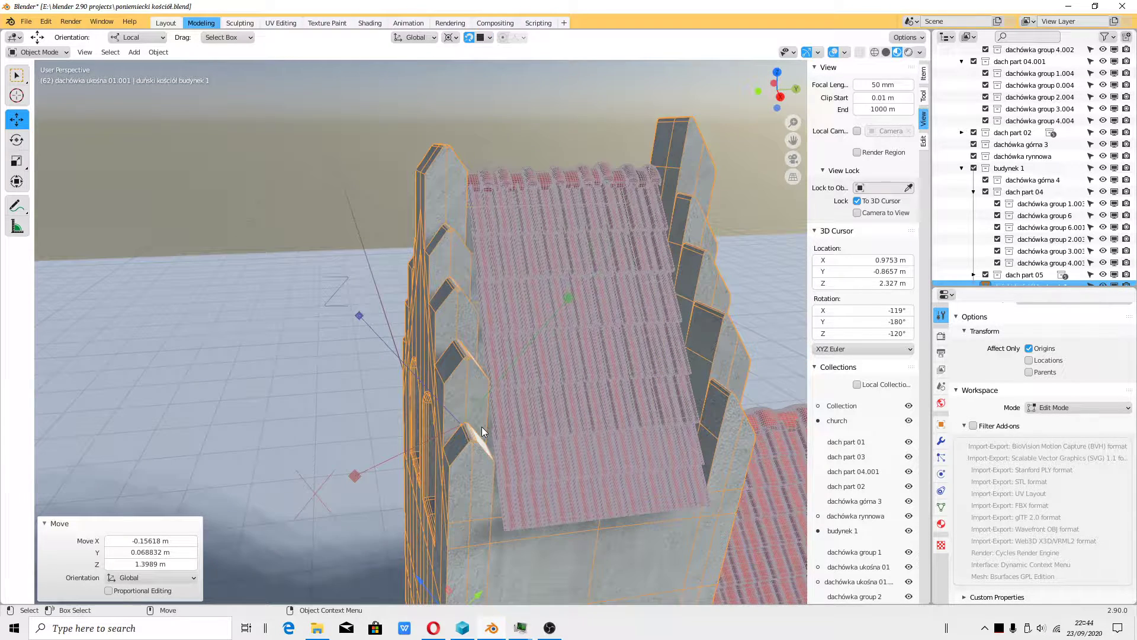
key(shift+s)
click(475, 434)
shift+middle_drag(476, 435, 479, 160)
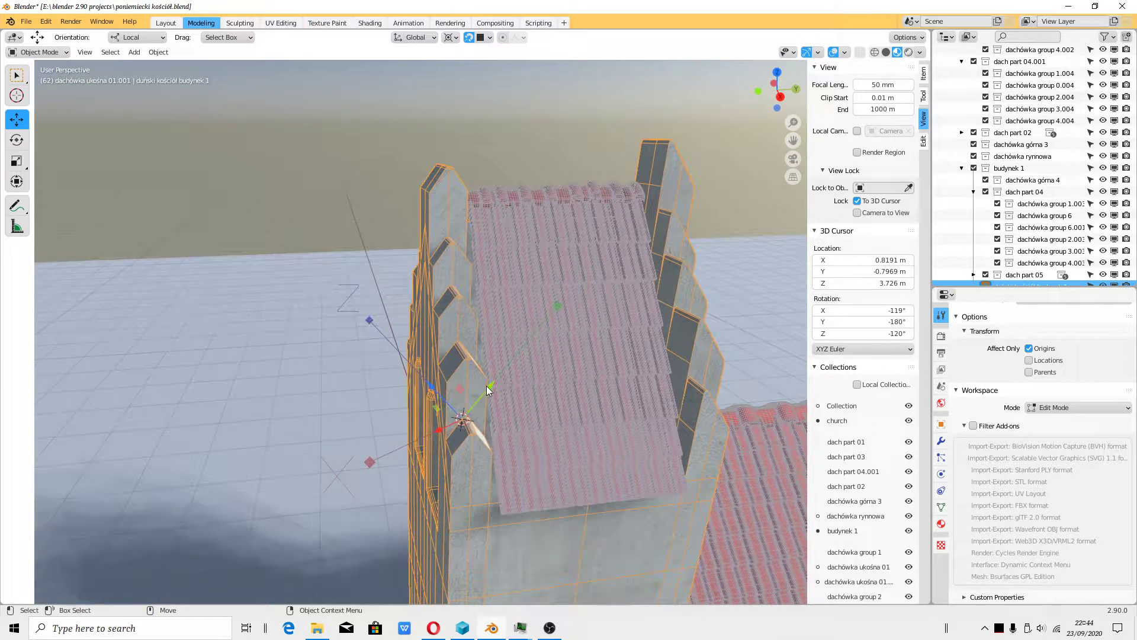
drag(457, 426, 422, 409)
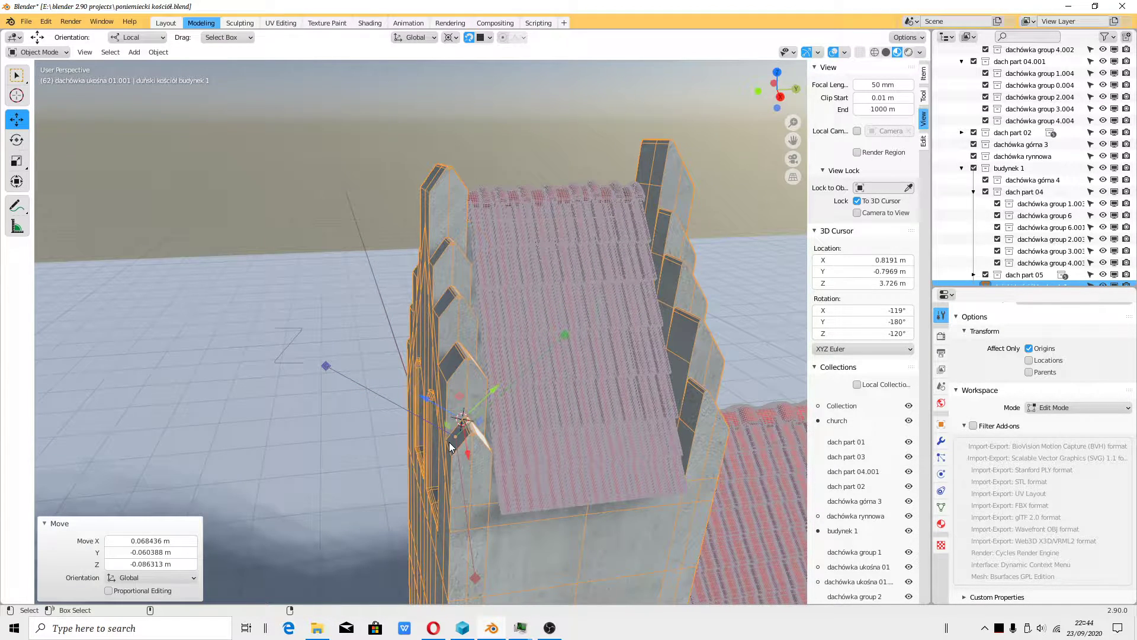
shift+right_click(450, 443)
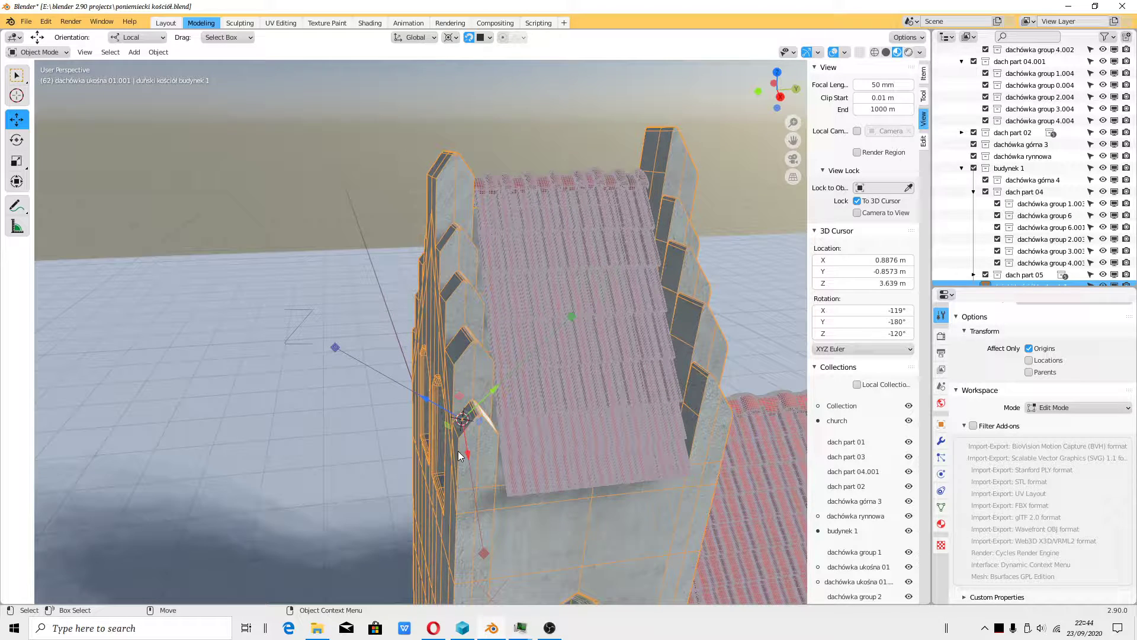
Rotate the origin by 90° about its Z axis using the Normal orientation.
key(r)
text(90)
drag(477, 439, 494, 445)
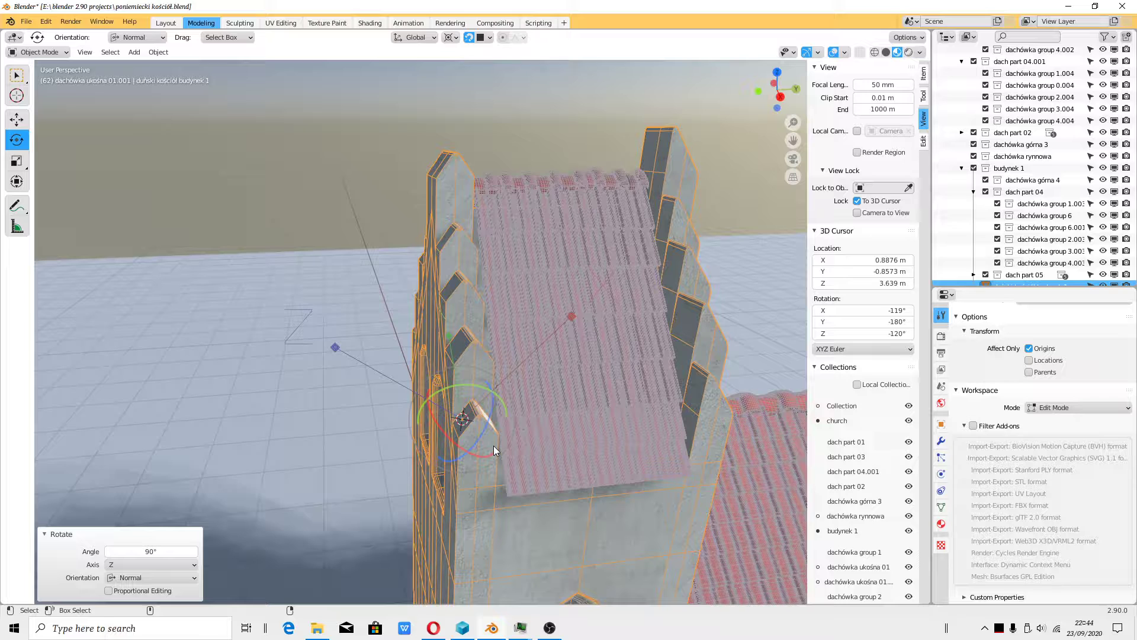
Disable snapping and adjust the origin's rotation about its Z axis freehand by about 18.6° and -7.58°.
key(shift+Tab)
key(ctrl+z)
drag(479, 443, 465, 440)
scroll(465, 435, up, 3)
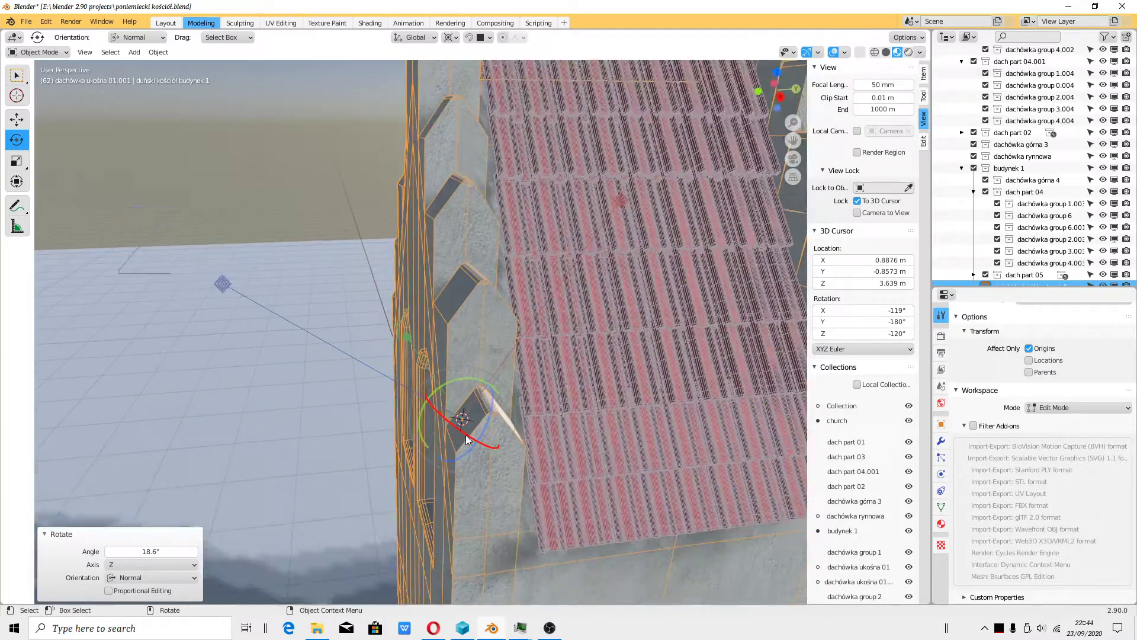
middle_drag(466, 435, 528, 490)
key(r)
click(488, 441)
Stop limiting transforms to origins and activate the Move tool on the tower.
click(1029, 349)
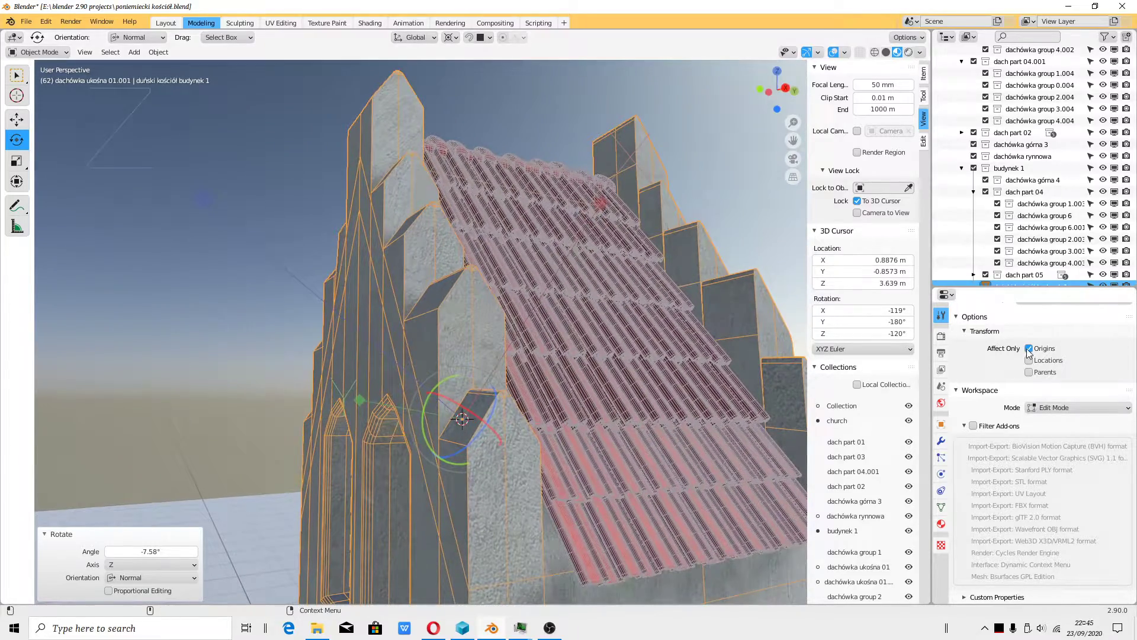
key(shift+space)
key(g)
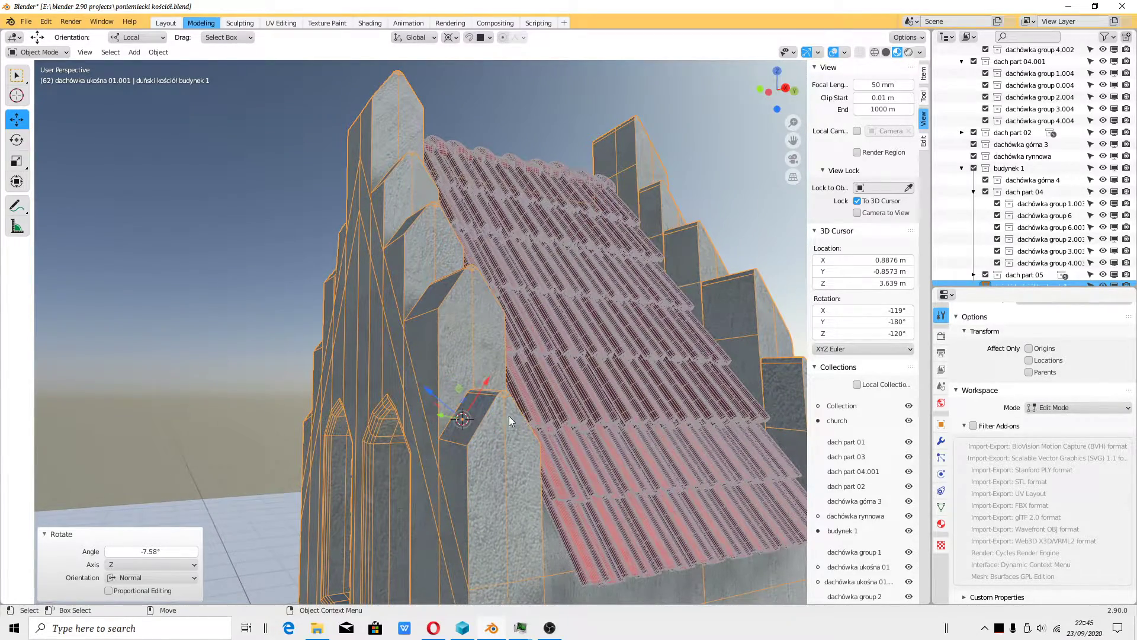
mouse_move(510, 415)
middle_down()
mouse_move(560, 435)
mouse_move(499, 452)
mouse_move(565, 426)
mouse_move(551, 411)
mouse_move(467, 405)
mouse_move(586, 471)
mouse_move(520, 495)
mouse_move(574, 439)
mouse_move(522, 421)
middle_up()
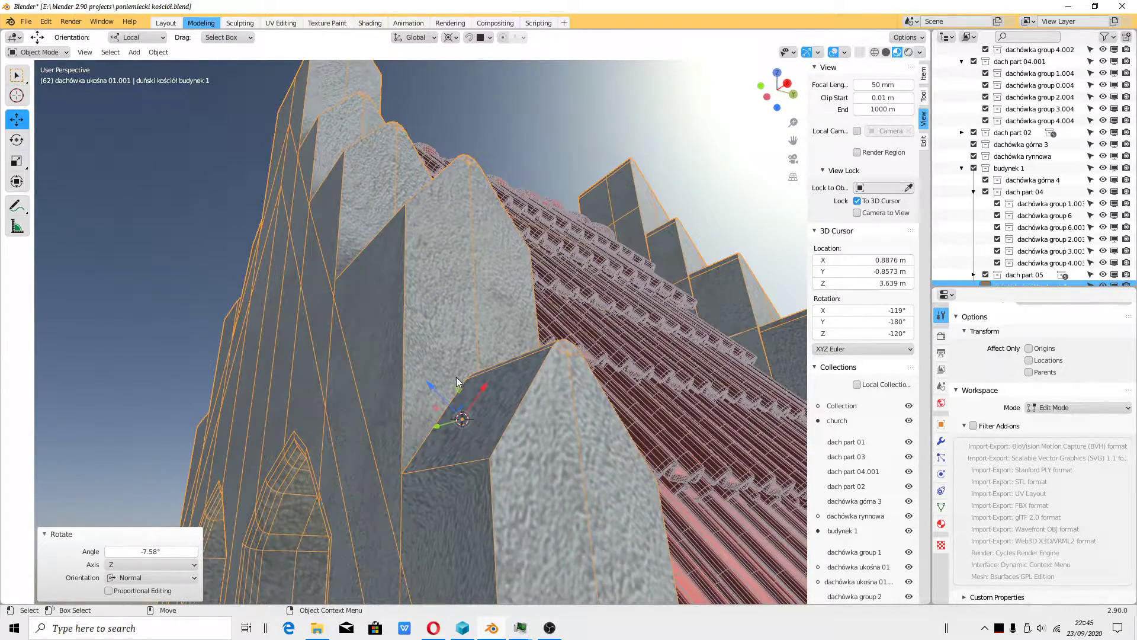
Save the church project file.
click(27, 21)
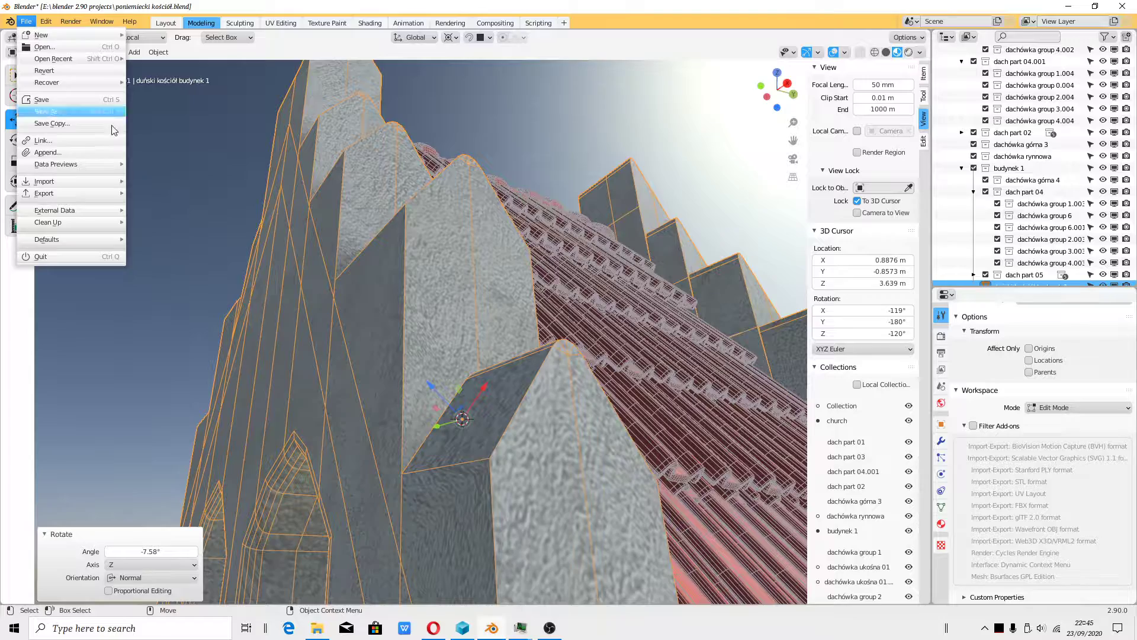
click(47, 95)
middle_drag(557, 399, 492, 371)
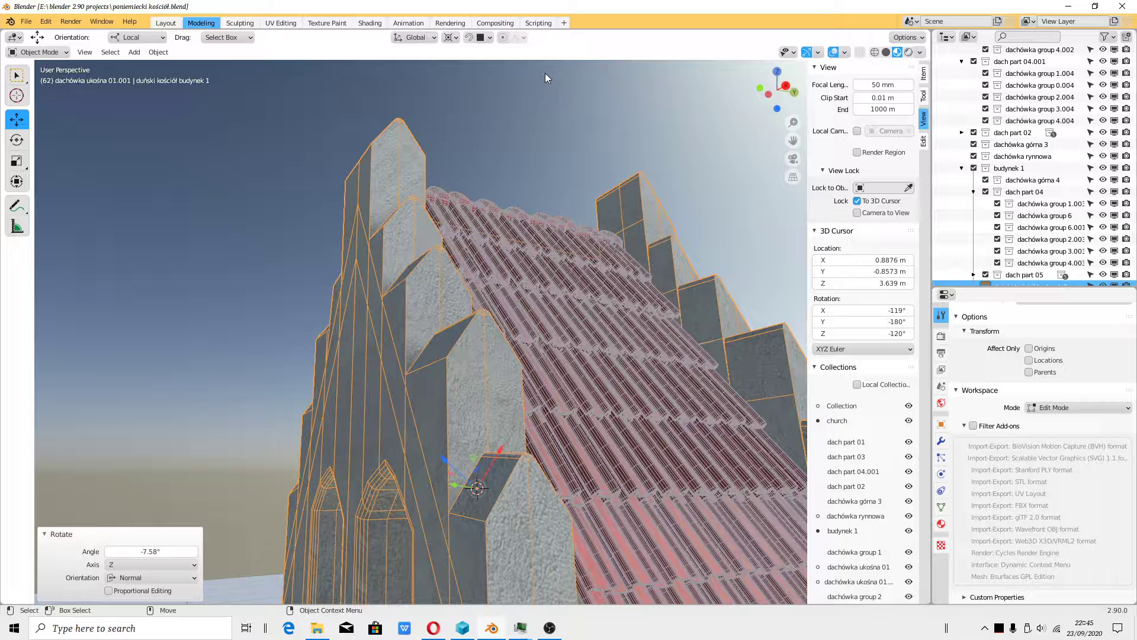
Using origins-only transforms with Face snapping, move the origin to the second-lowest pinnacle's sloped face, then turn the Origins option off.
click(1030, 349)
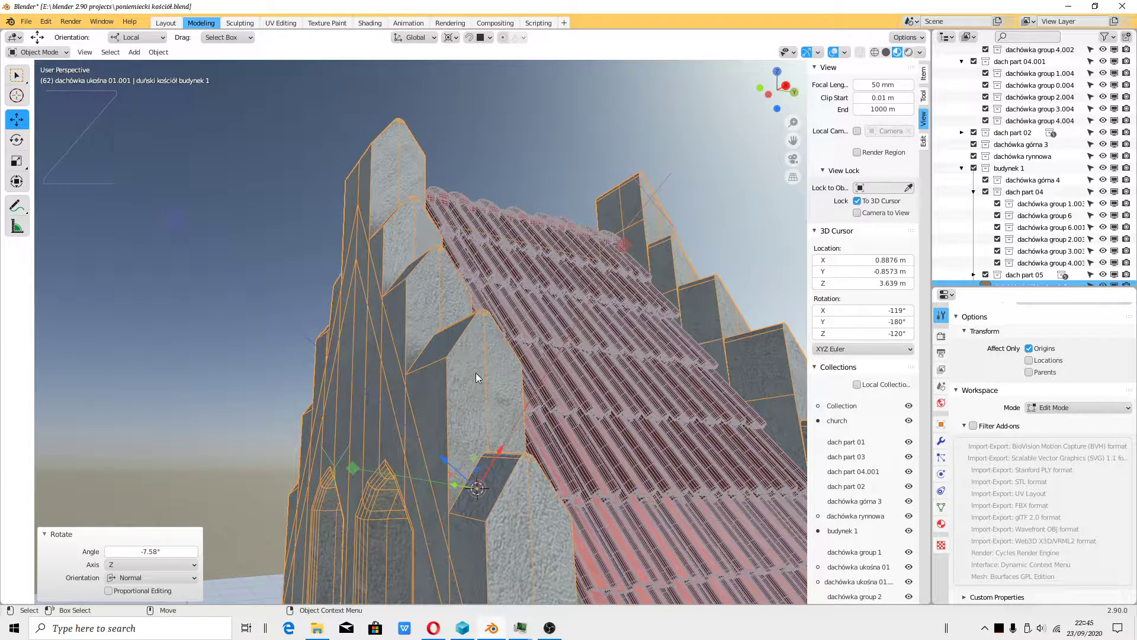
click(469, 37)
click(485, 37)
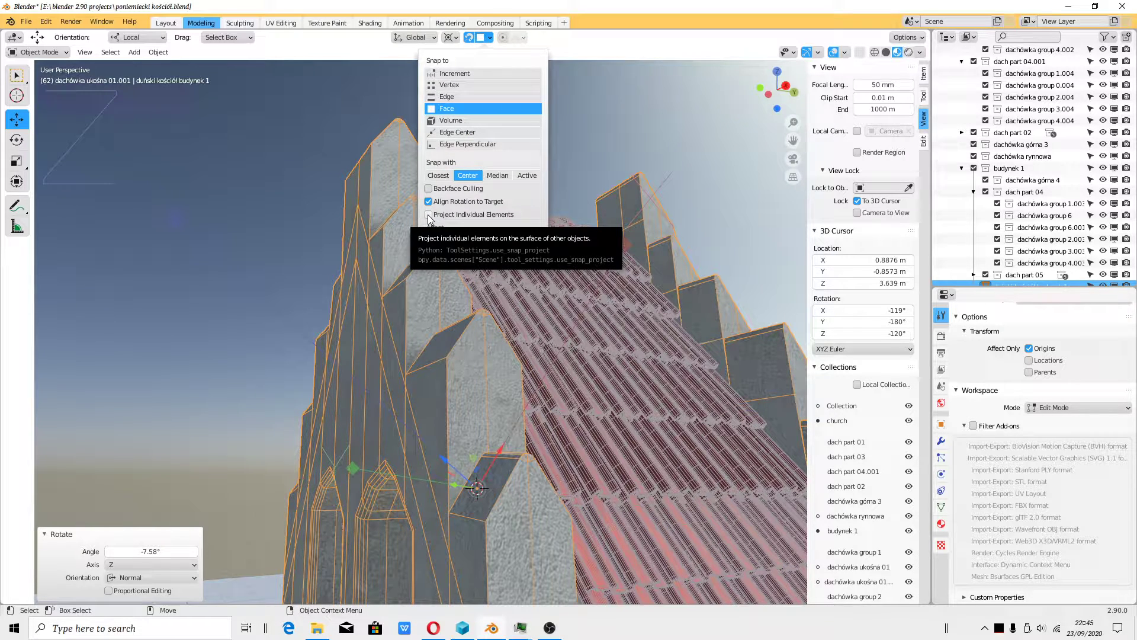
drag(477, 489, 436, 353)
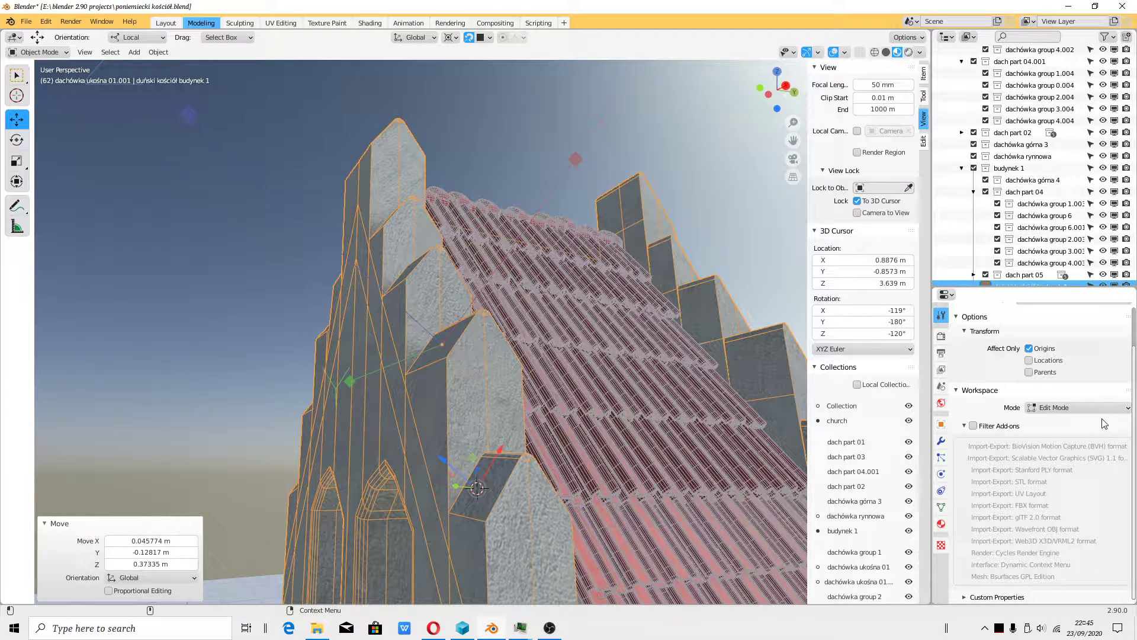
click(1028, 348)
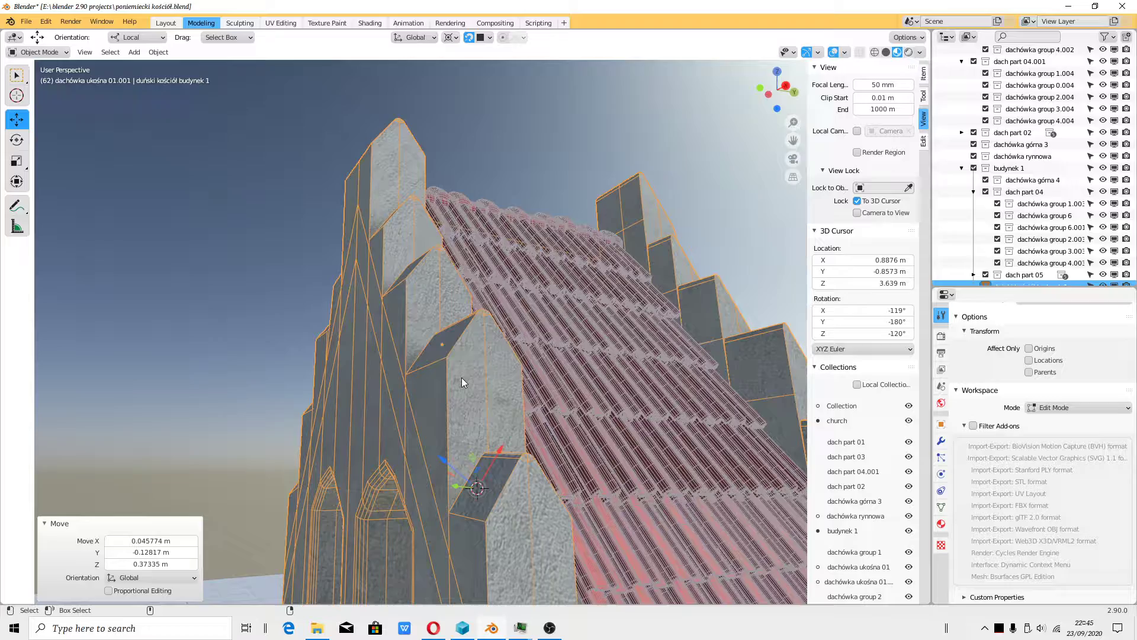
Snap the 3D cursor to the tower's origin on the second-lowest pinnacle's sloped face.
scroll(461, 378, up, 3)
middle_drag(460, 378, 460, 495)
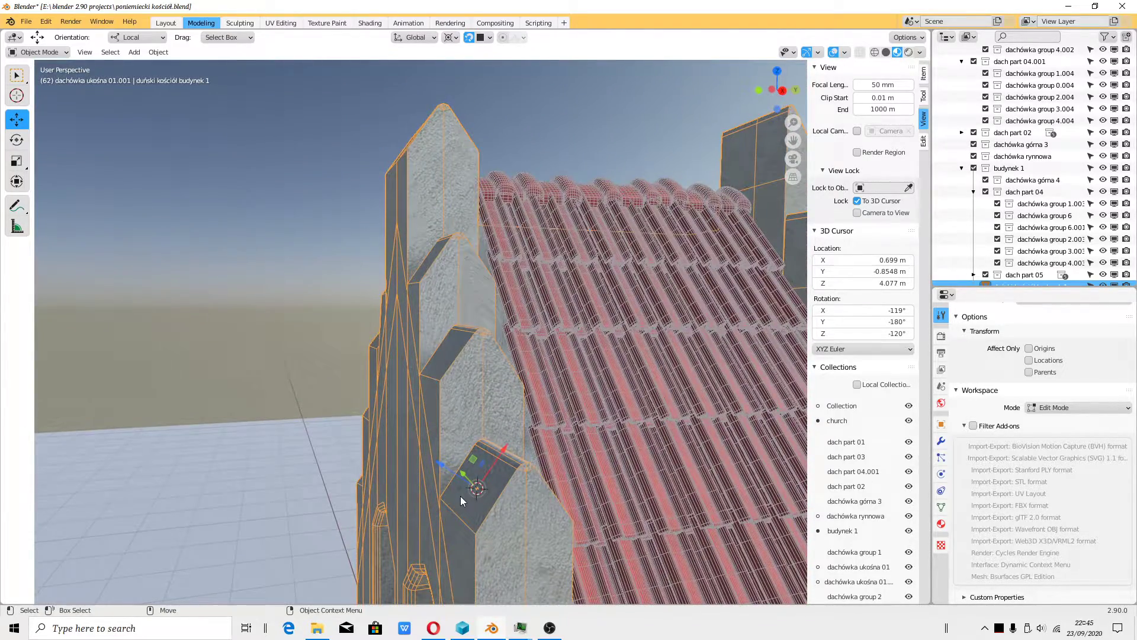
click(158, 52)
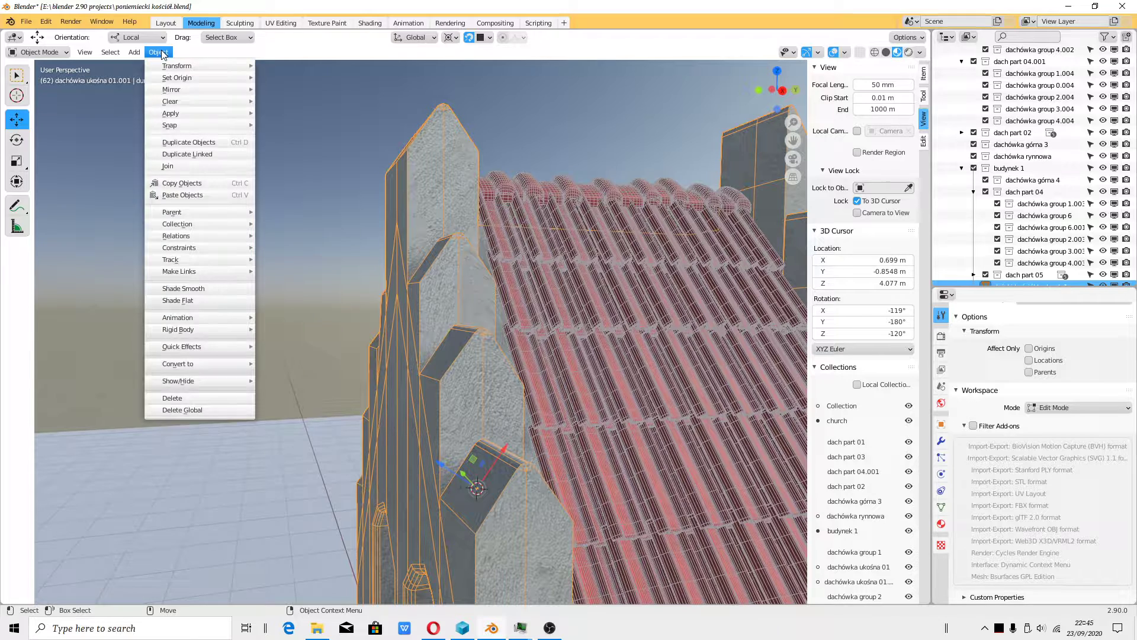
mouse_move(178, 125)
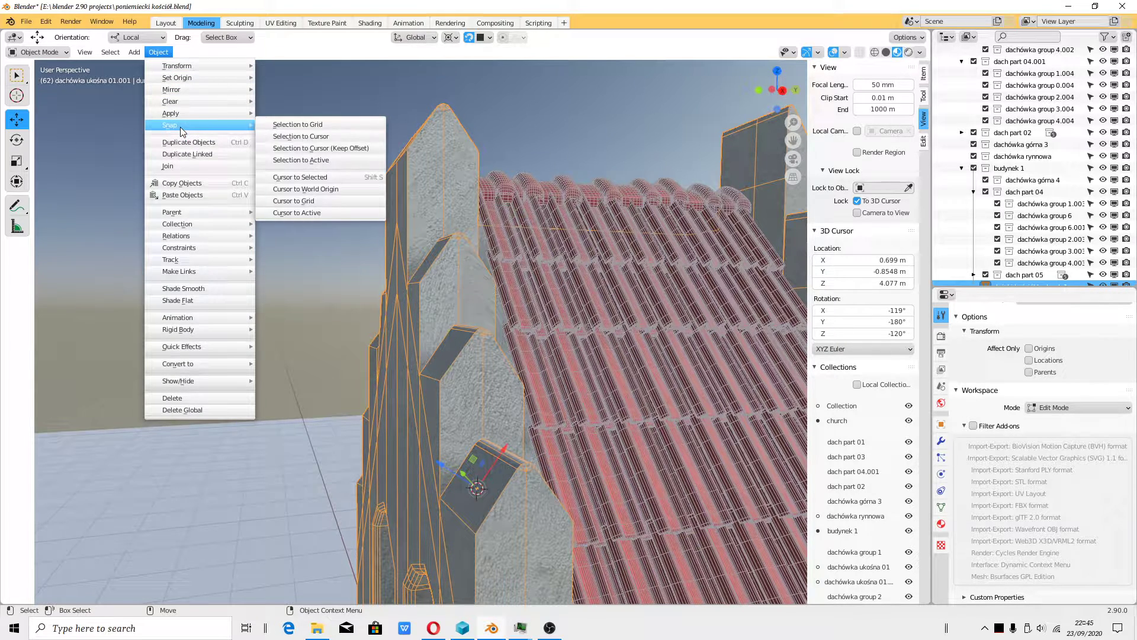
click(335, 177)
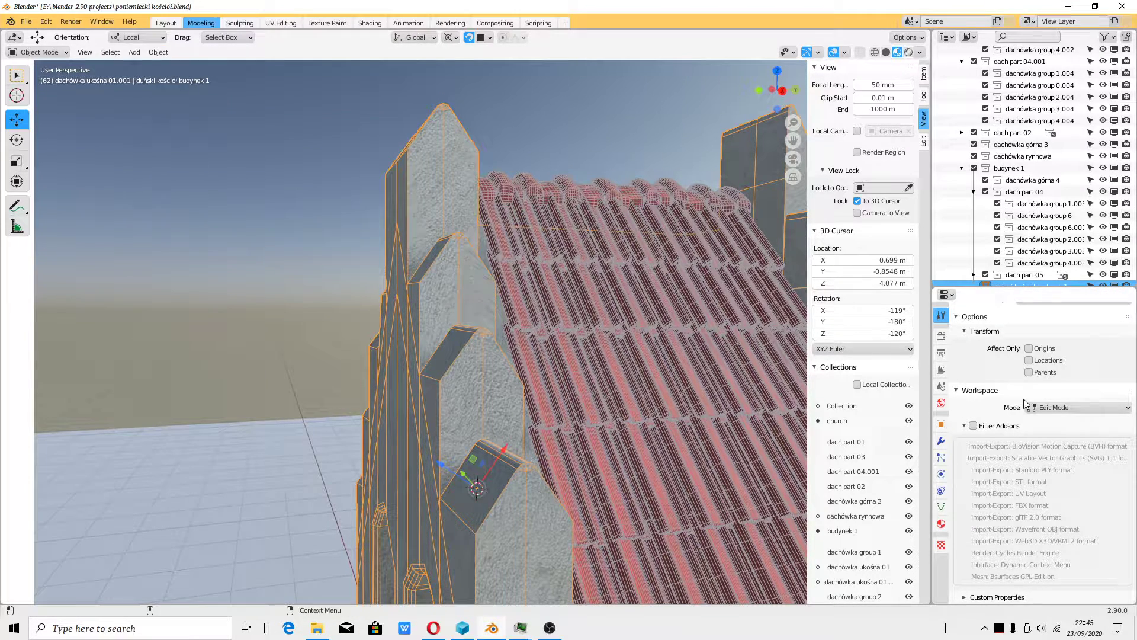
Enable origins-only transforms to examine the origin's axes on the second-lowest pinnacle, and disable the option again.
click(1029, 349)
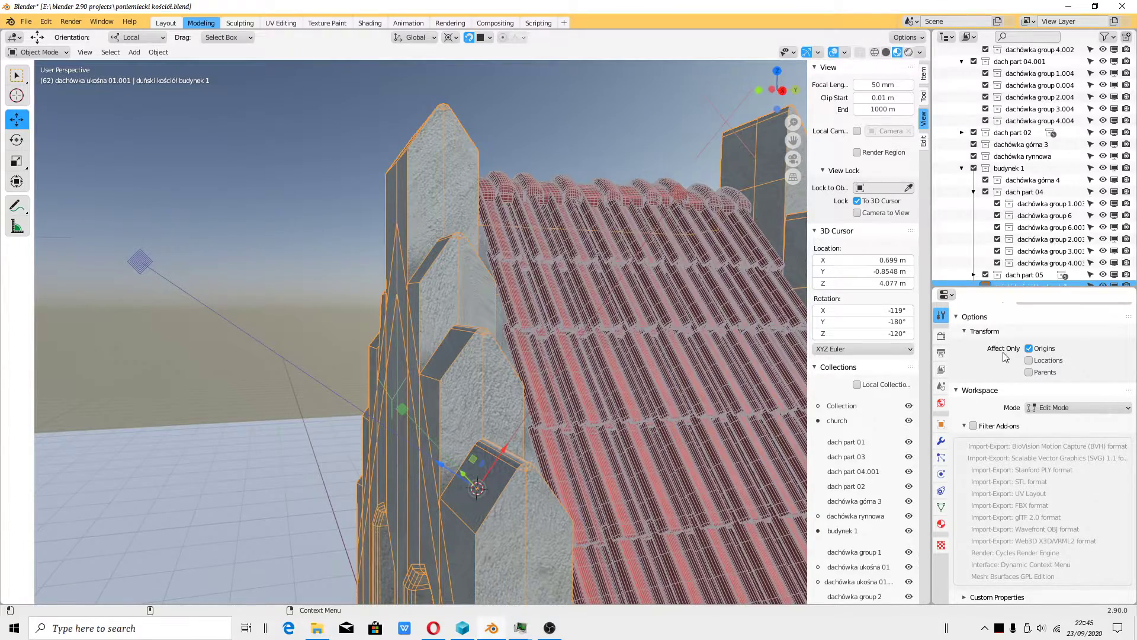
middle_drag(533, 503, 563, 484)
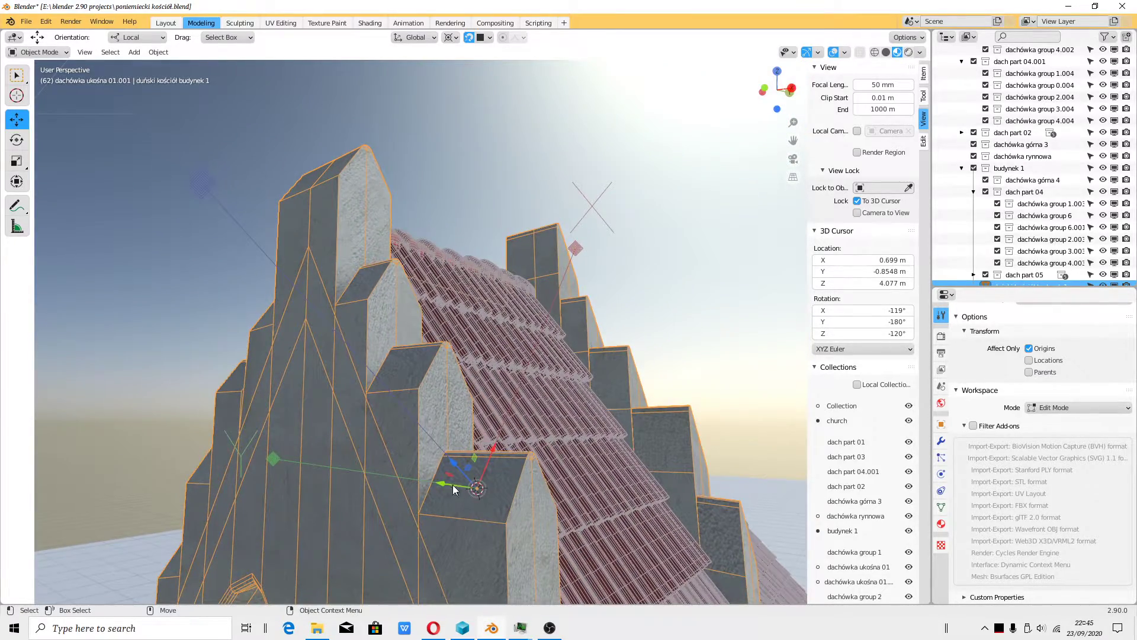
middle_drag(453, 489, 509, 328)
click(1029, 348)
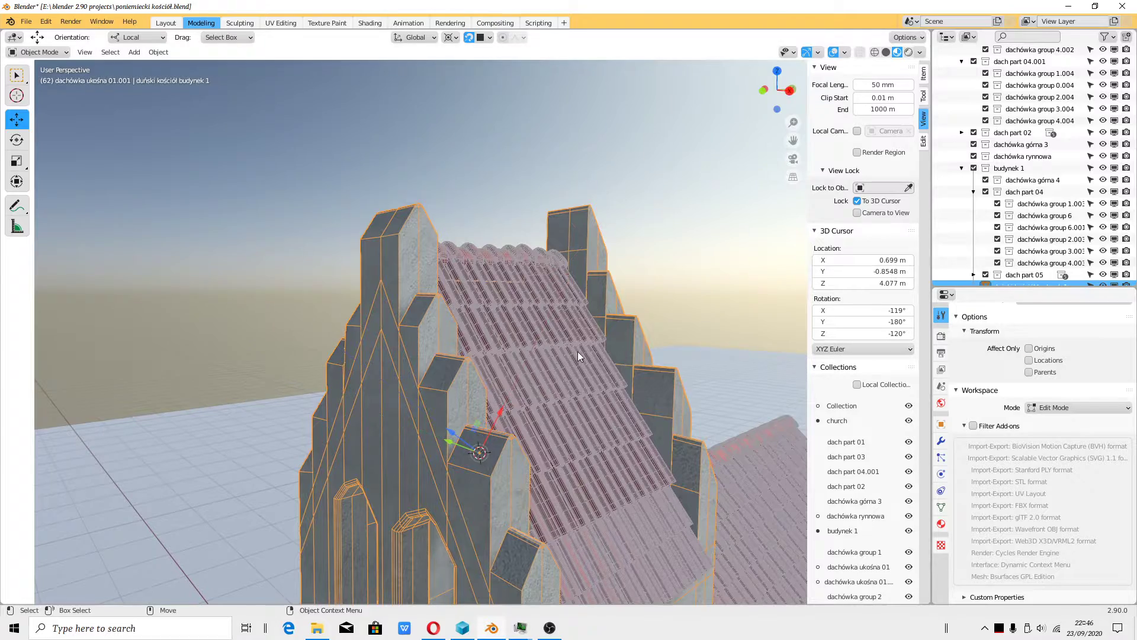
middle_drag(577, 350, 347, 359)
click(389, 452)
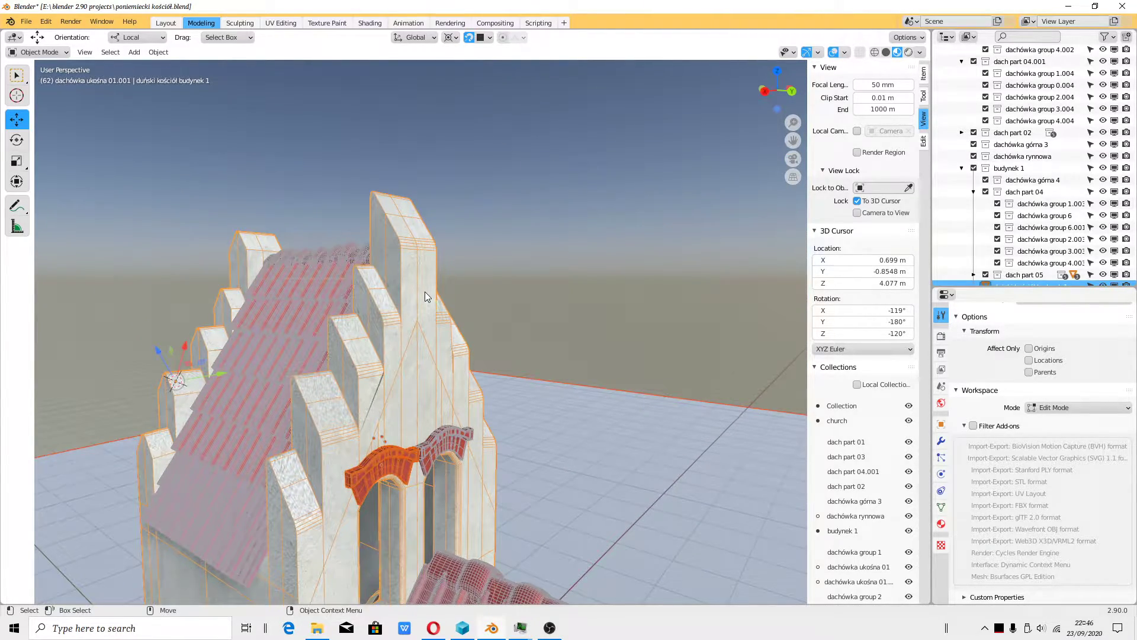
key(ctrl+z)
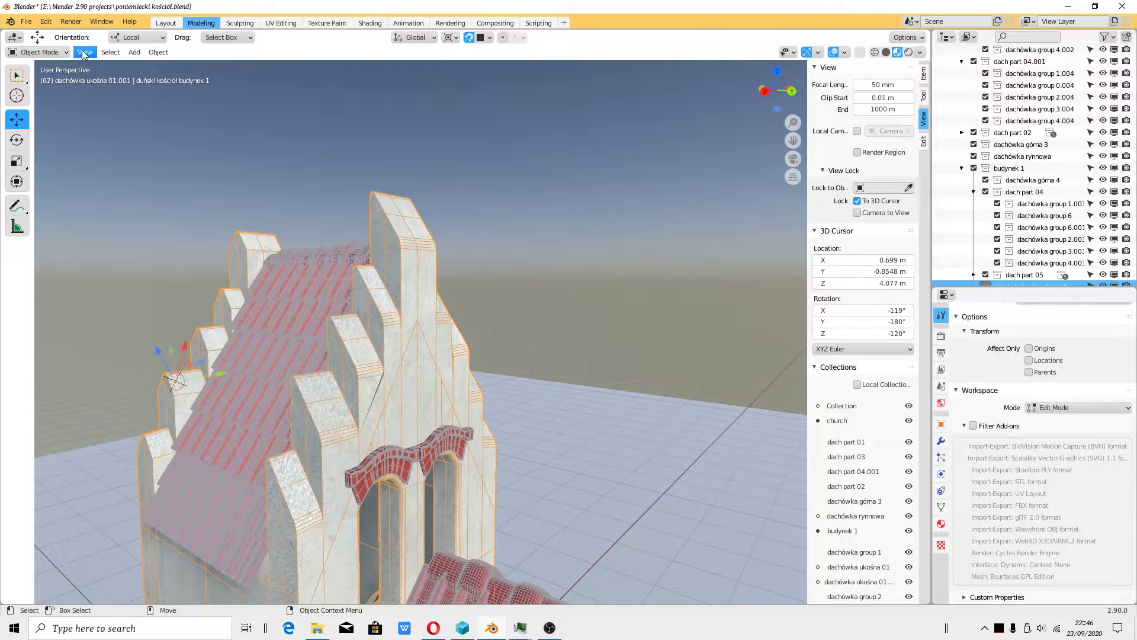
Duplicate one narrow face below the tower's highest pinnacle, offsetting the copy about -0.112 m in X, 0.135 m in Y and -0.009 m in Z.
click(38, 52)
click(59, 86)
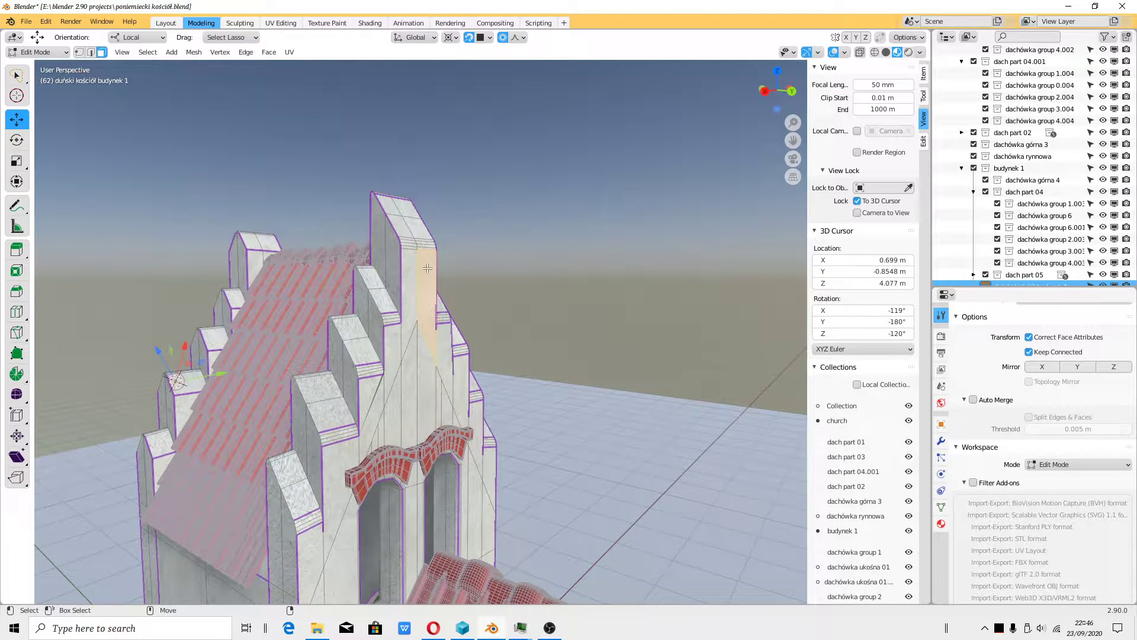
key(shift+d)
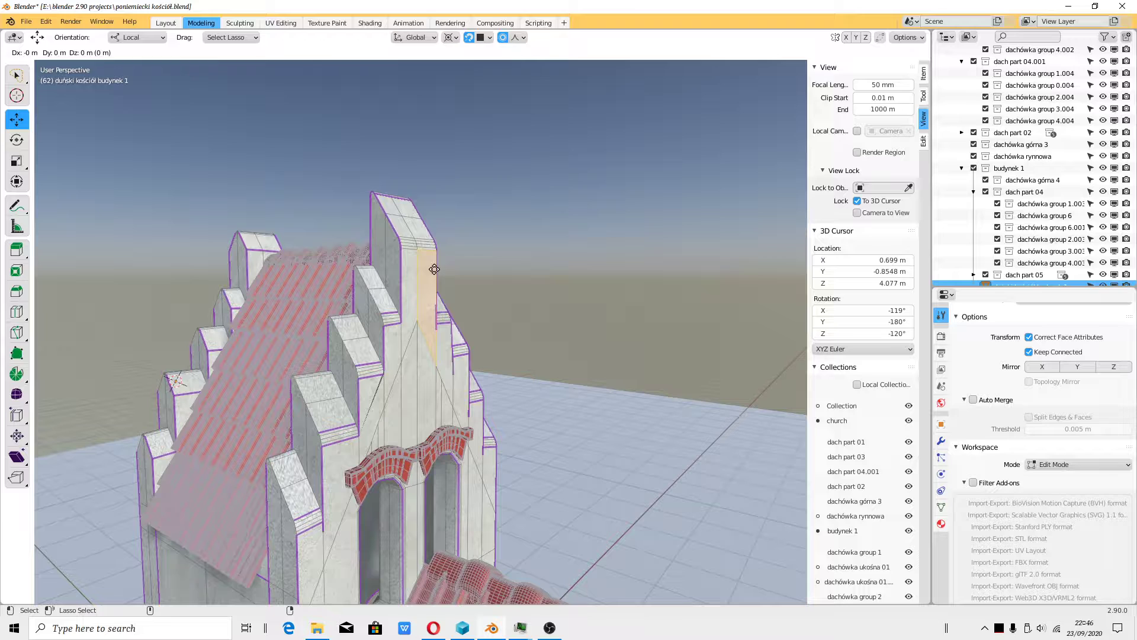
click(449, 269)
Separate the duplicated narrow face into its own object and select it in Object Mode.
click(220, 53)
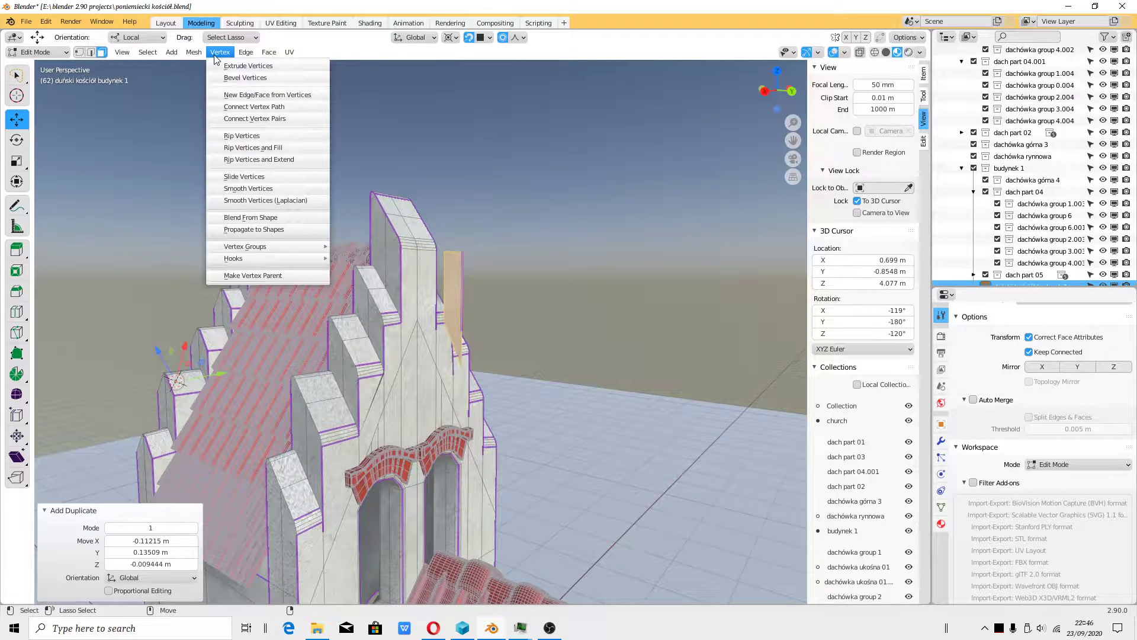
mouse_move(194, 52)
mouse_move(240, 160)
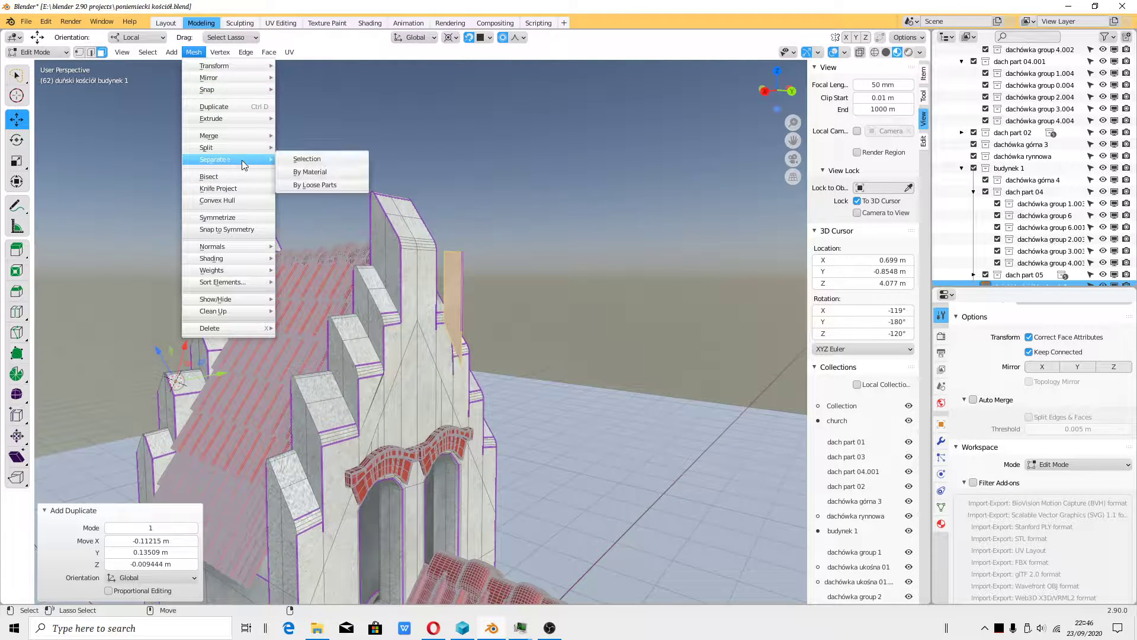
click(340, 170)
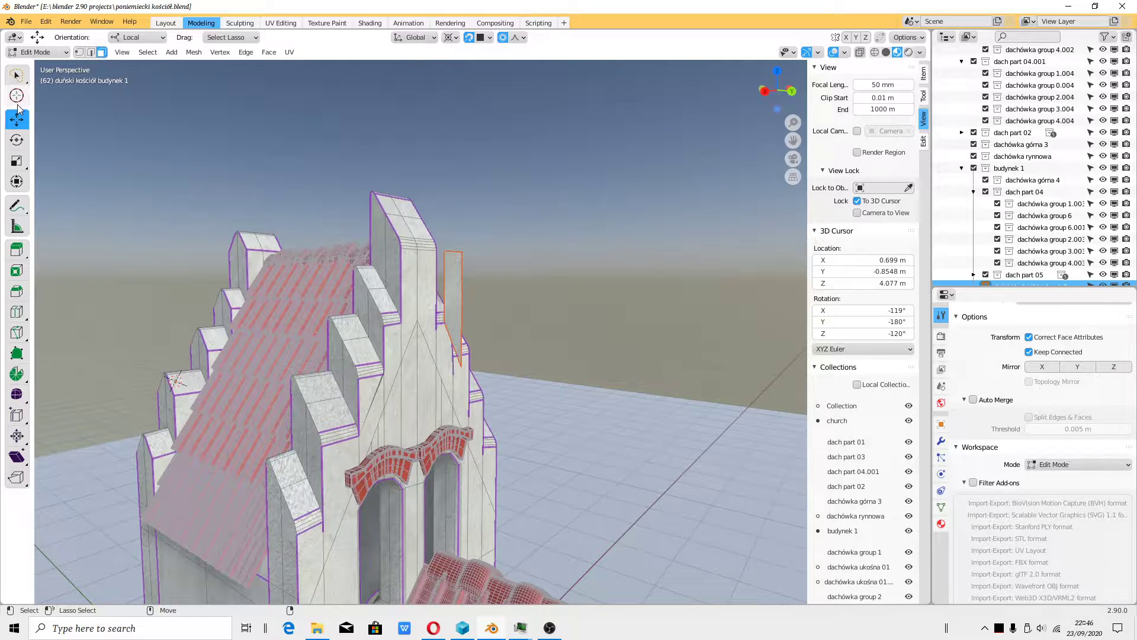
scroll(119, 82, down, 2)
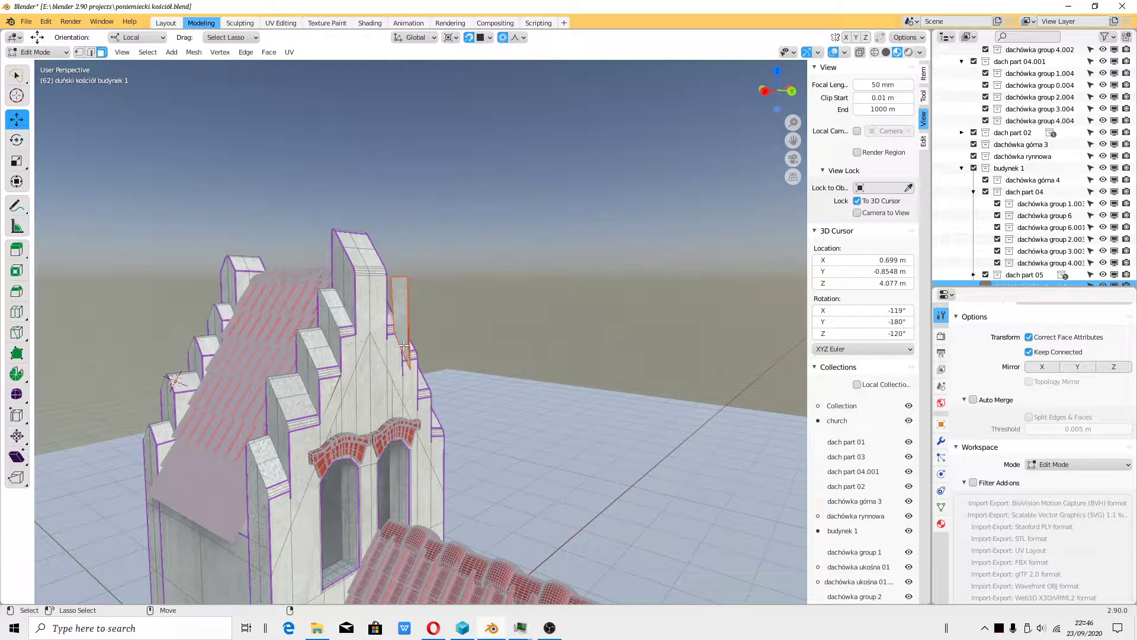
click(44, 51)
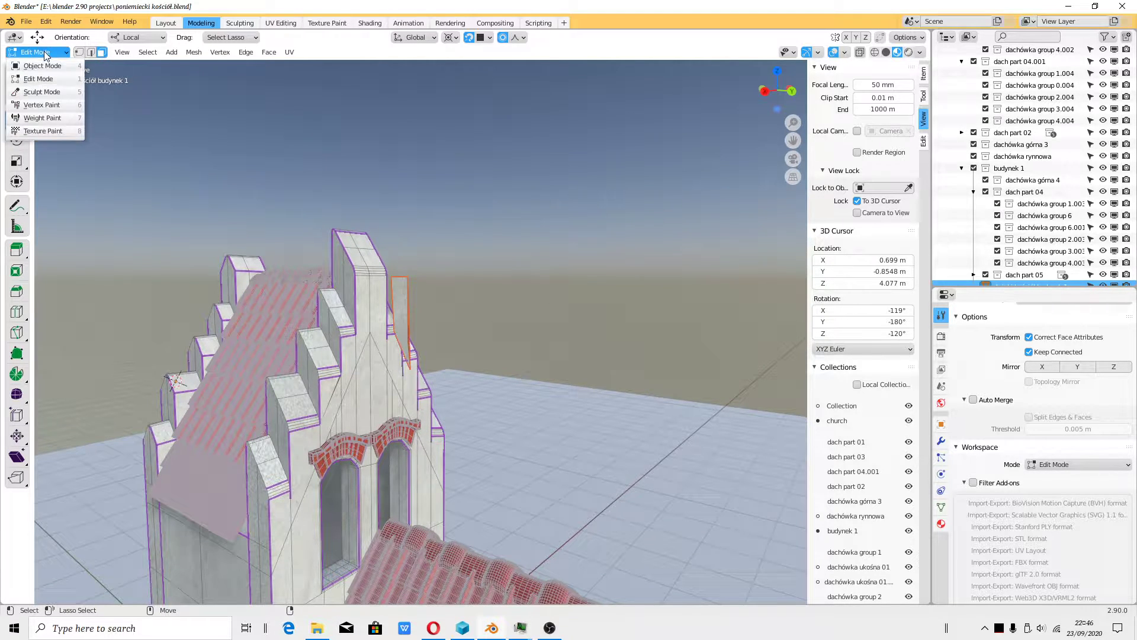
click(43, 62)
click(407, 303)
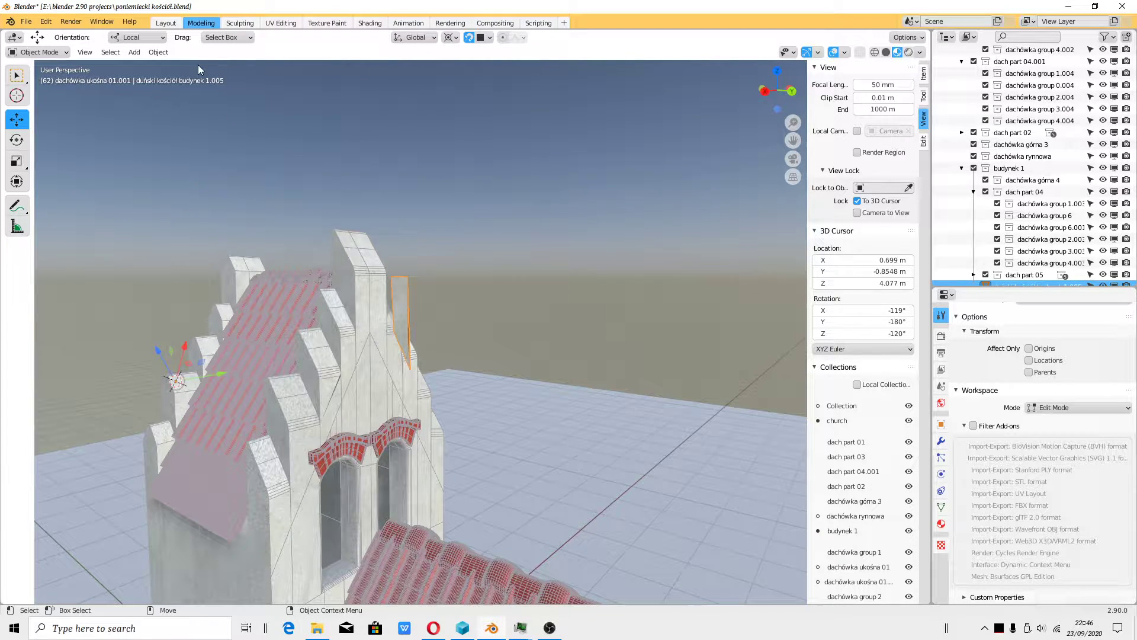
Set the separated face's origin to its geometry and snap the 3D cursor to the face.
click(158, 52)
mouse_move(189, 78)
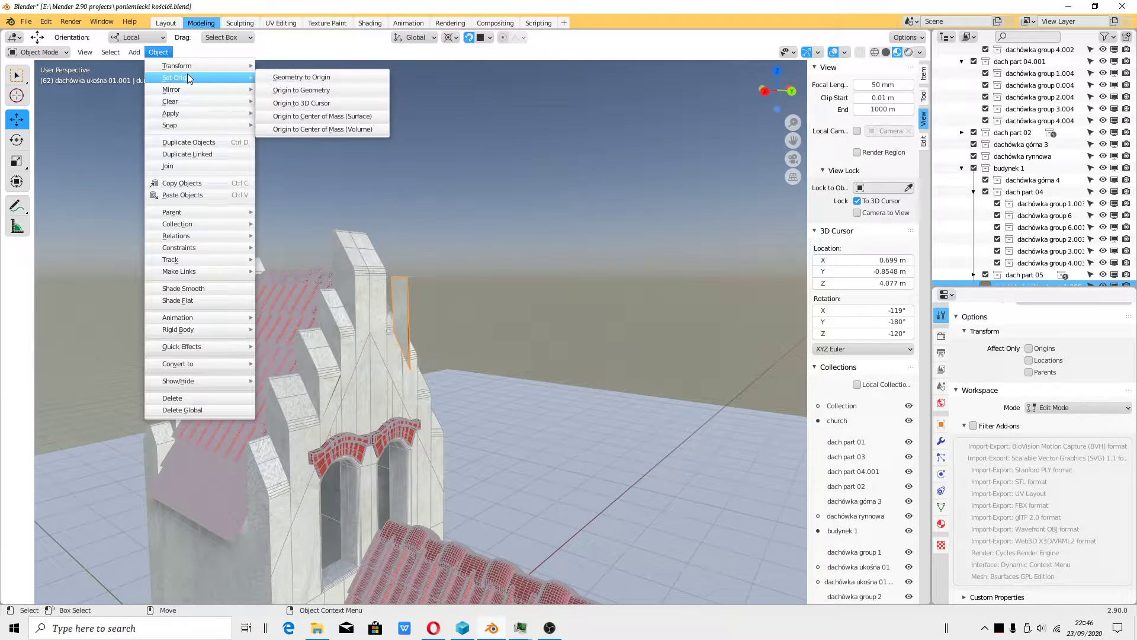
click(329, 90)
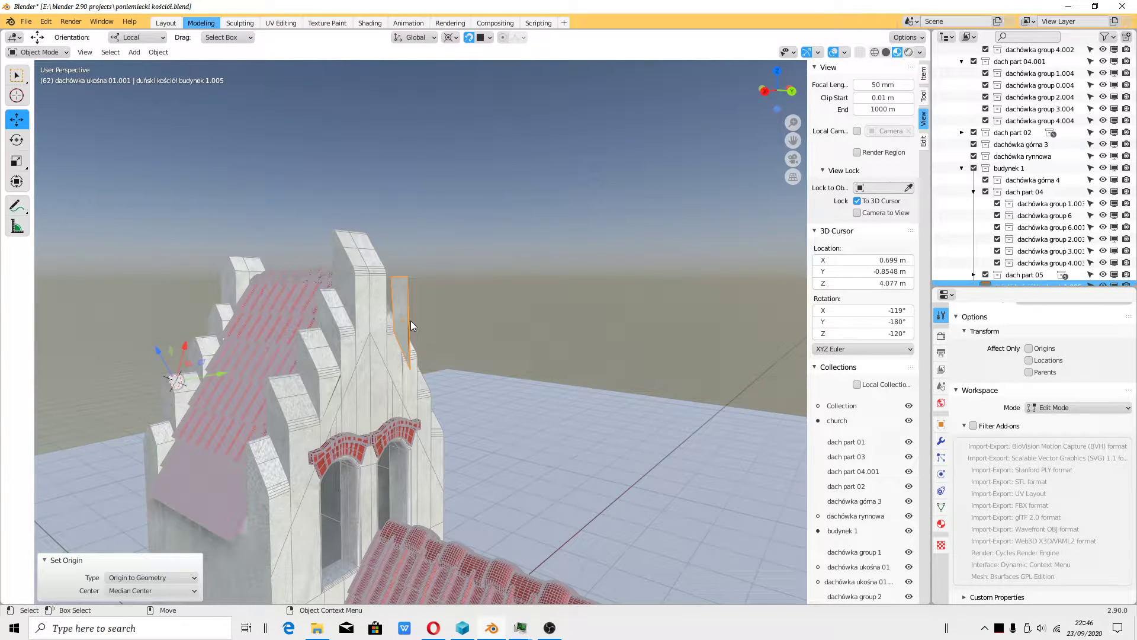
key(shift+s)
key(2)
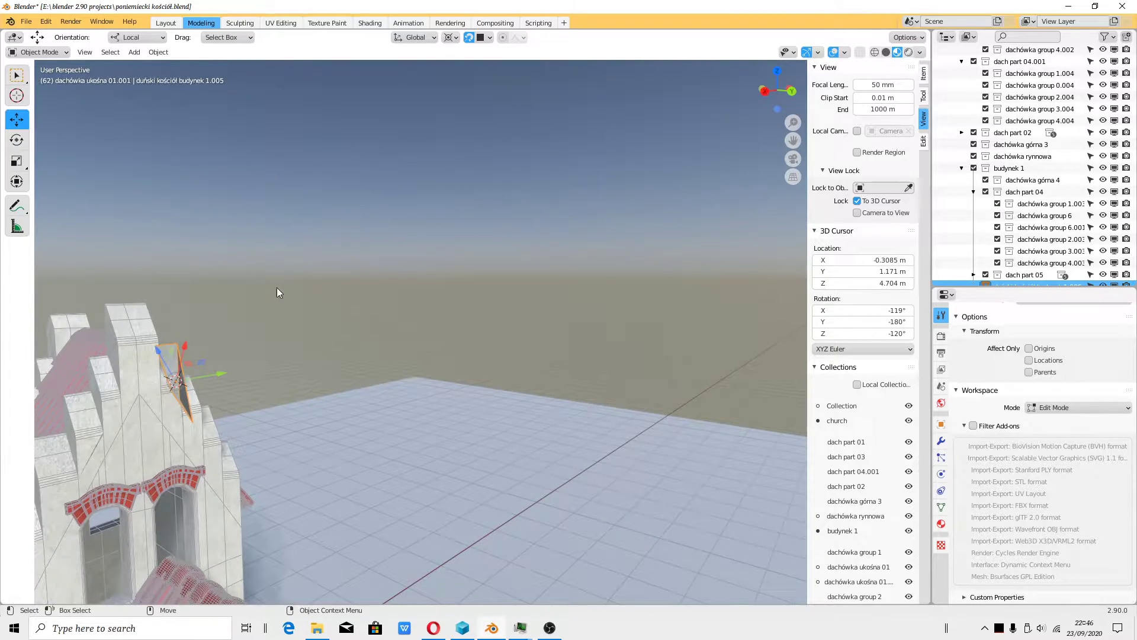
middle_drag(278, 292, 444, 368)
scroll(423, 351, up, 5)
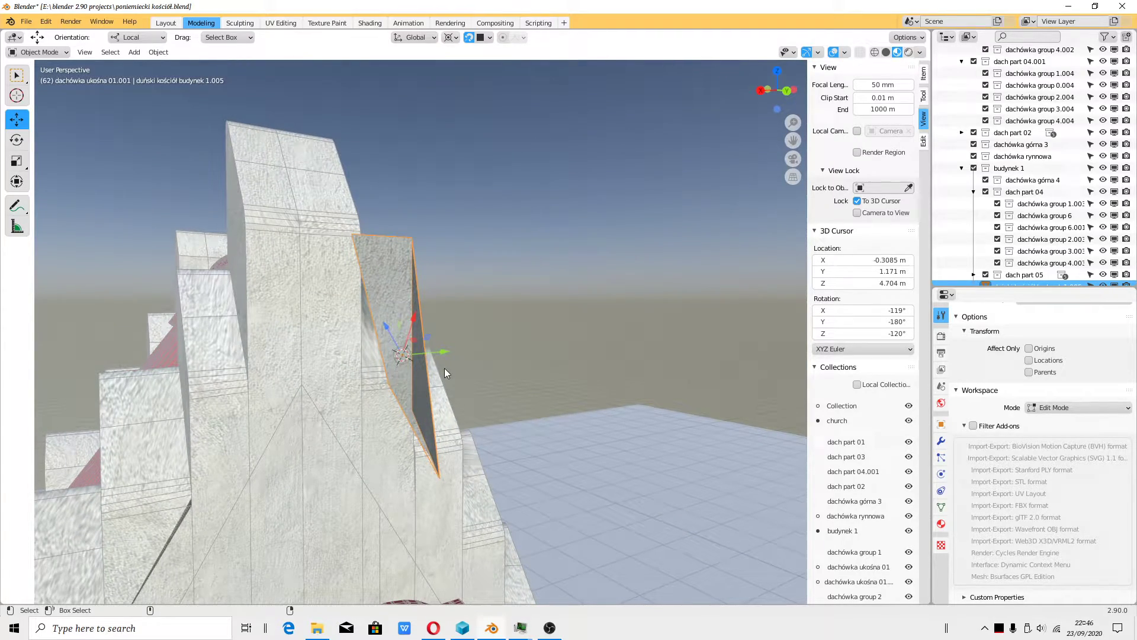
middle_drag(495, 292, 561, 303)
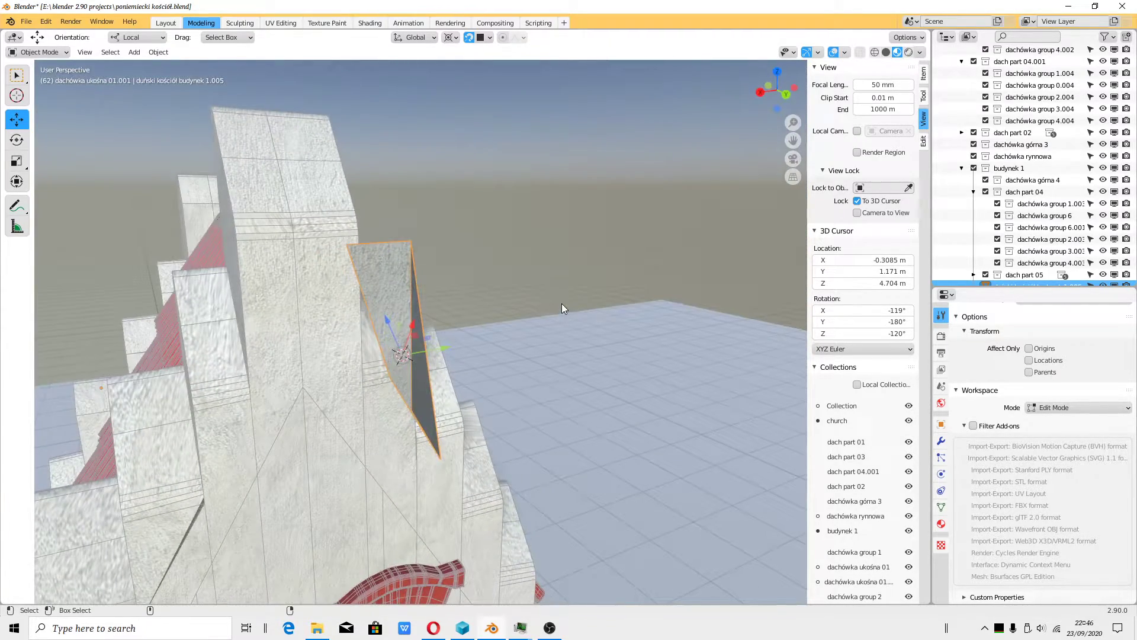
Undo the 3D cursor snap and the separated face's origin change.
key(shift+s)
key(2)
scroll(464, 318, down, 8)
shift+middle_drag(560, 344, 452, 349)
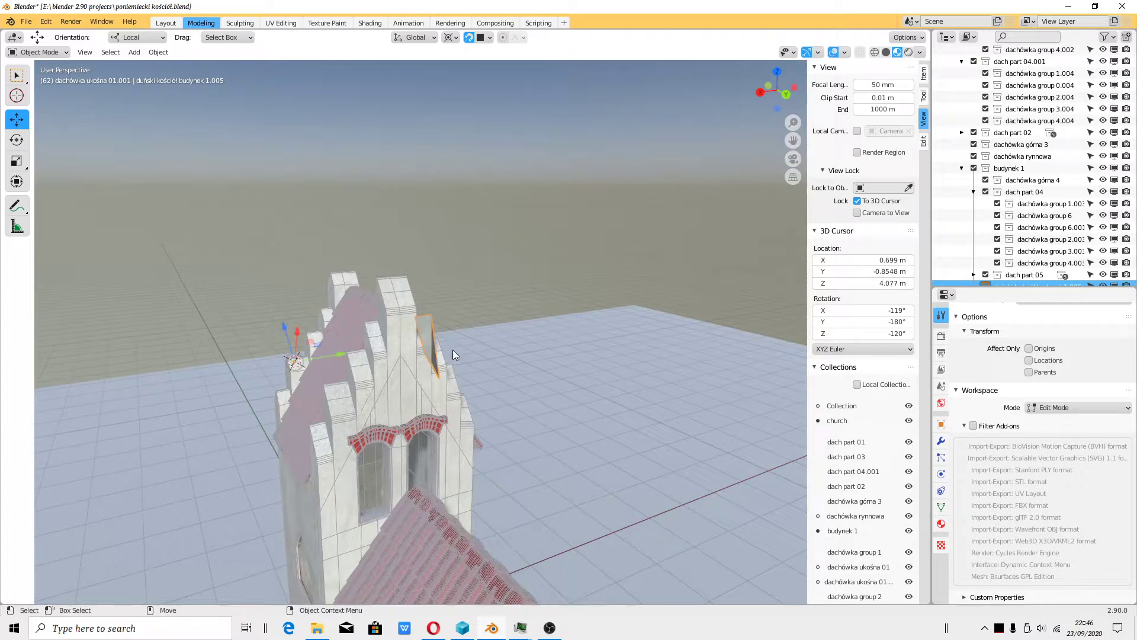
scroll(453, 351, up, 4)
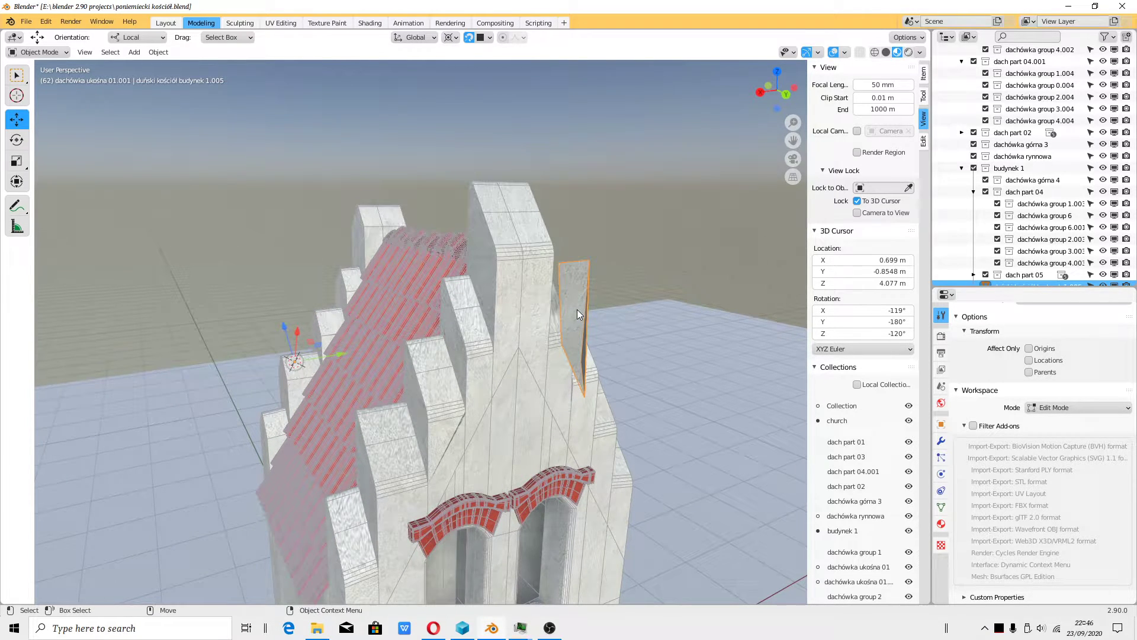
Reapply Origin to Geometry on the separated narrow face and snap the 3D cursor to its new origin.
click(158, 52)
mouse_move(207, 77)
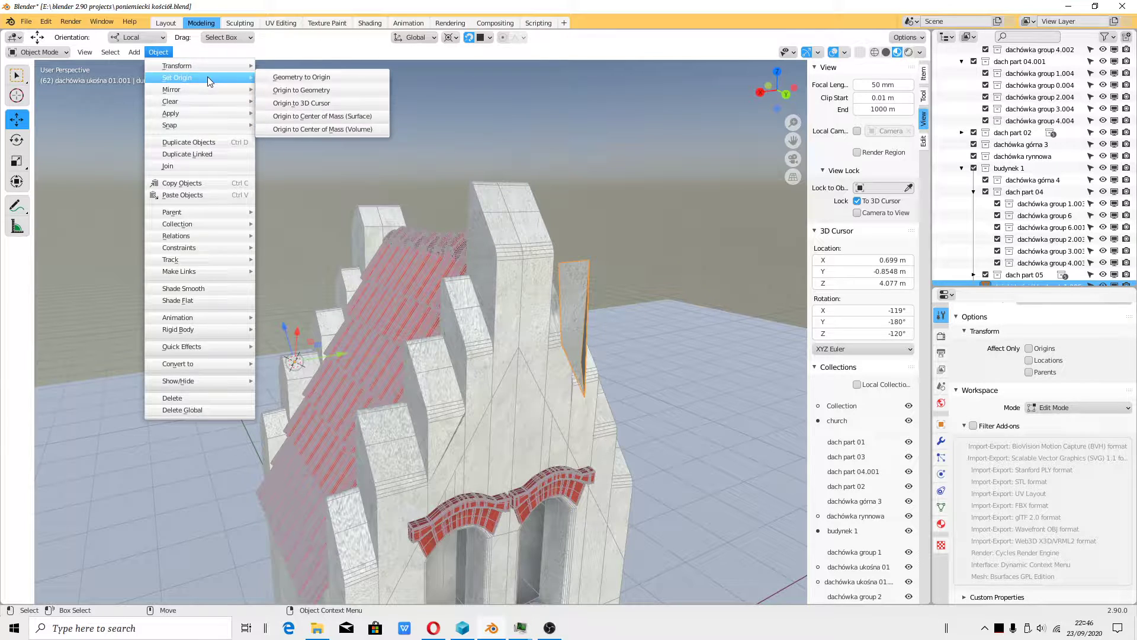
click(343, 89)
shift+right_click(570, 322)
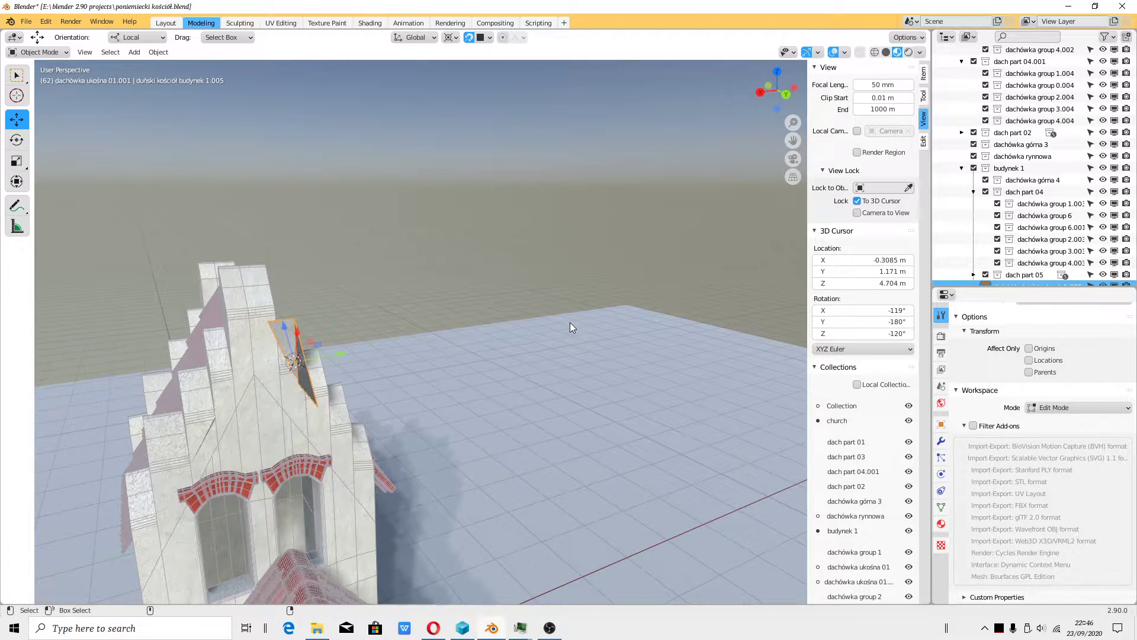
Delete the separated narrow face object.
middle_drag(401, 356, 490, 389)
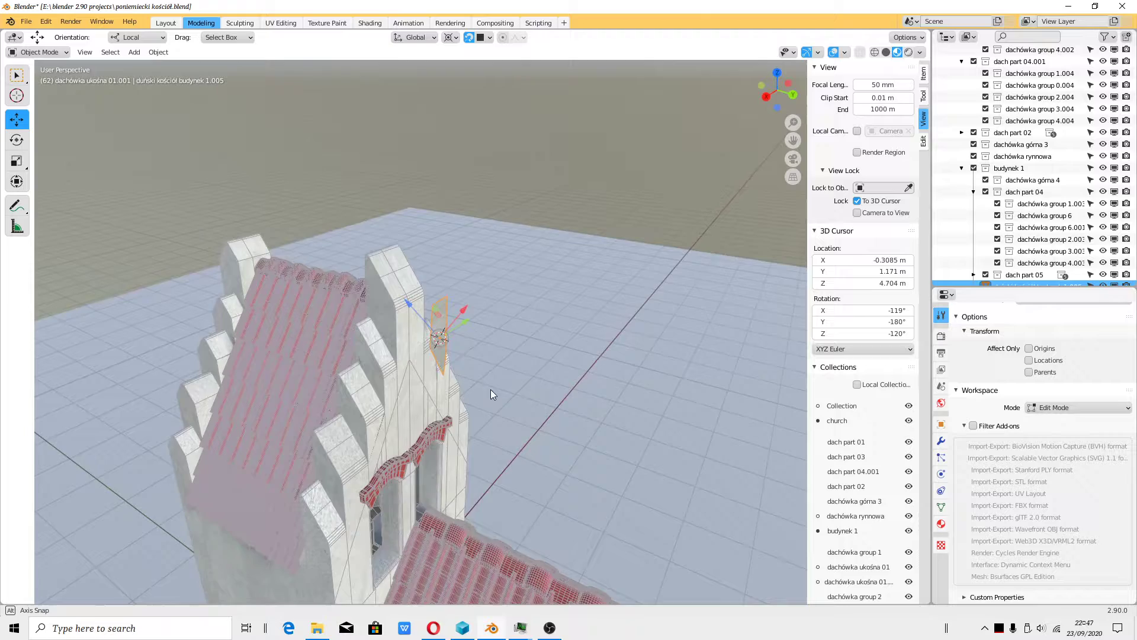
scroll(455, 371, up, 5)
key(Delete)
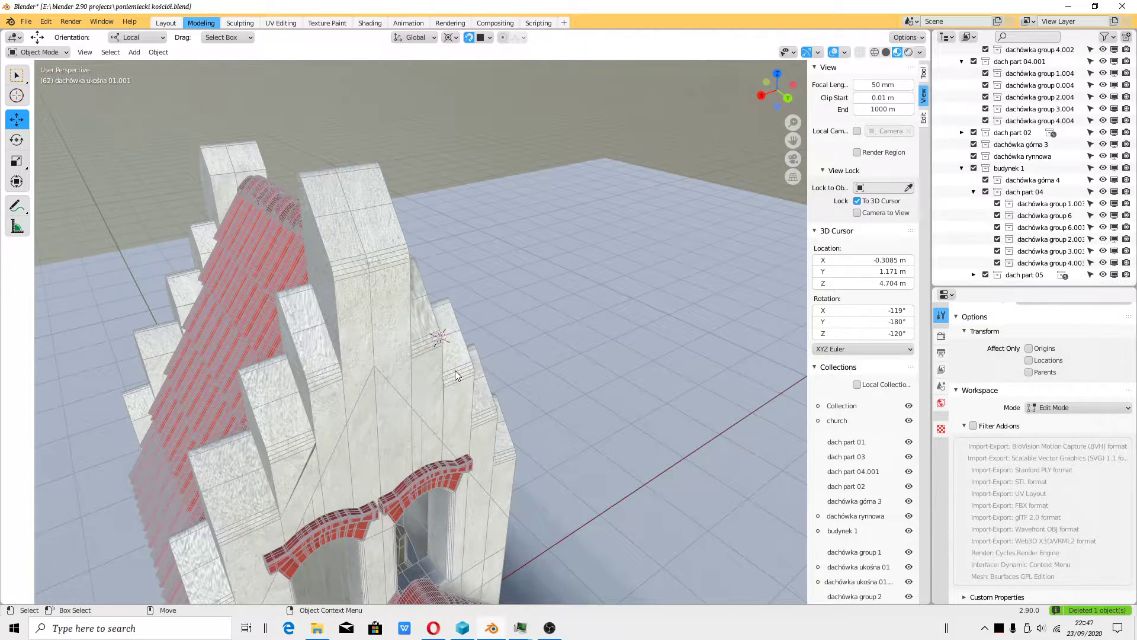
With snapping and proportional editing off, duplicate two adjacent faces below the highest pinnacle, offsetting them about -0.065 m X, 0.071 m Y, 0.005 m Z.
click(366, 304)
middle_drag(386, 350, 416, 337)
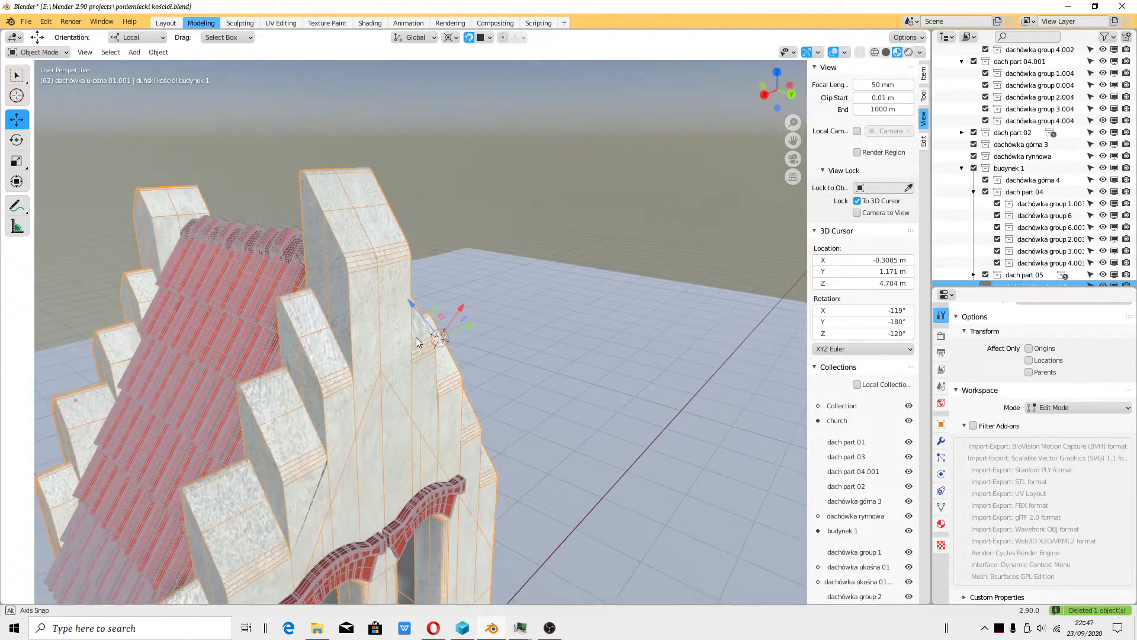
click(56, 52)
click(32, 78)
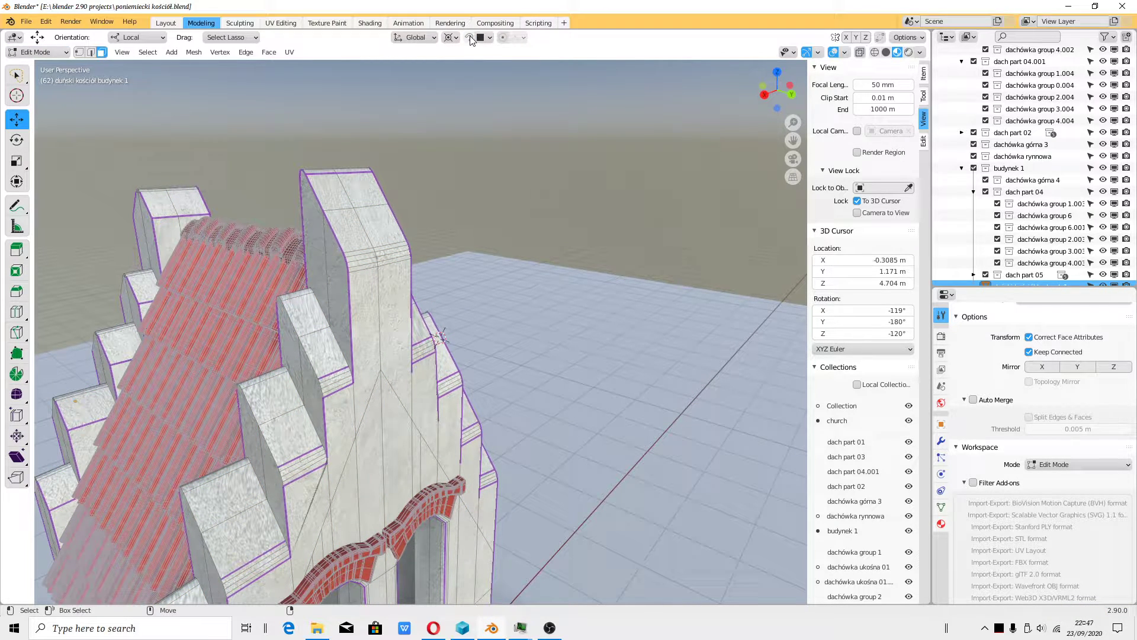
click(377, 336)
shift+click(391, 335)
key(shift+d)
click(439, 341)
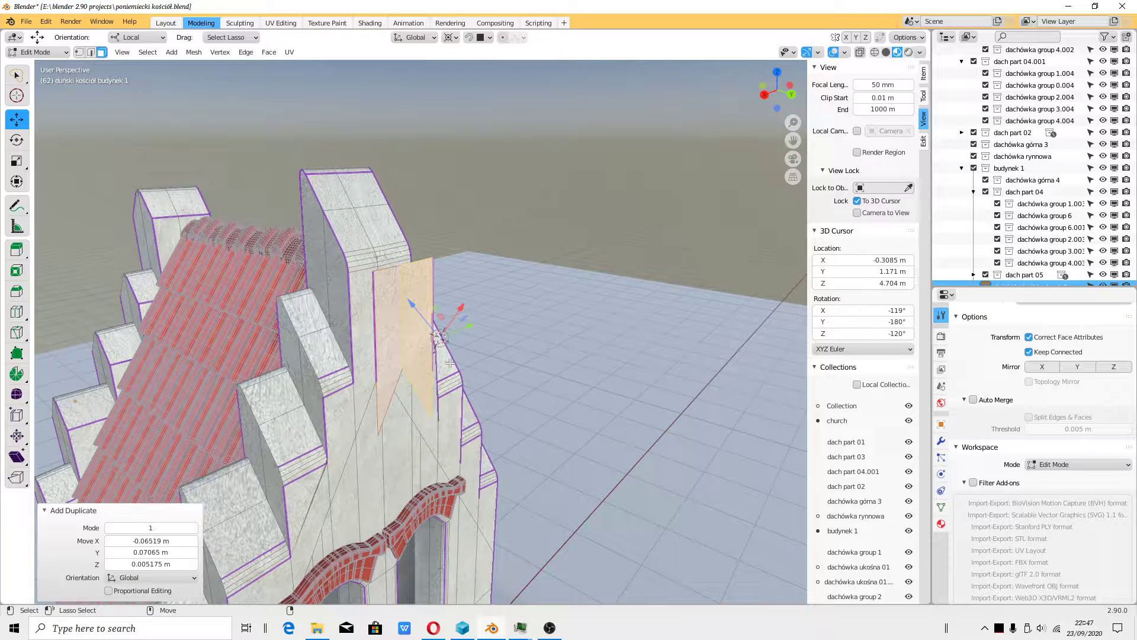
Separate the two duplicated faces into their own object and select it in Object Mode.
click(194, 52)
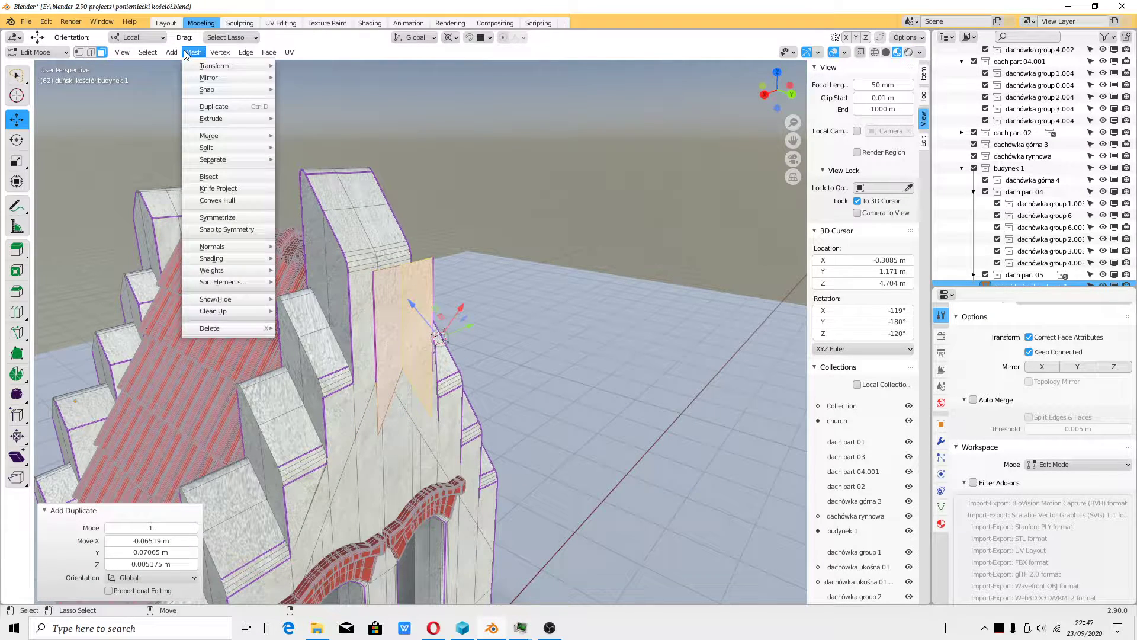
mouse_move(242, 160)
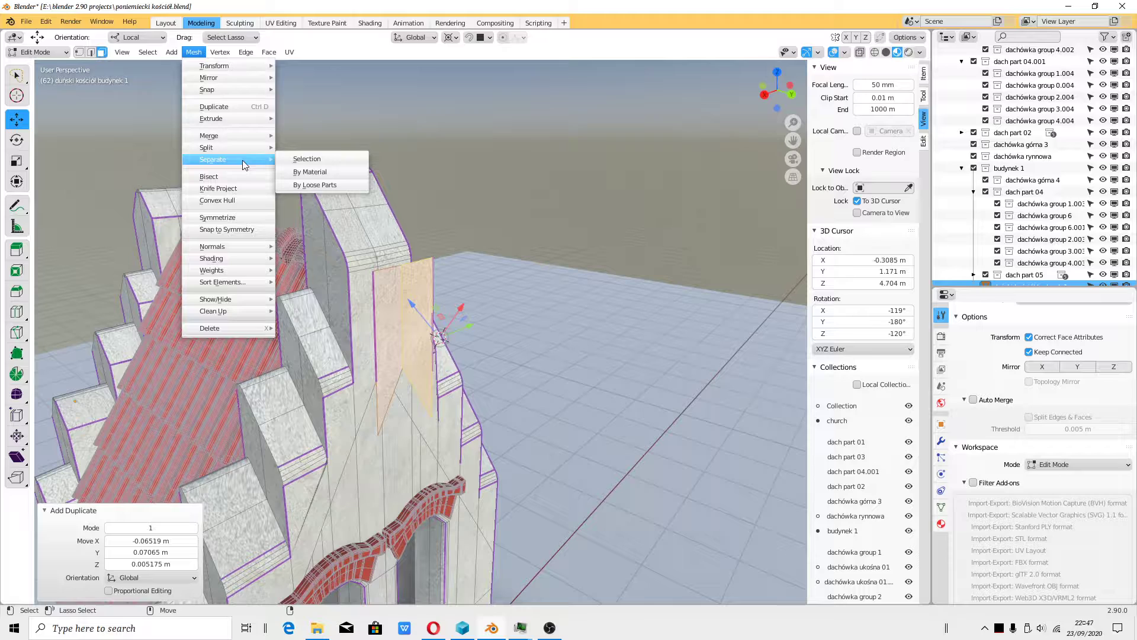
click(307, 158)
click(39, 52)
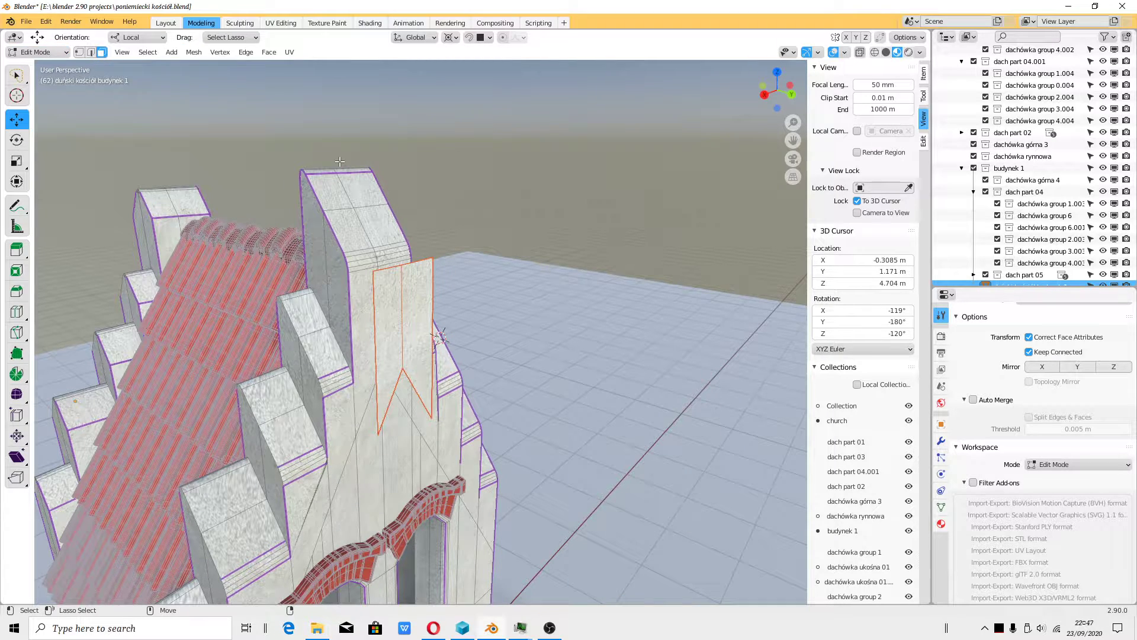
middle_drag(514, 250, 370, 146)
click(58, 52)
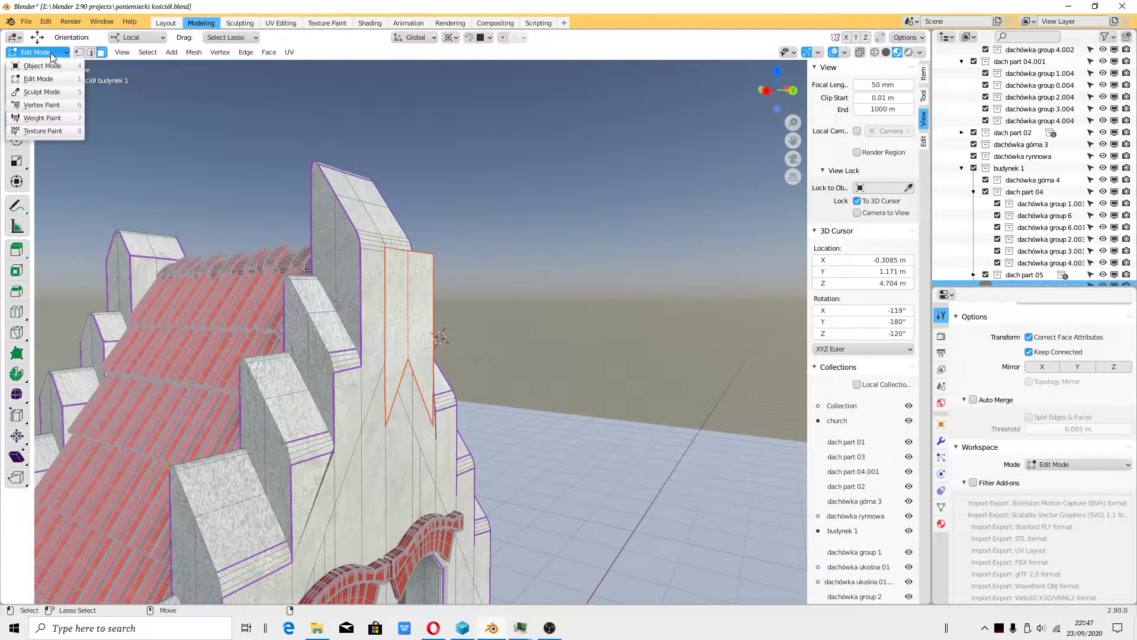
click(33, 66)
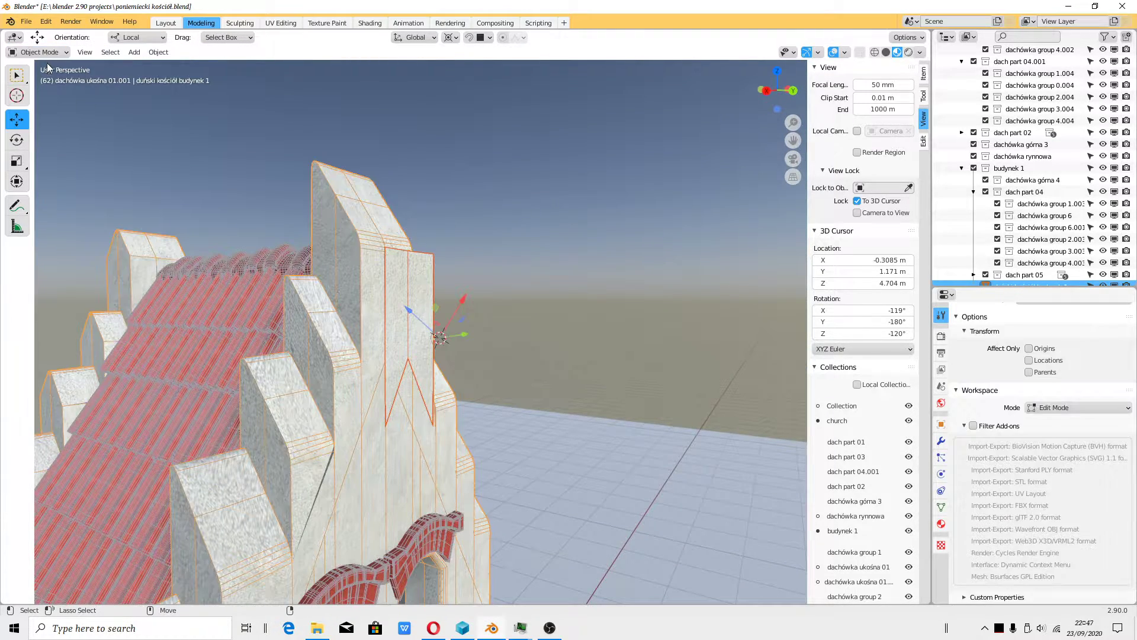
click(432, 264)
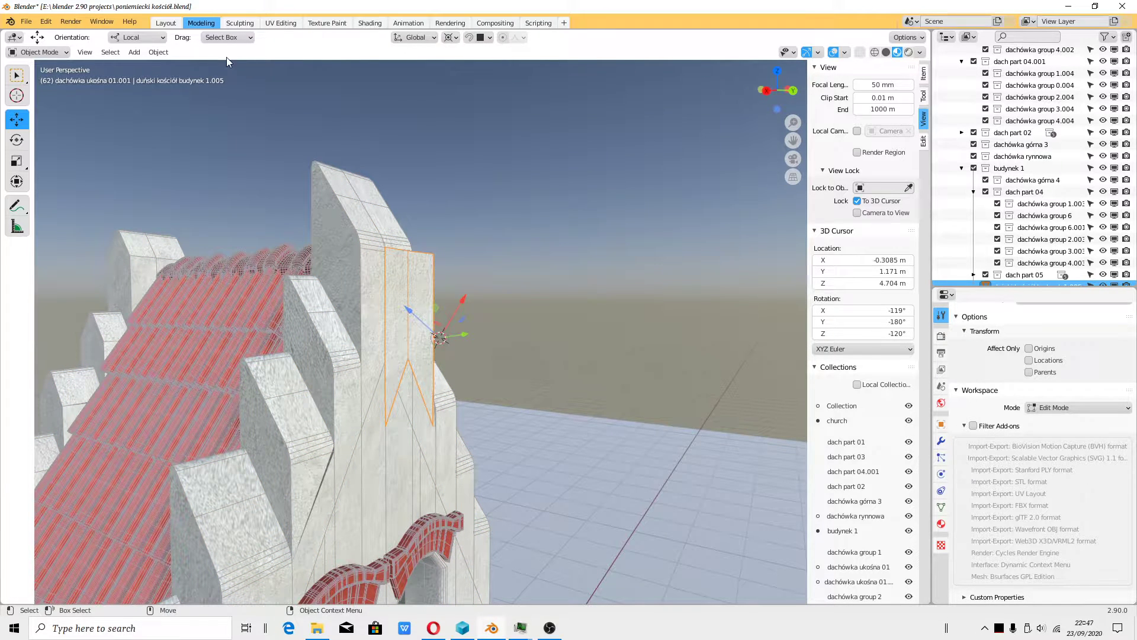
Set the two-face object's origin to its geometry and snap the 3D cursor to that origin.
click(159, 52)
mouse_move(183, 77)
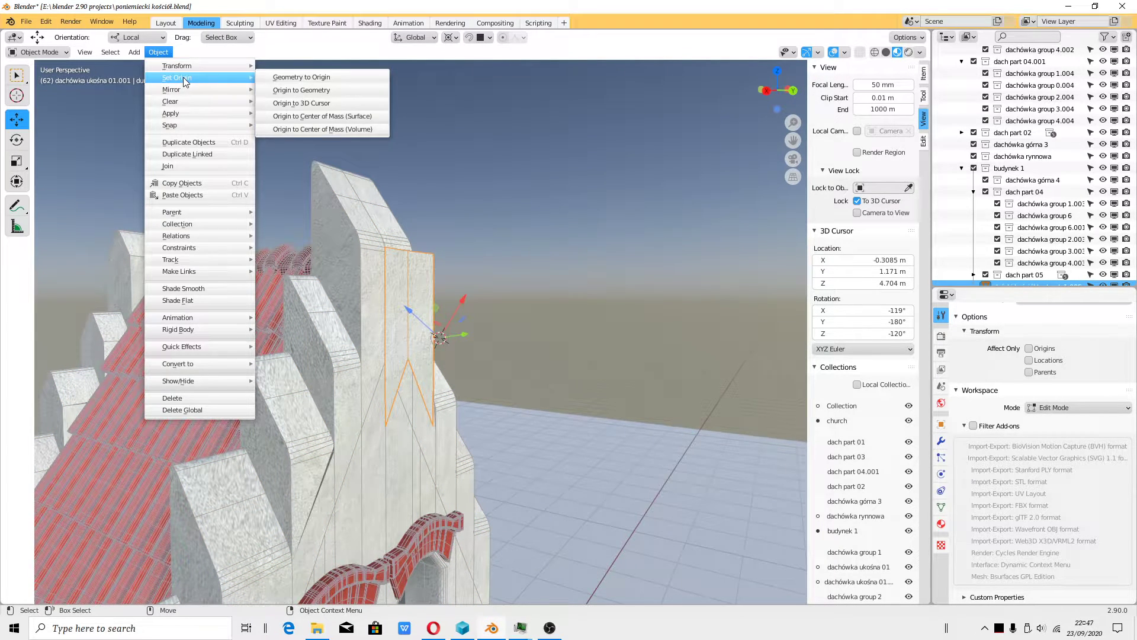
click(307, 90)
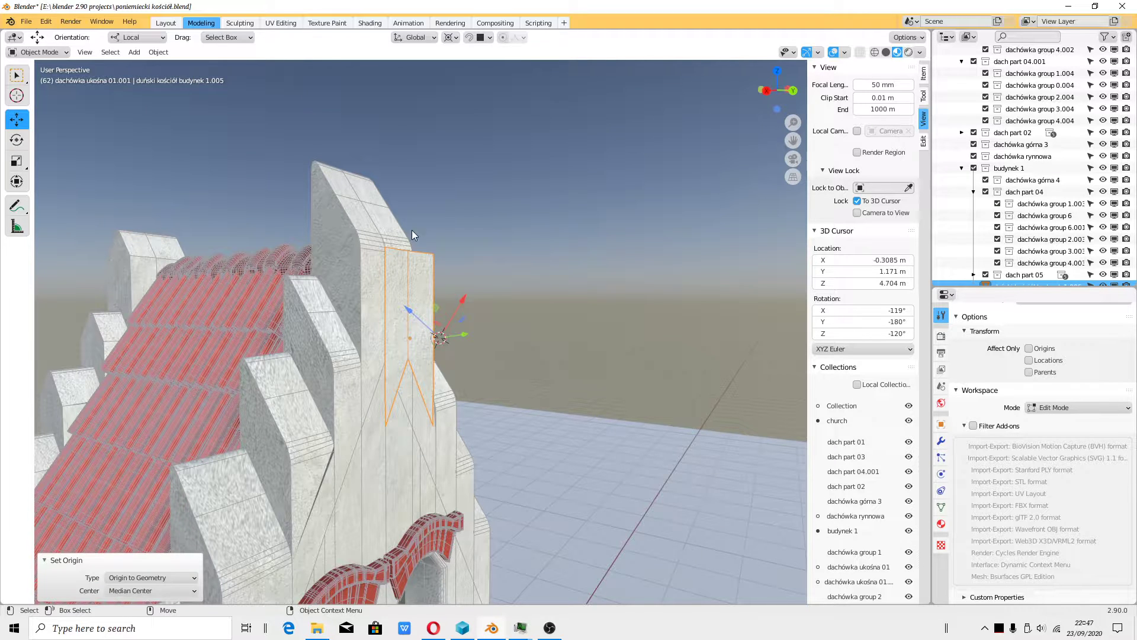
shift+right_click(450, 321)
middle_drag(630, 340, 648, 450)
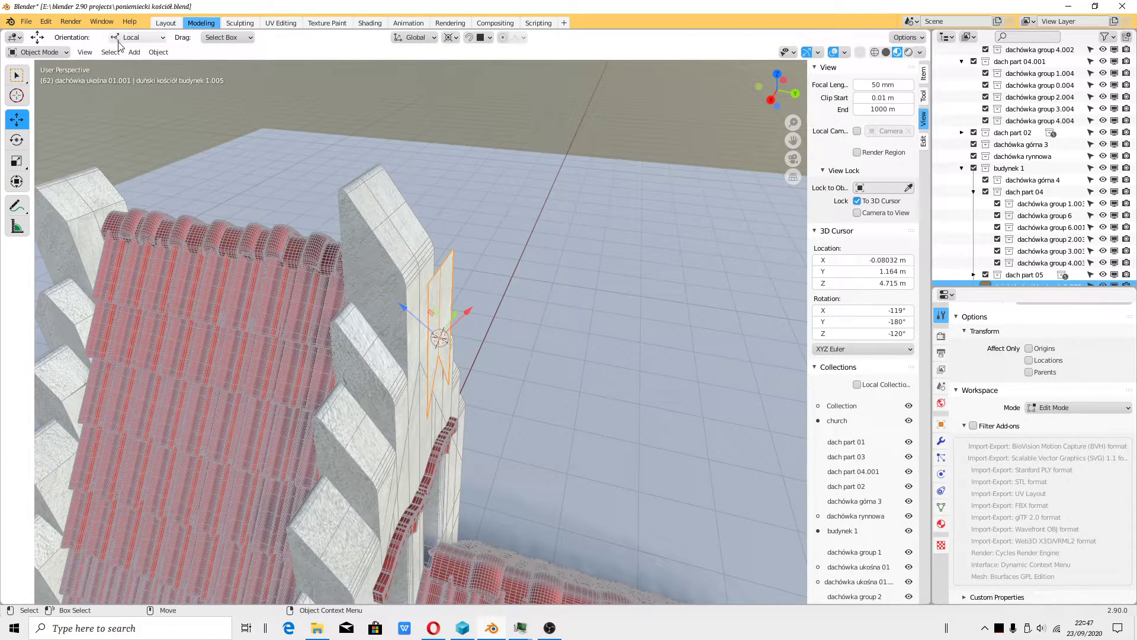
Set the Move tool's transform orientation to Cursor for the two-face object.
click(137, 37)
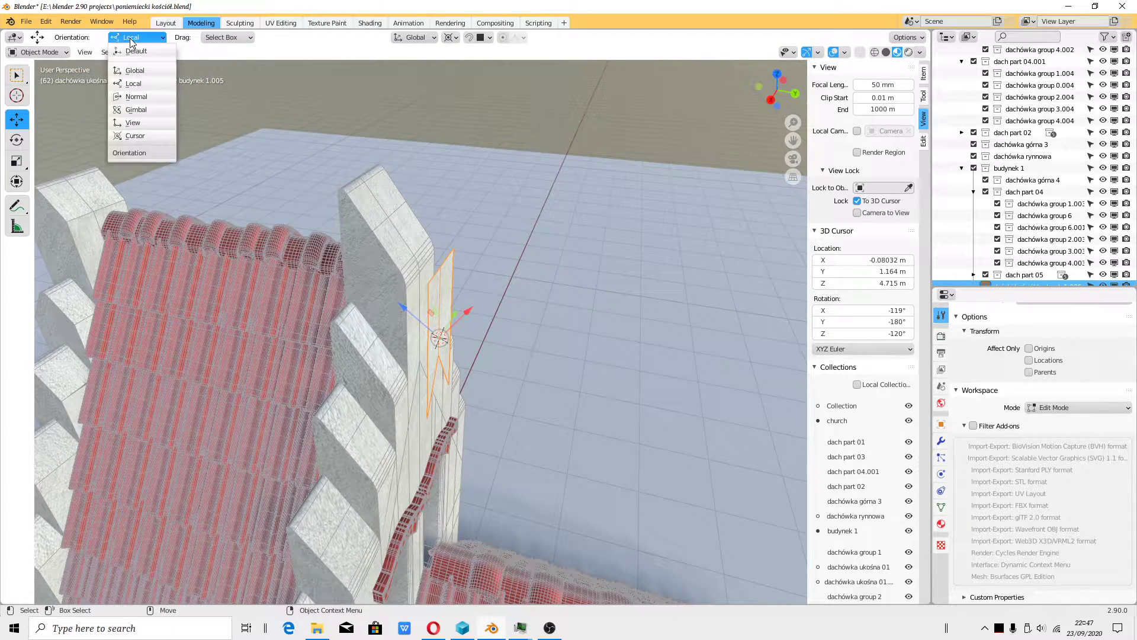
click(135, 136)
middle_drag(540, 360, 545, 325)
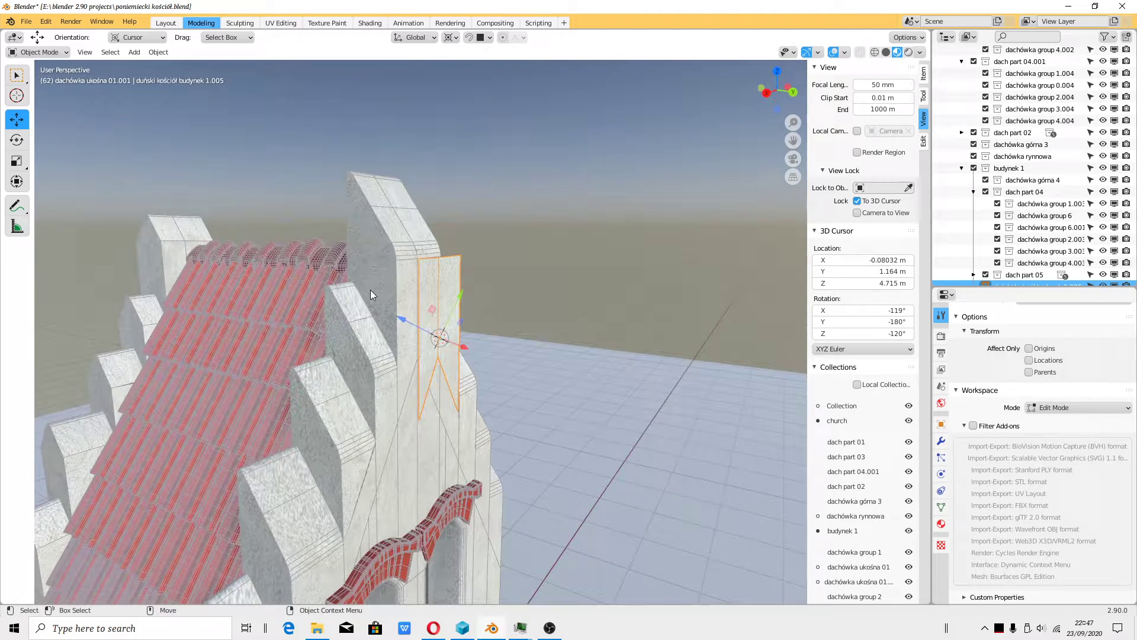
Set the Cursor tool's orientation to Geometry and place the 3D cursor on the two-face object at about X -0.061, Y 1.164, Z 4.817 m.
key(shift+space)
key(space)
click(207, 38)
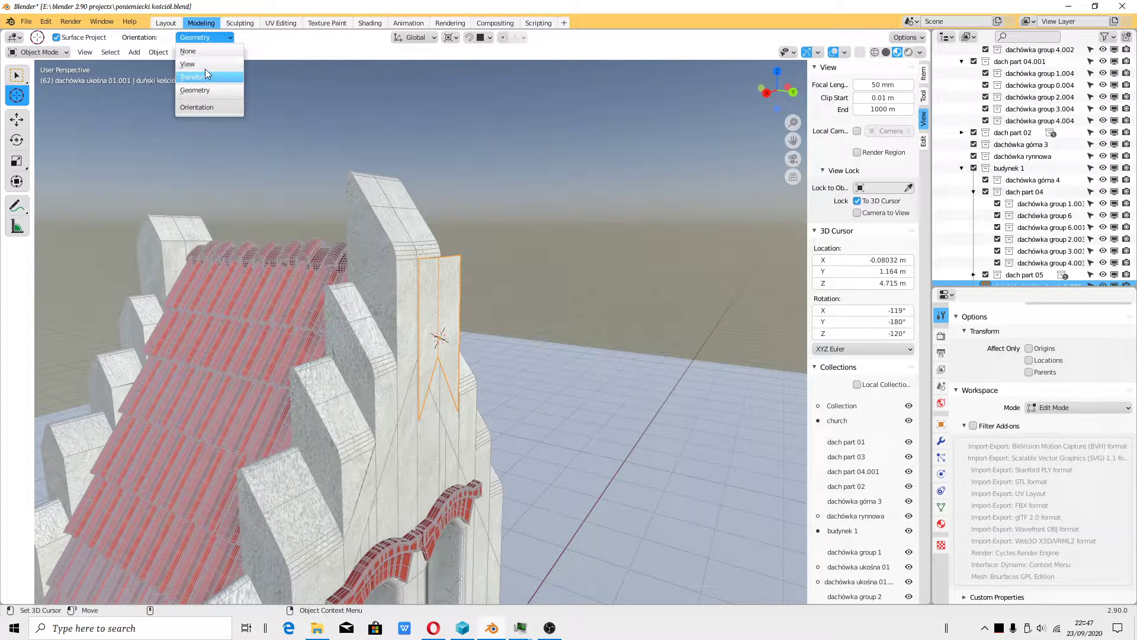
click(198, 90)
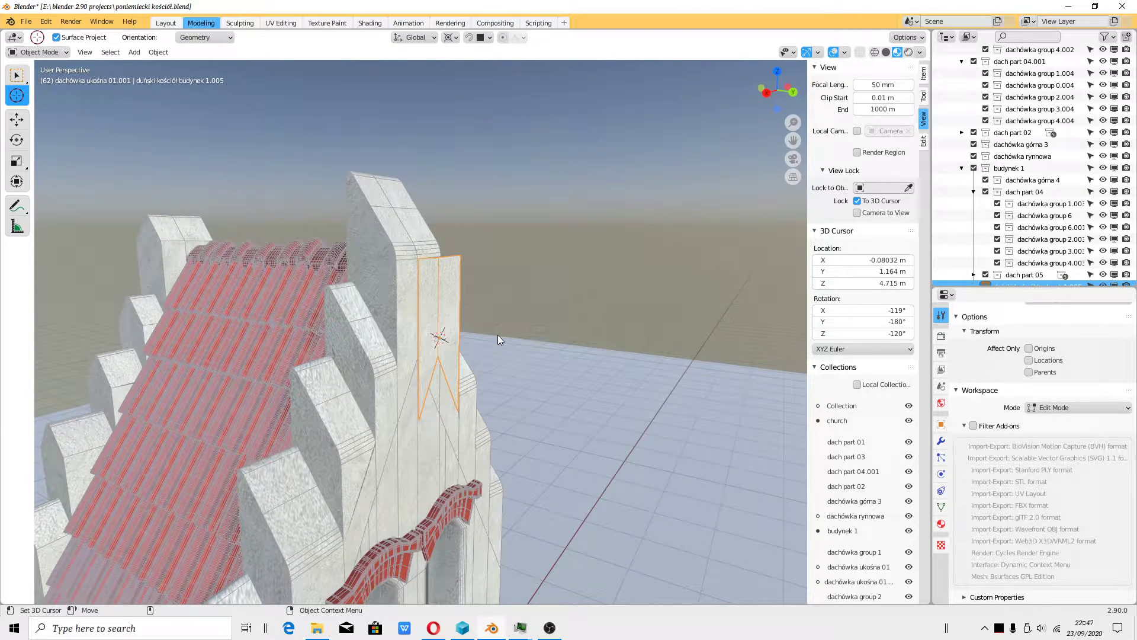
click(437, 317)
Move the two-face object about 0.261 m away from the tower along the cursor's Z axis.
key(shift+space)
key(g)
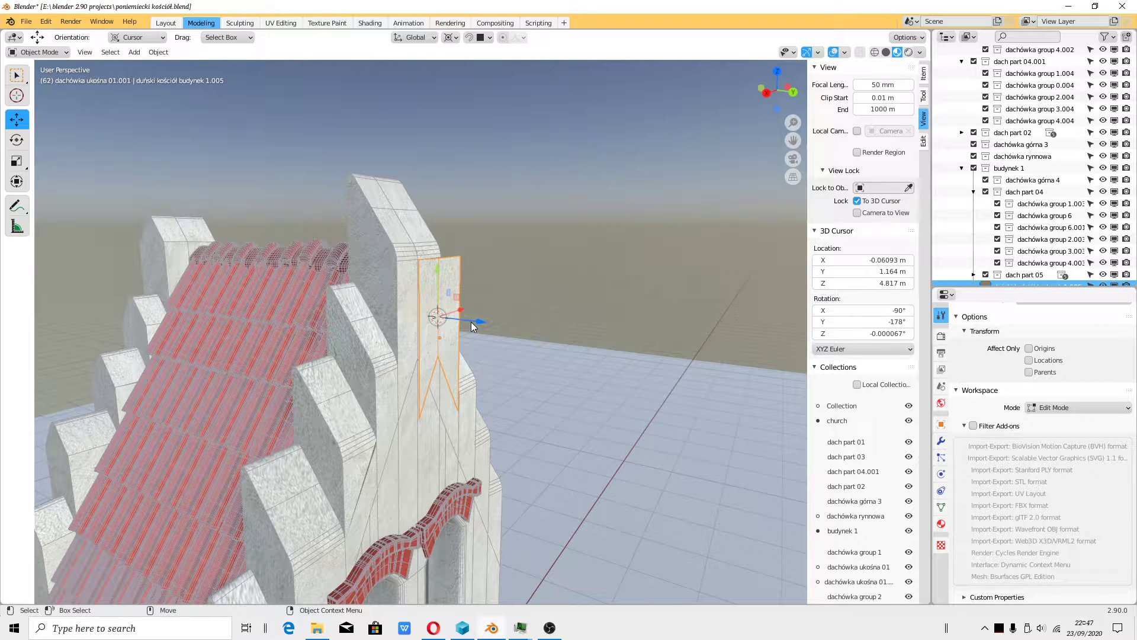
drag(471, 321, 533, 360)
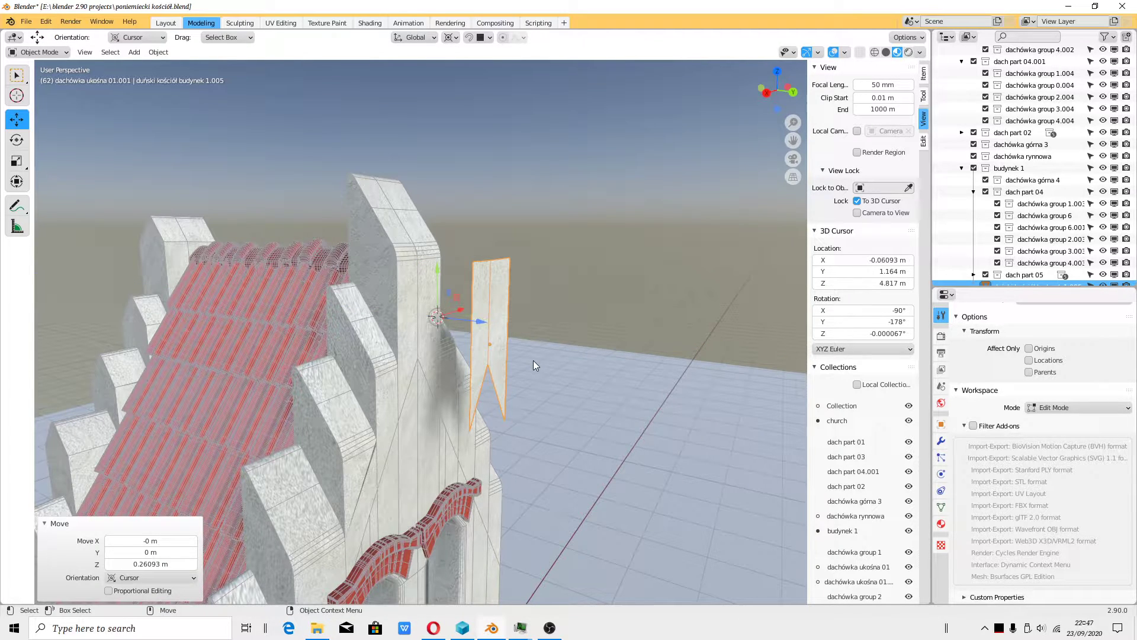
With the pivot point set to Active Element, move the two-face object farther out along the cursor's Z axis and snap the 3D cursor to it.
click(451, 38)
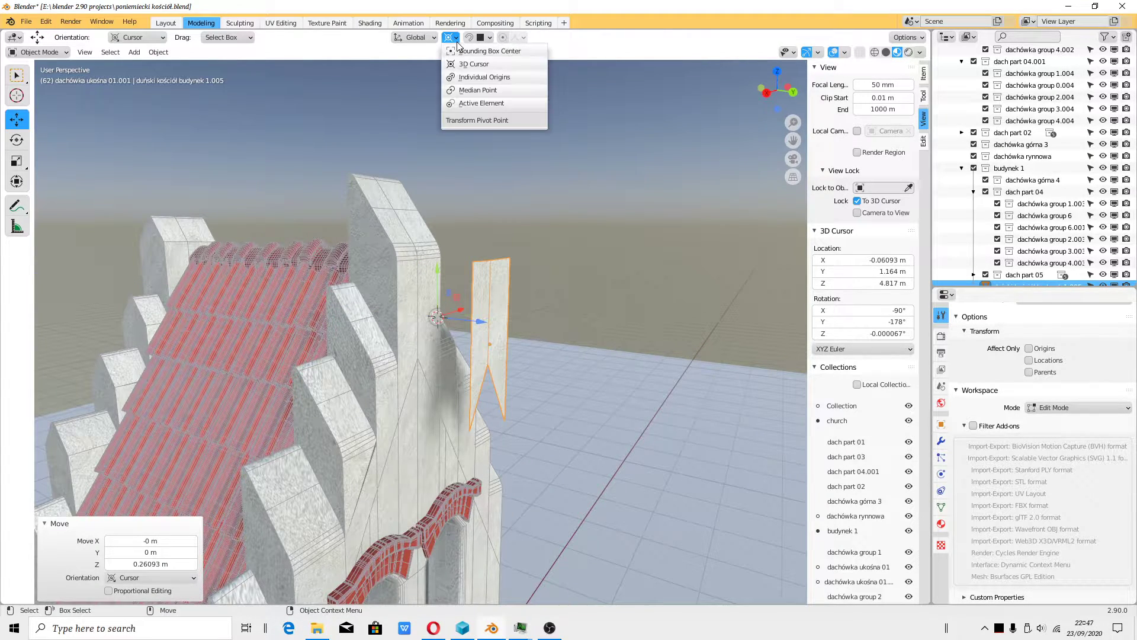
click(482, 105)
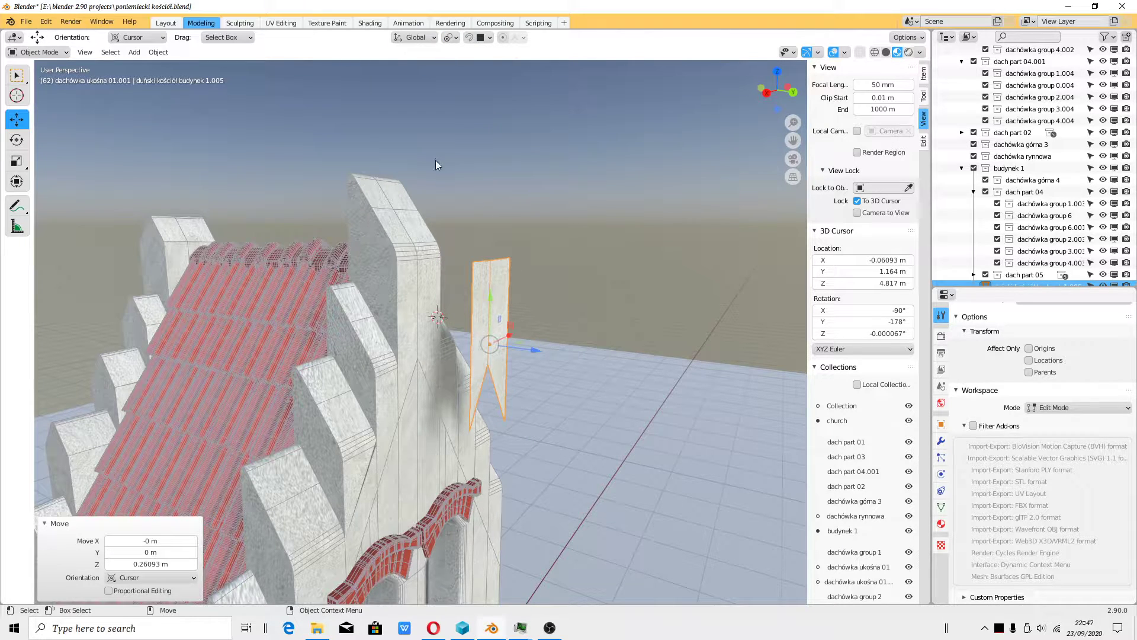
drag(514, 352, 677, 377)
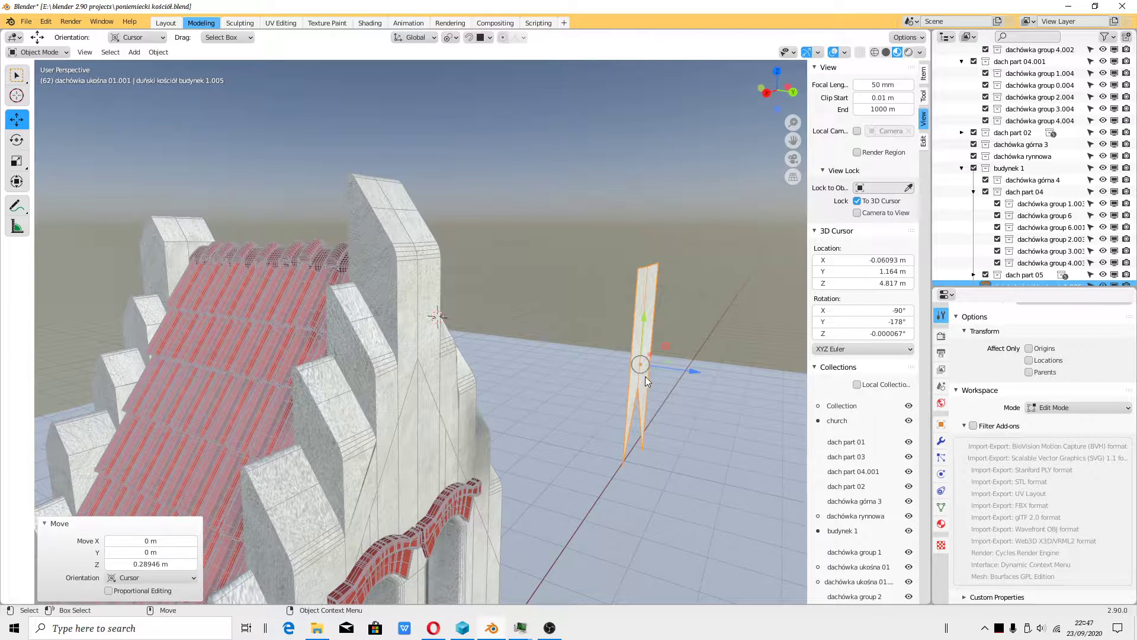
shift+right_click(648, 375)
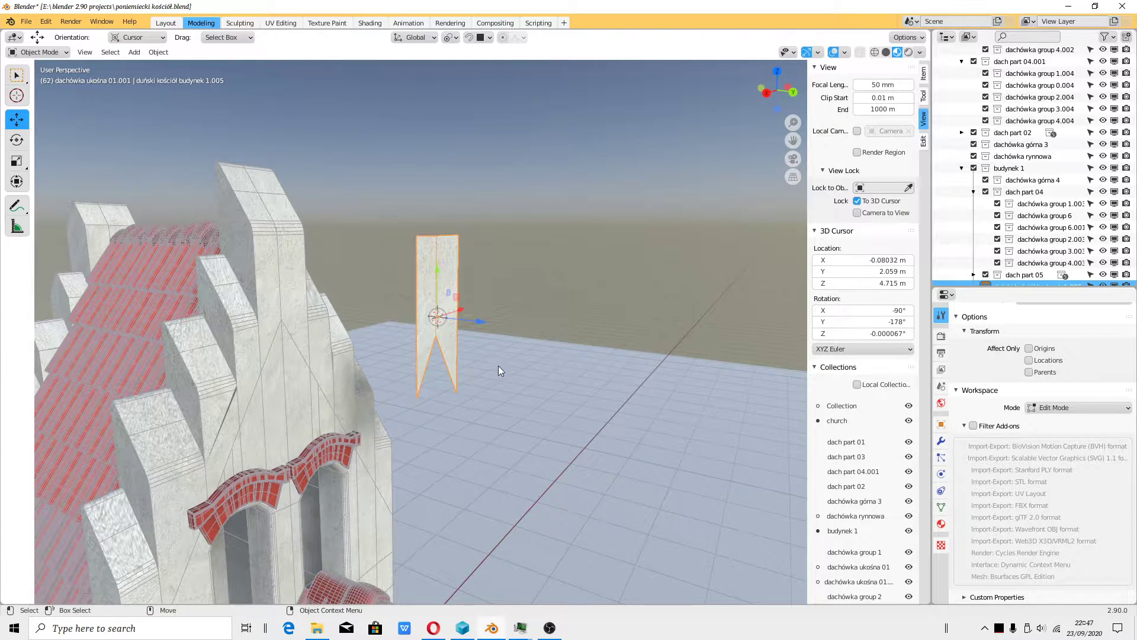
Place the 3D cursor near the two-face object's upper corner at about X 0.077, Y 2.059, Z 5.055 m and return to the Move tool.
middle_drag(499, 365, 453, 328)
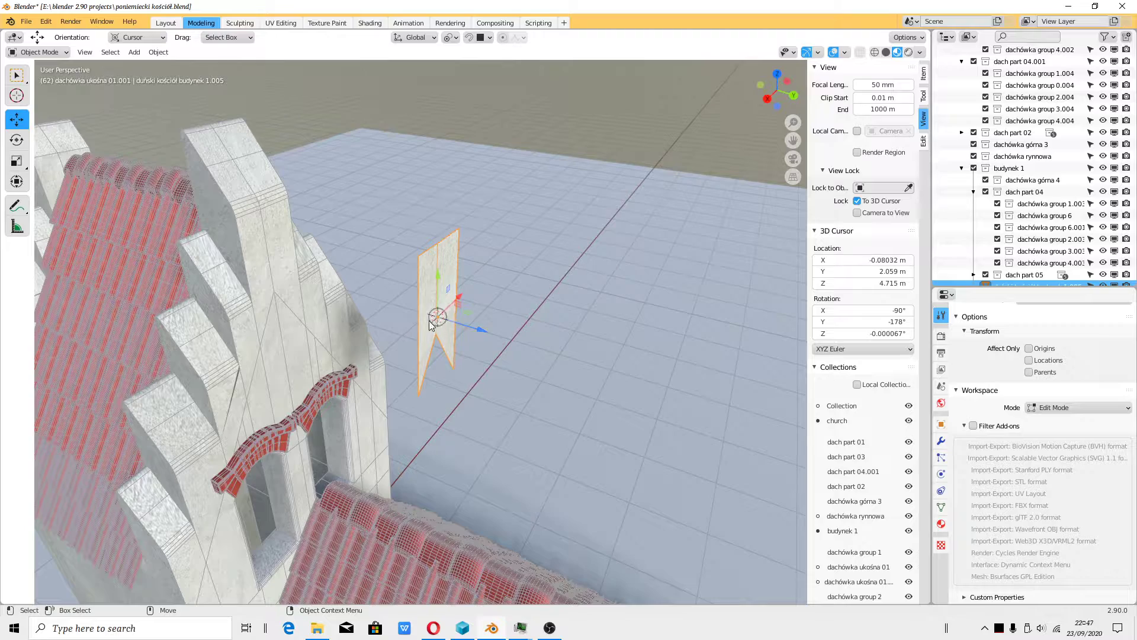
scroll(439, 328, up, 5)
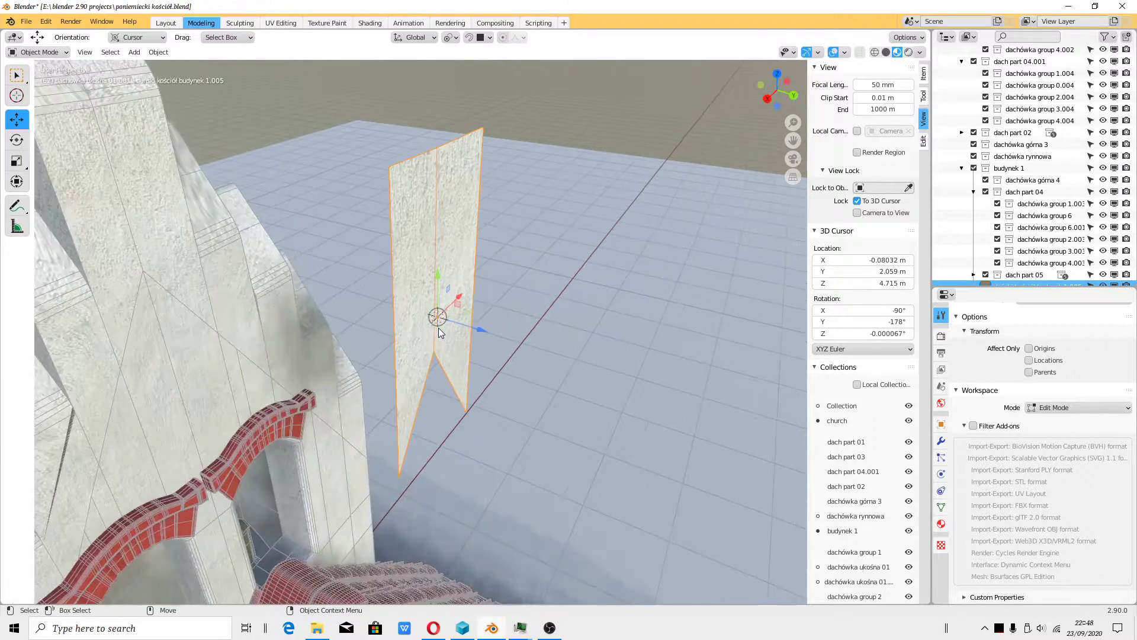
middle_drag(466, 416, 365, 457)
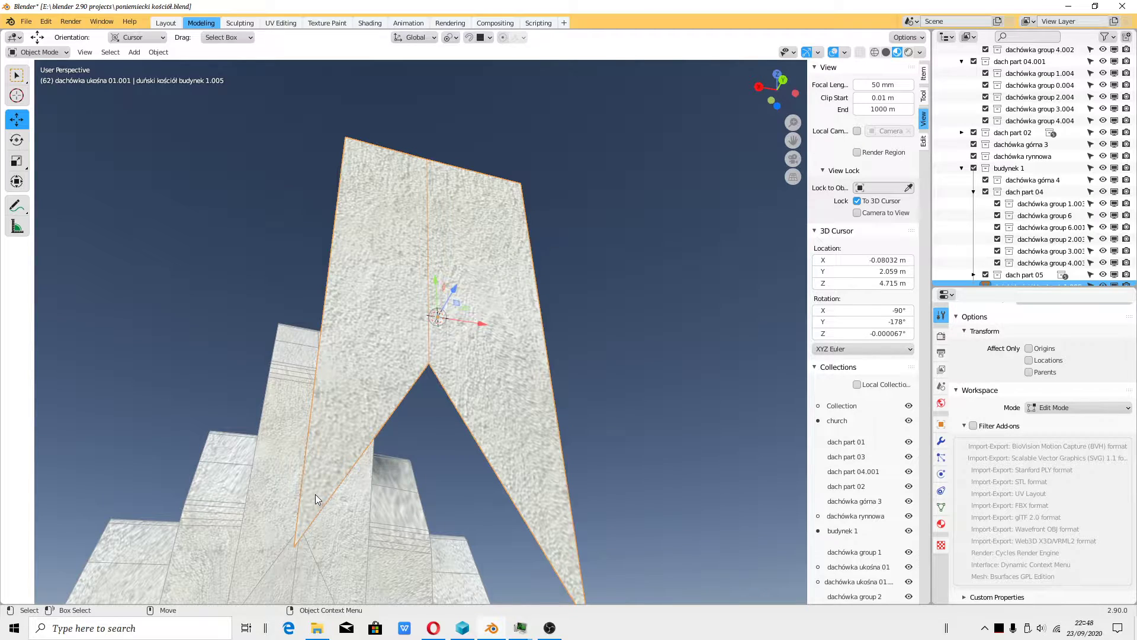
key(shift+space)
key(space)
click(355, 152)
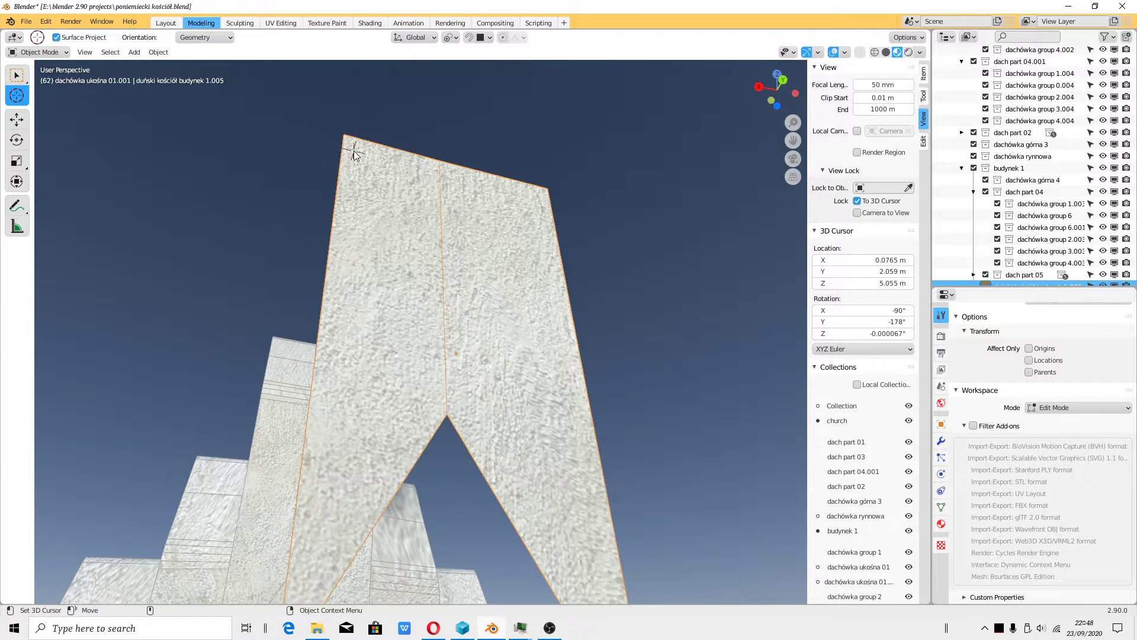
key(shift+space)
key(g)
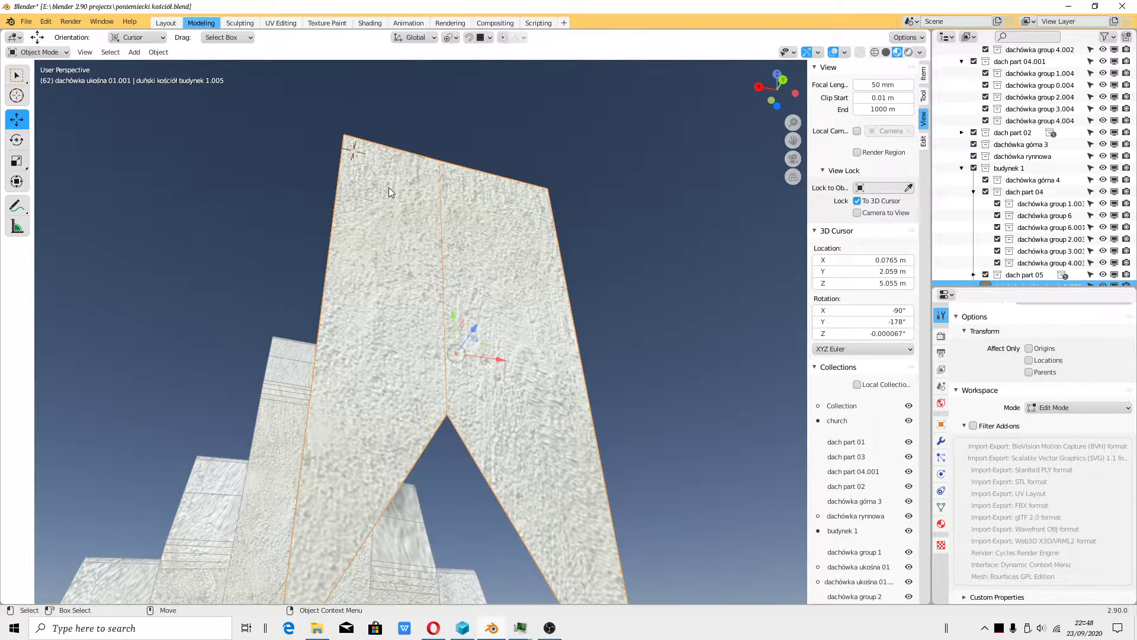
Snap the 3D cursor back to the selected two-face object's origin.
middle_drag(388, 187, 421, 313)
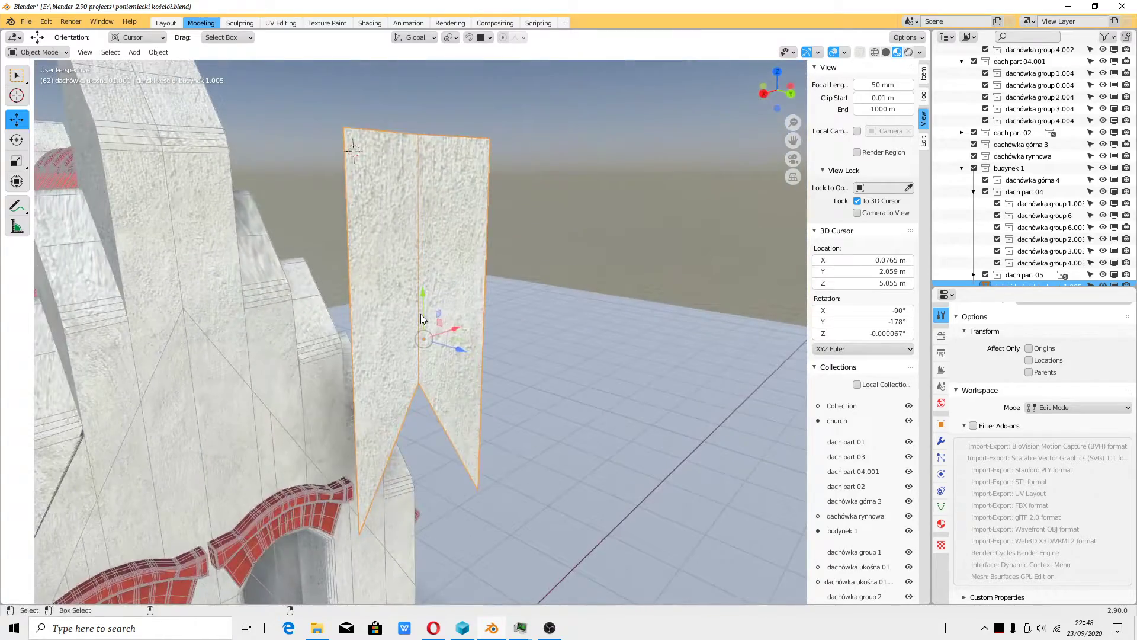
key(shift+s)
key(2)
Place the 3D cursor just inside the two-face object's upper corner at about X 0.076, Y 2.059, Z 5.064 m and reactivate the Move tool.
middle_drag(432, 269, 436, 469)
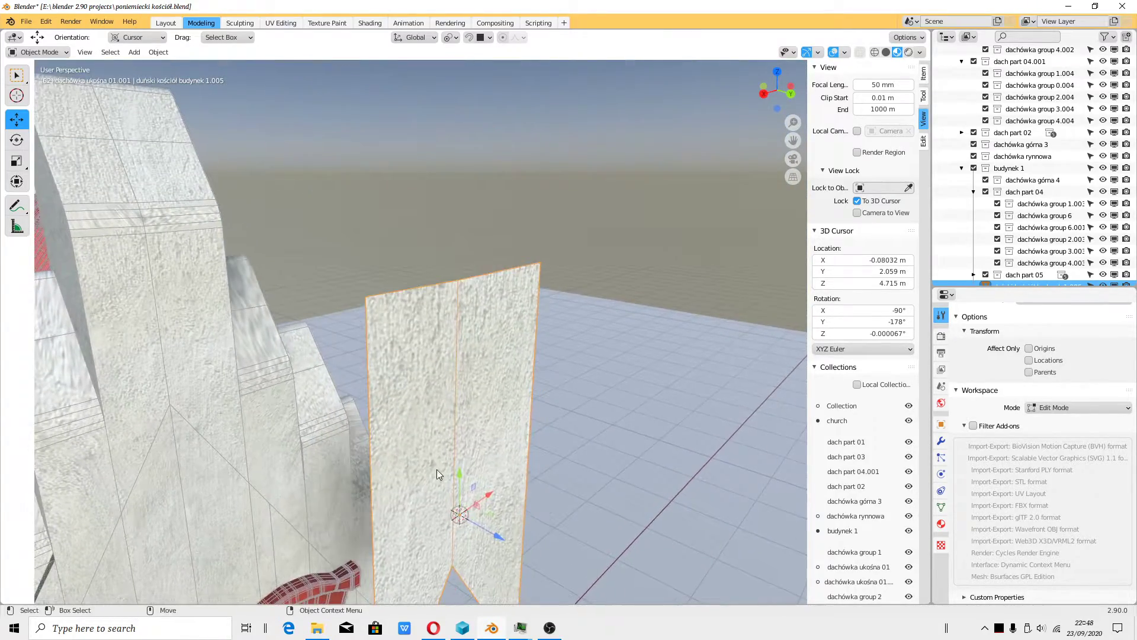
key(shift+space)
key(space)
click(377, 315)
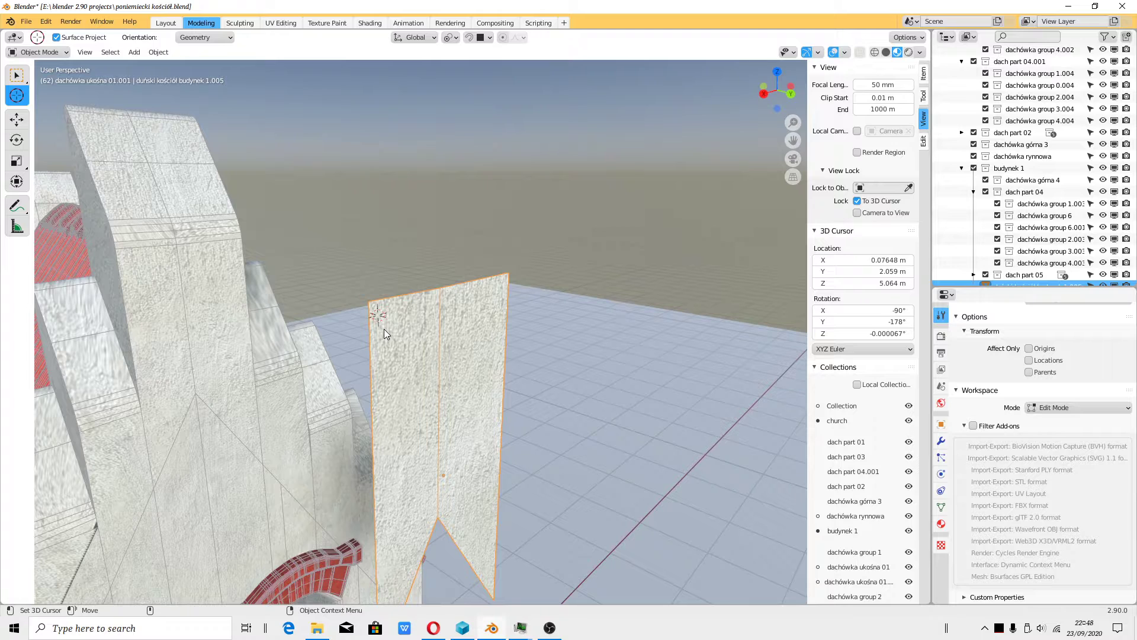
key(shift+space)
key(g)
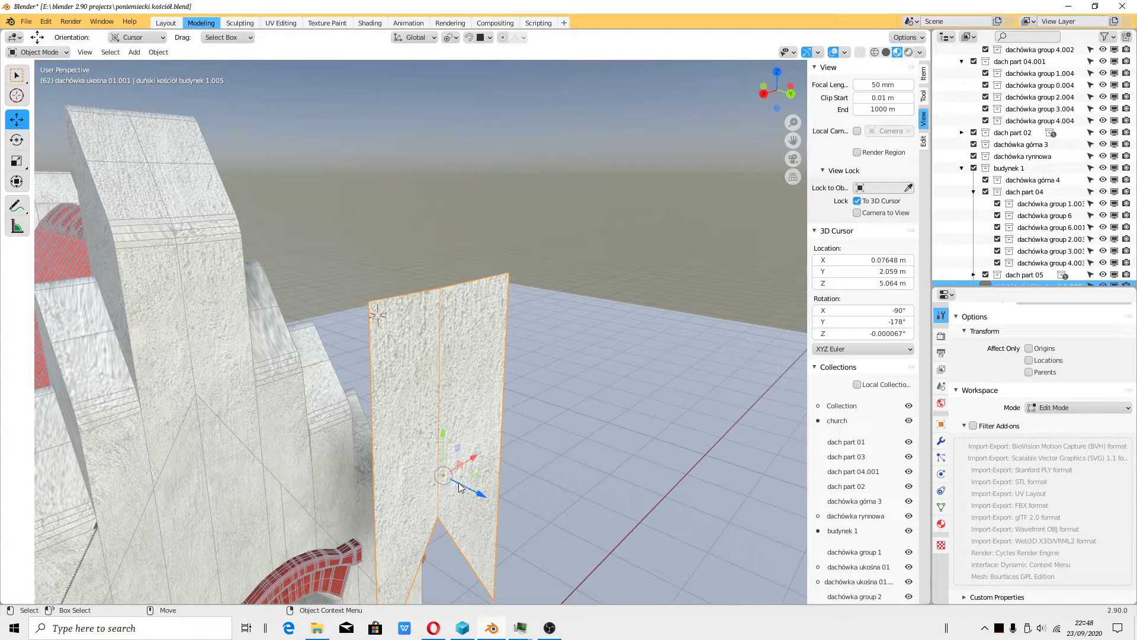
Set the transform pivot point to 3D Cursor for the two-face object.
mouse_move(384, 322)
middle_down()
mouse_move(402, 298)
mouse_move(374, 367)
mouse_move(443, 339)
mouse_move(372, 324)
mouse_move(422, 369)
mouse_move(421, 321)
mouse_move(421, 402)
mouse_move(385, 336)
middle_up()
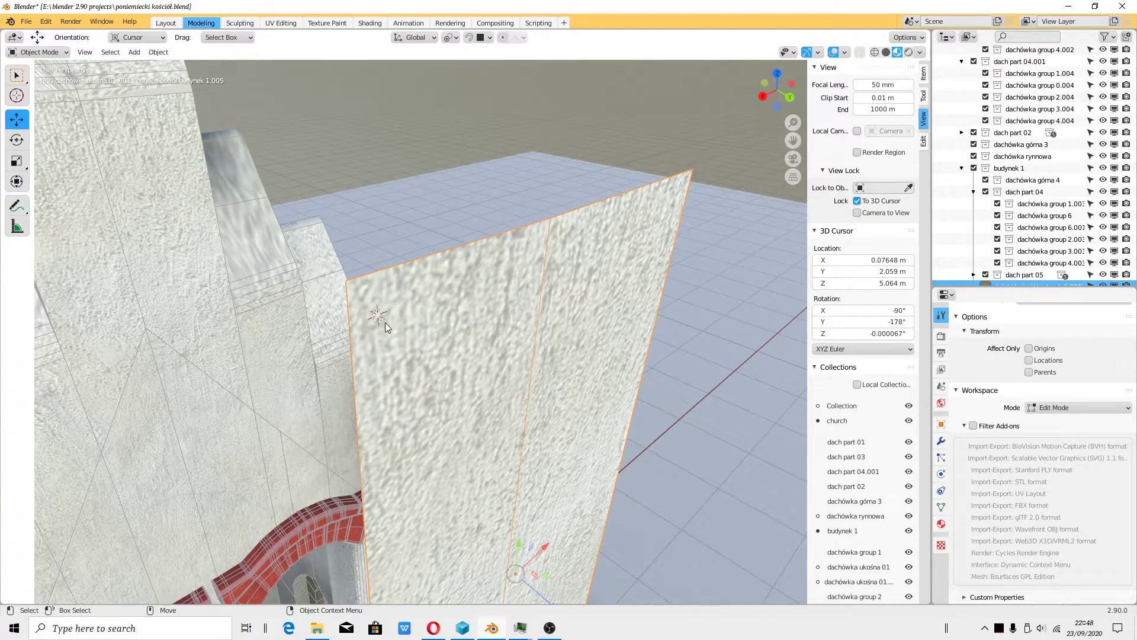
middle_drag(387, 325, 402, 285)
click(455, 37)
click(466, 63)
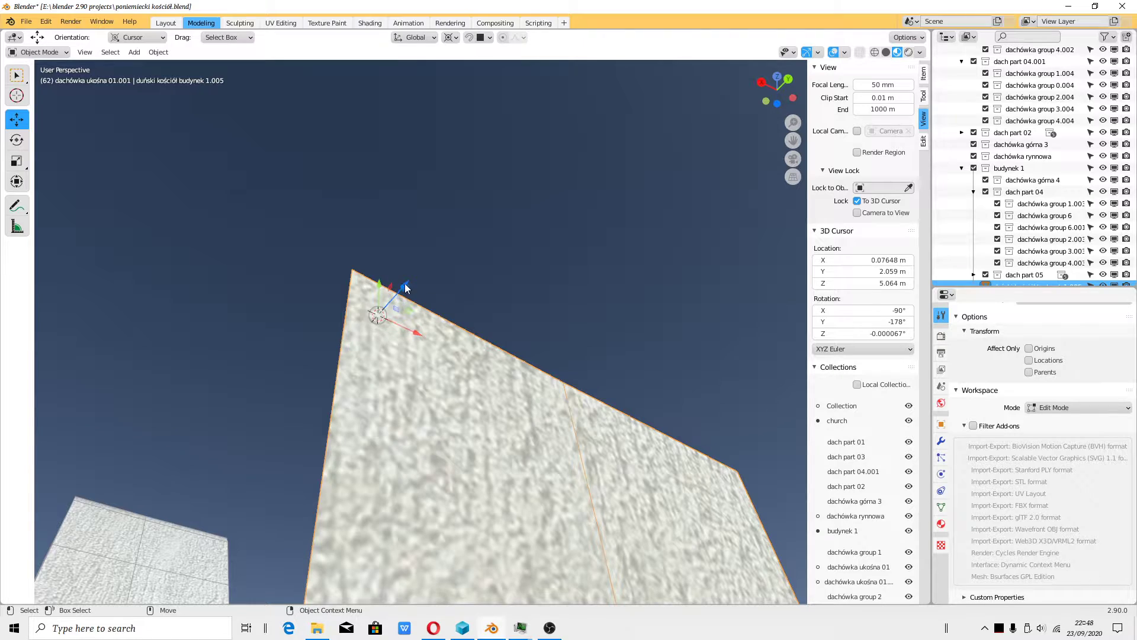
middle_drag(438, 301, 647, 247)
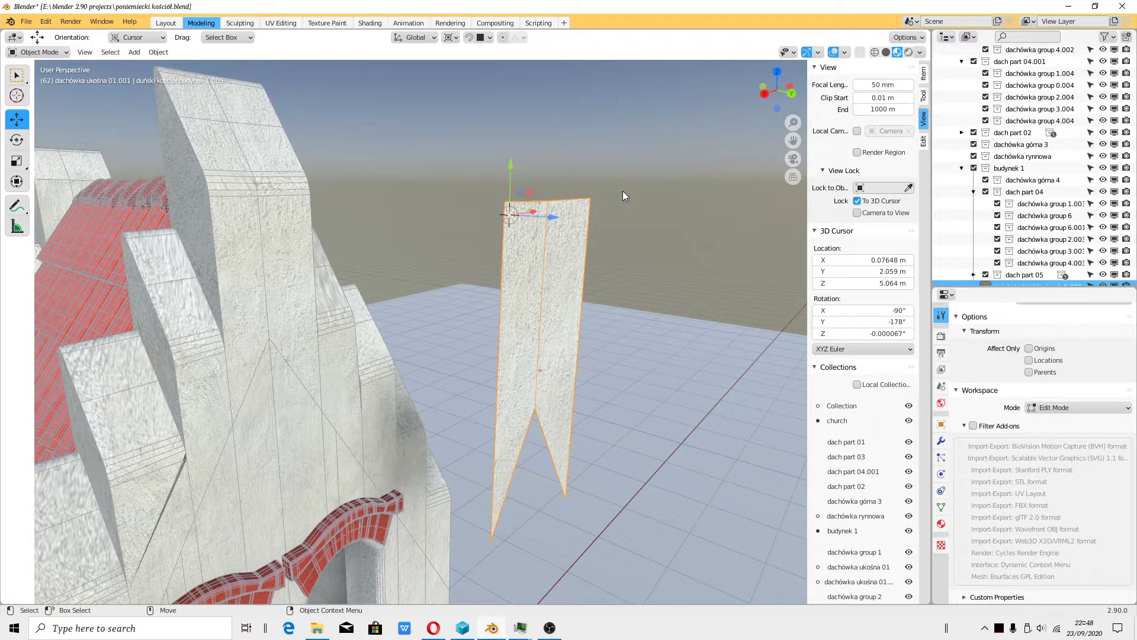
middle_drag(610, 195, 648, 343)
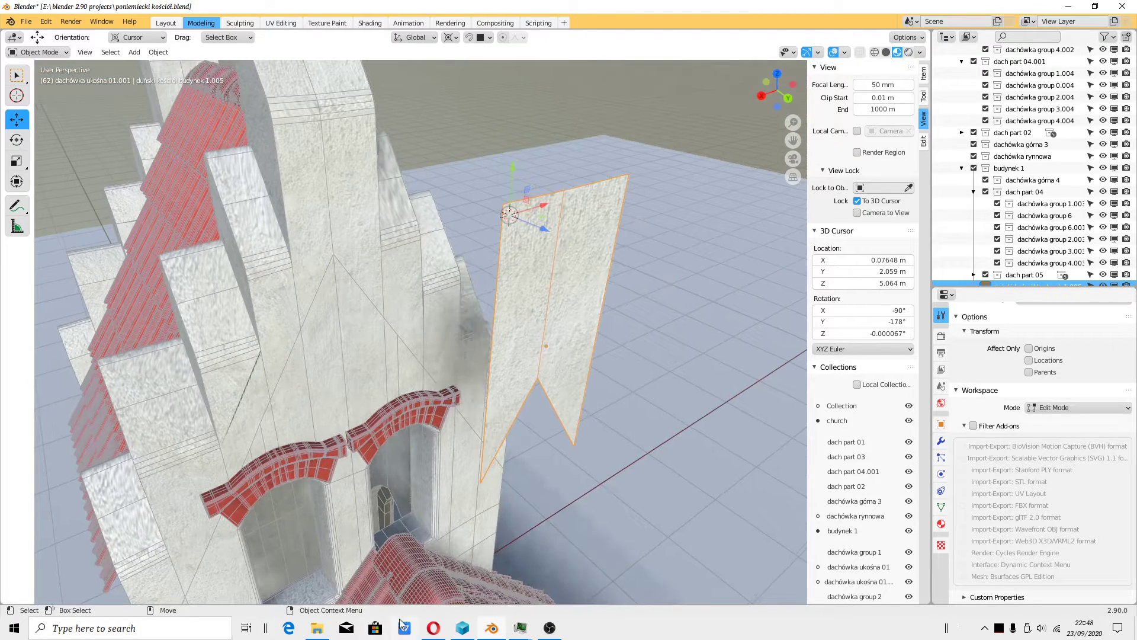
Switch to Opera to show the Blender 2.79 cursor-to-selected video and return to Blender.
click(441, 633)
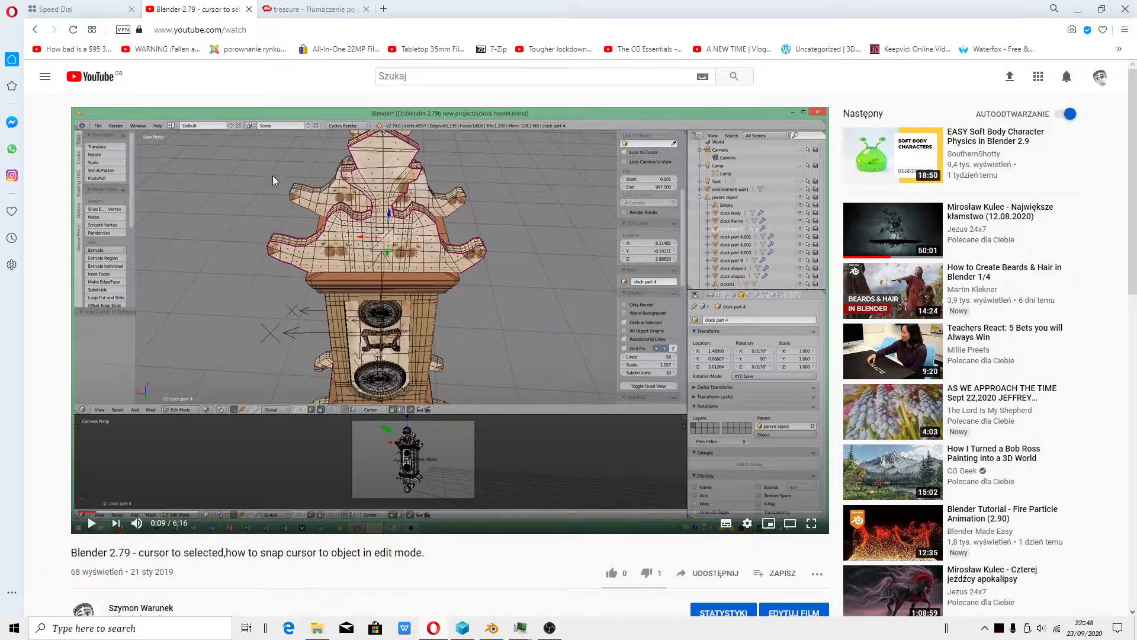
click(497, 629)
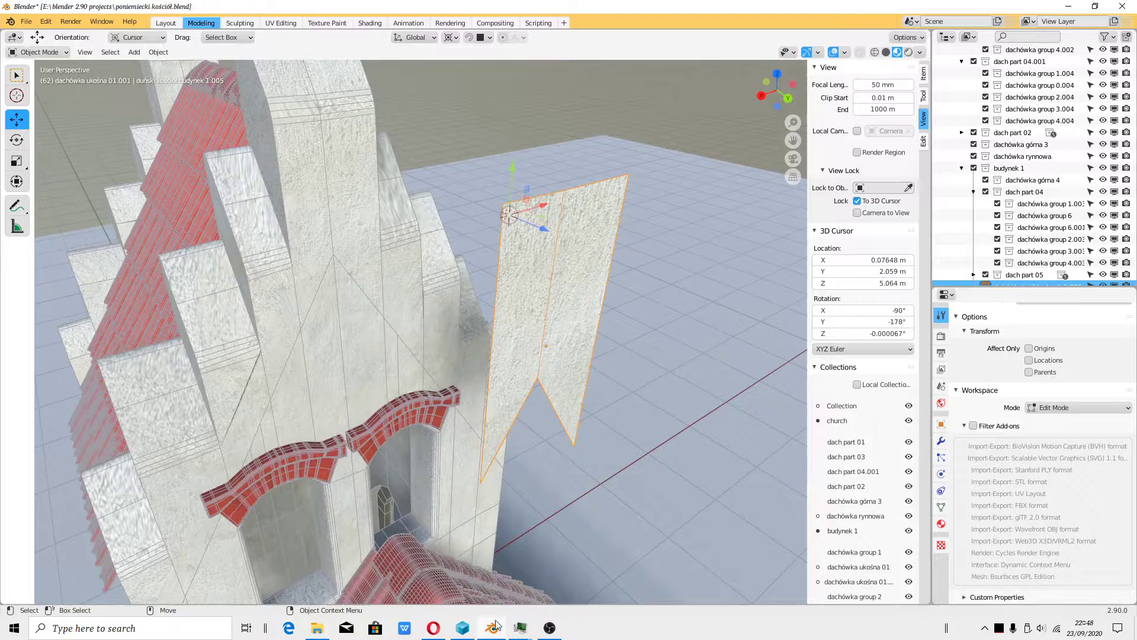
Show Blender's splash screen and dismiss it.
click(10, 22)
click(27, 39)
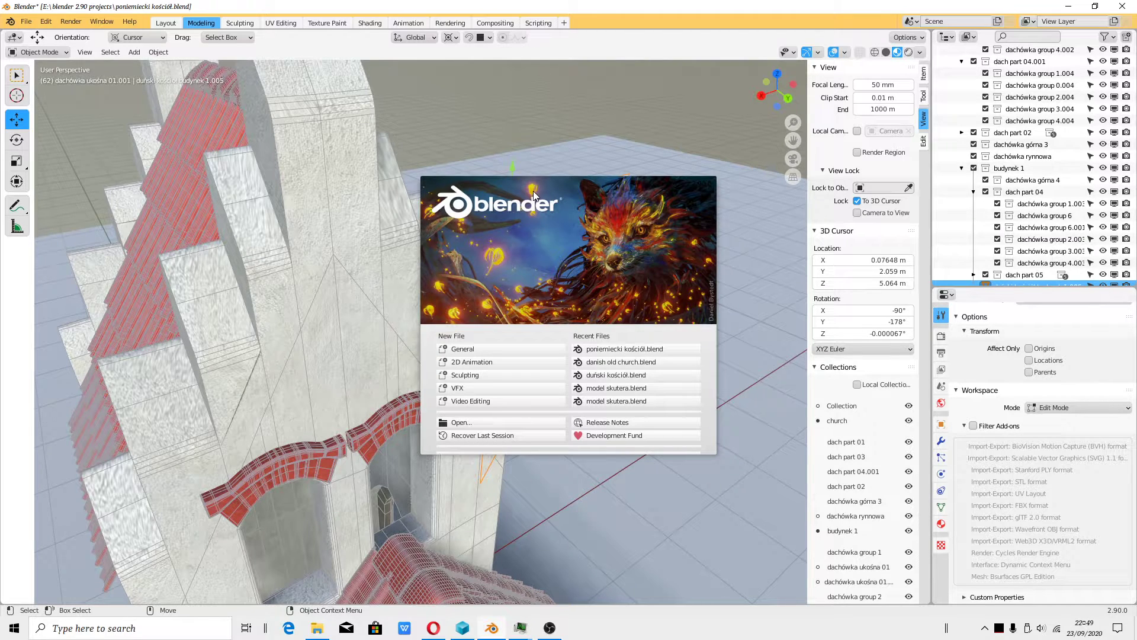
click(568, 272)
Expand the scene's render Sampling settings and enable denoising for final renders.
click(941, 336)
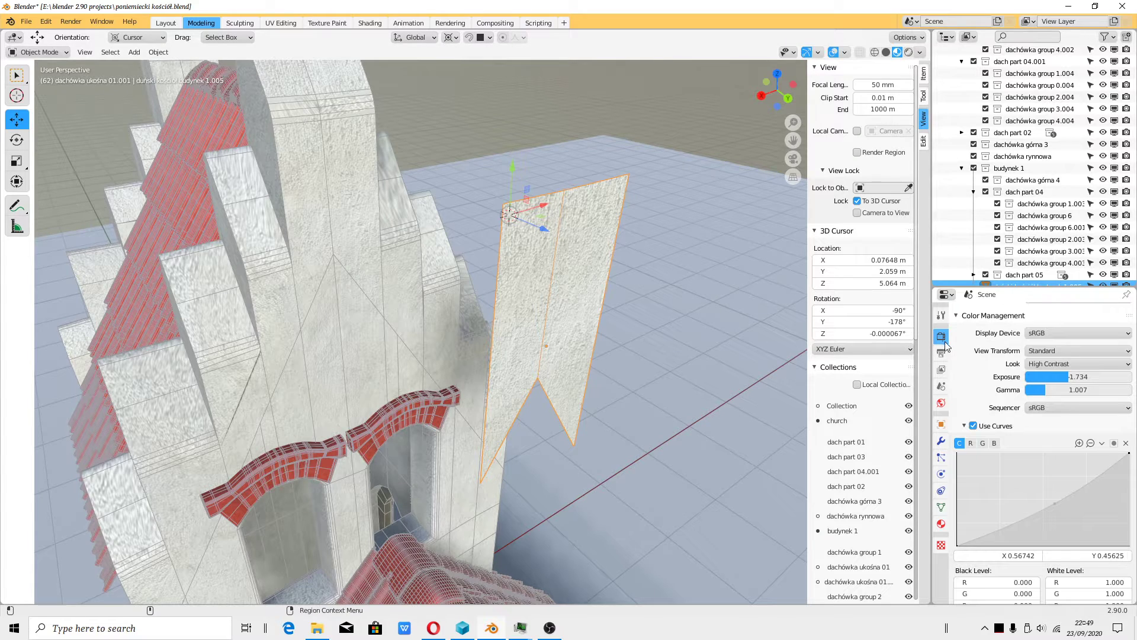
click(941, 370)
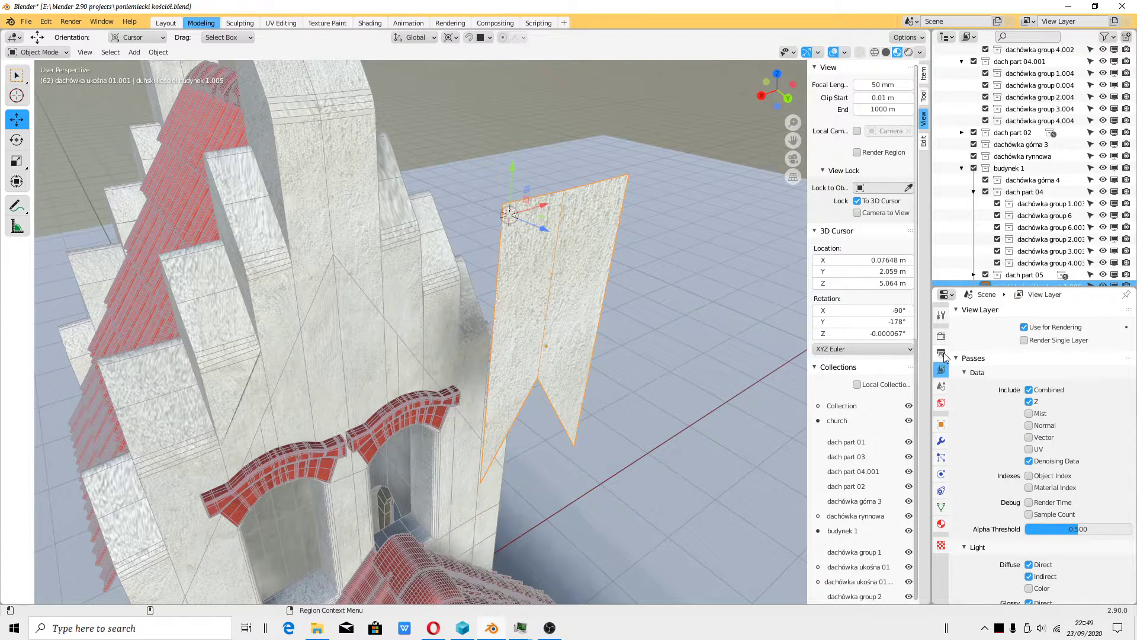
click(941, 353)
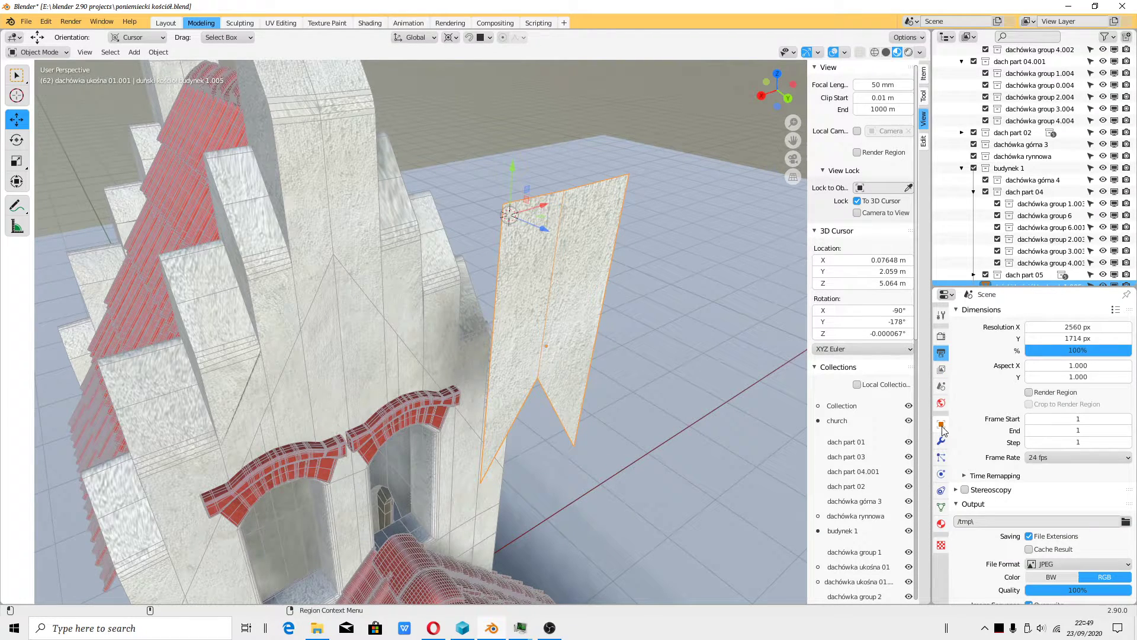
click(941, 336)
scroll(1026, 409, down, 4)
scroll(1024, 404, down, 4)
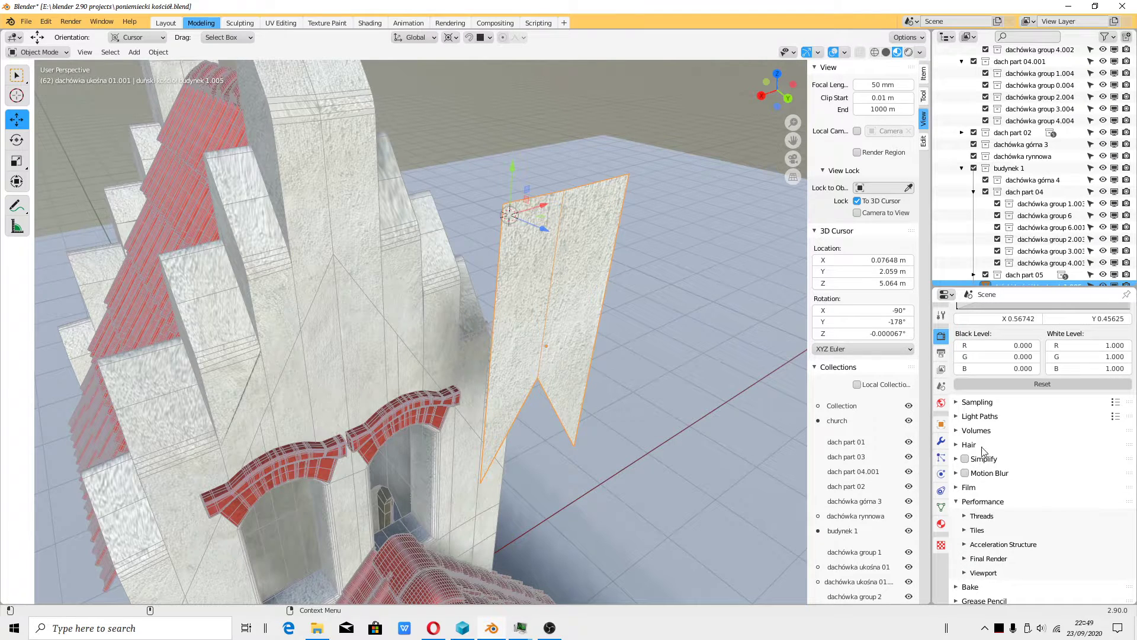
click(977, 401)
click(1029, 510)
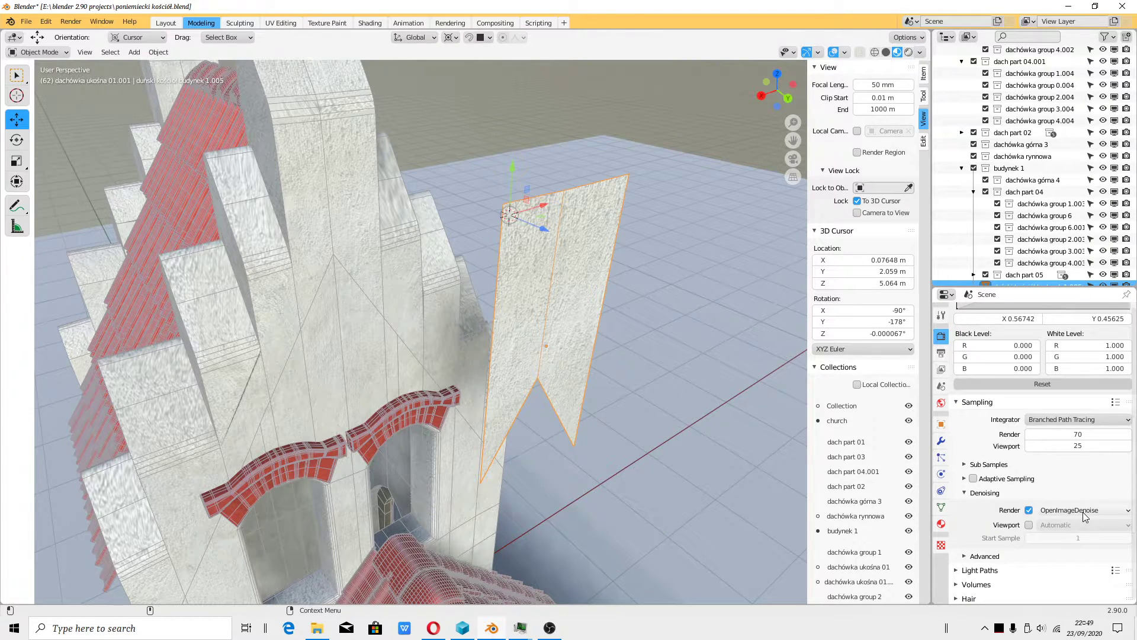
scroll(425, 417, down, 5)
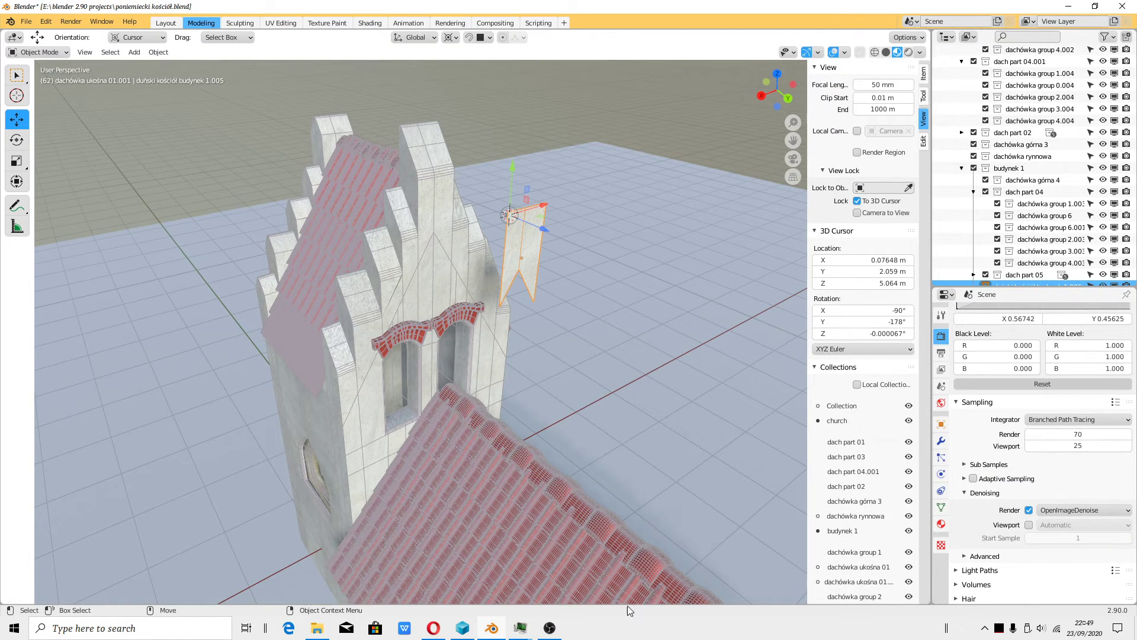
click(549, 627)
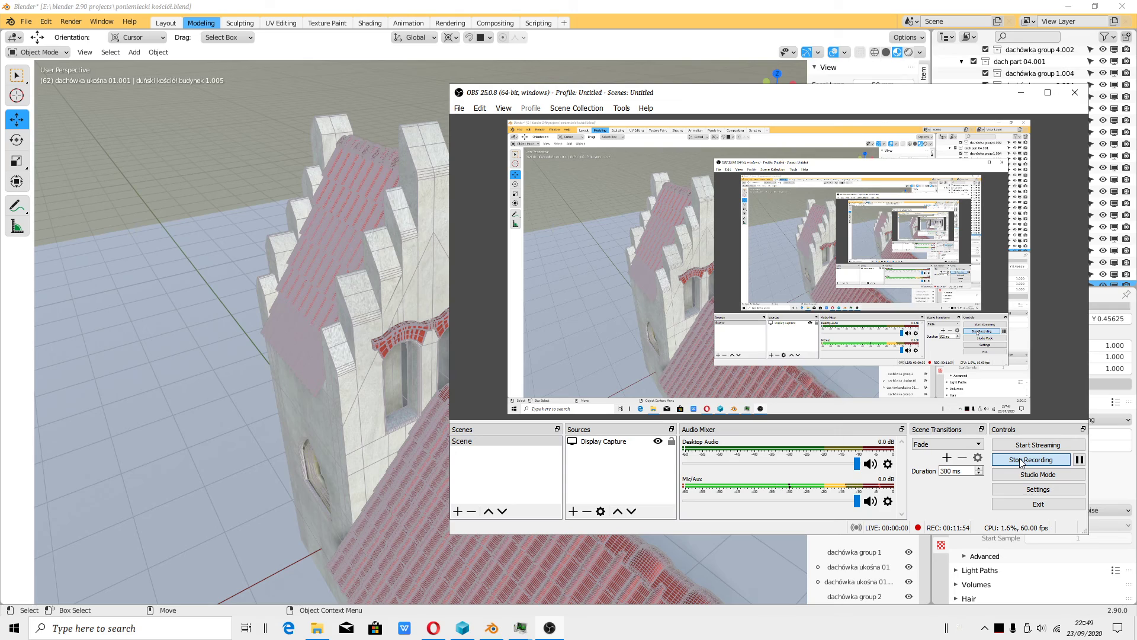